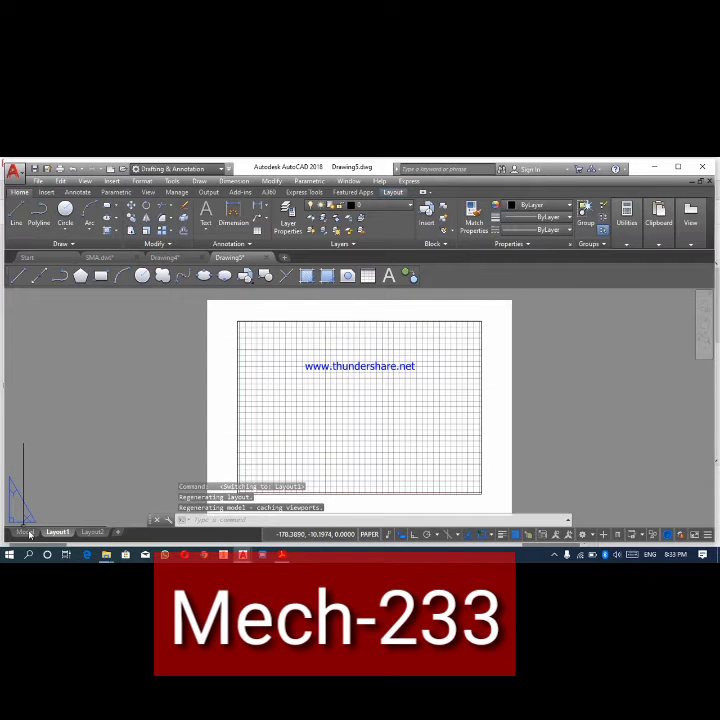
- Switch between the Layout1 sheet and model space, ending in model space
{"action": "left_click", "coordinate": [26, 532]}
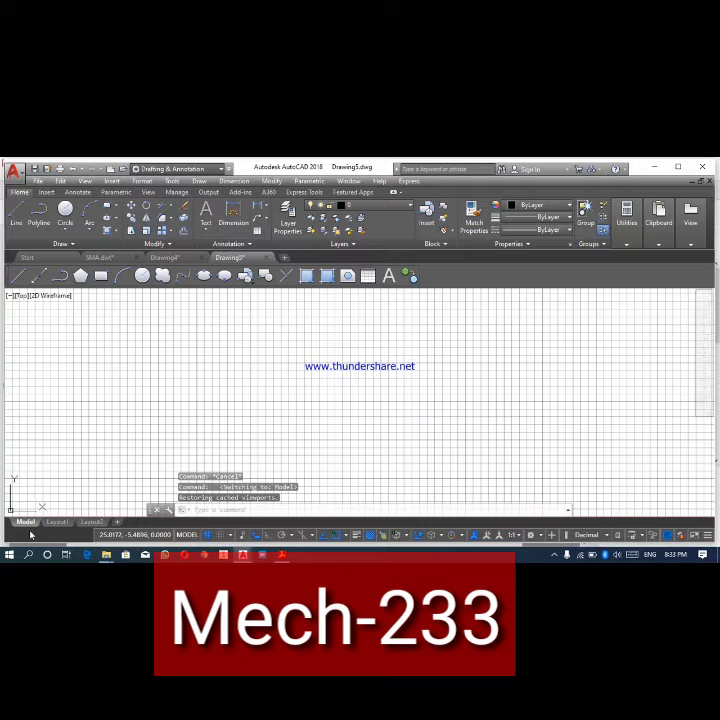
{"action": "left_click", "coordinate": [56, 522]}
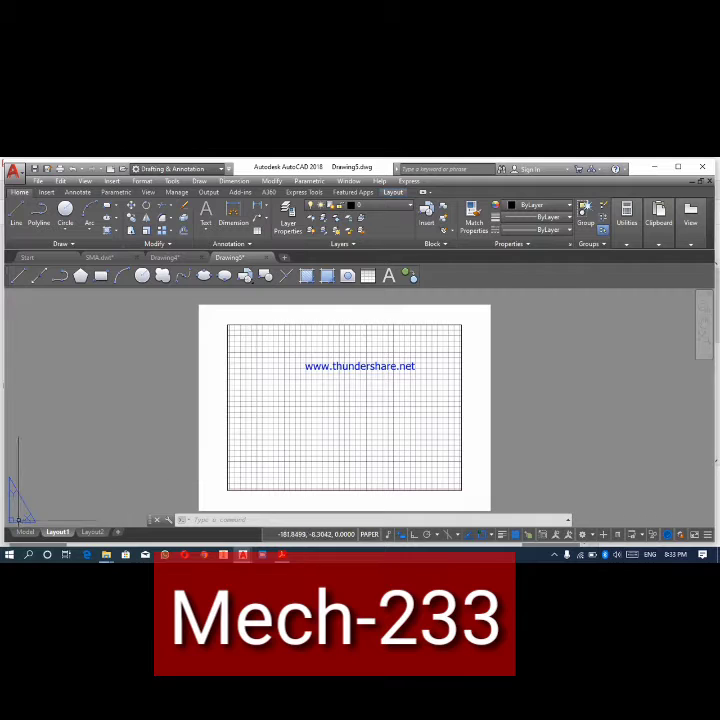
{"action": "left_click", "coordinate": [24, 533]}
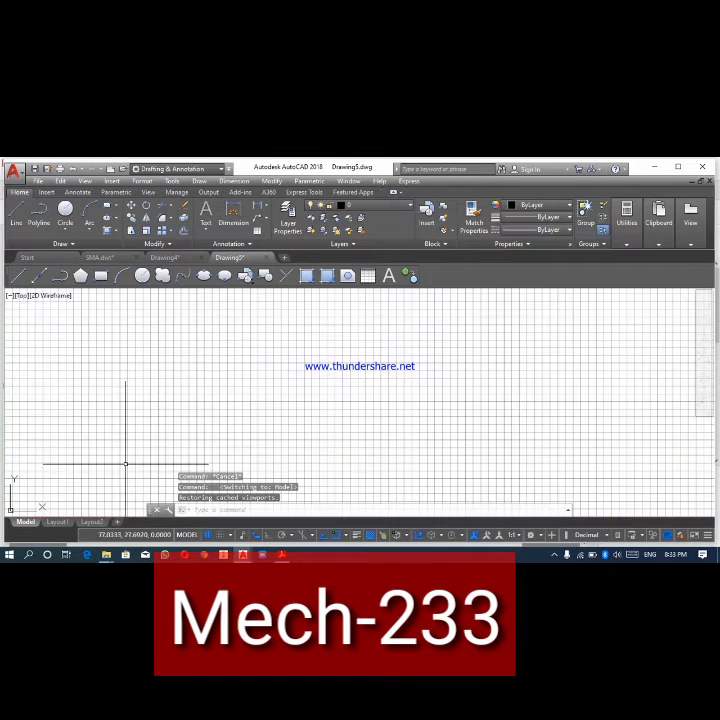
- With grid snap on, draw a 240-unit horizontal base line rightward from 320,80 and a 50-unit vertical line up from its right end
{"action": "left_click", "coordinate": [16, 216]}
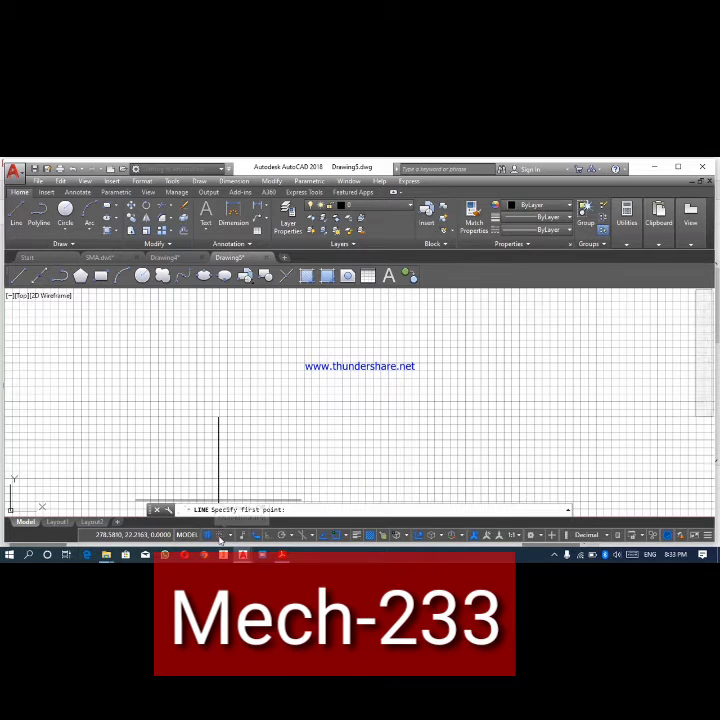
{"action": "key", "text": "F9"}
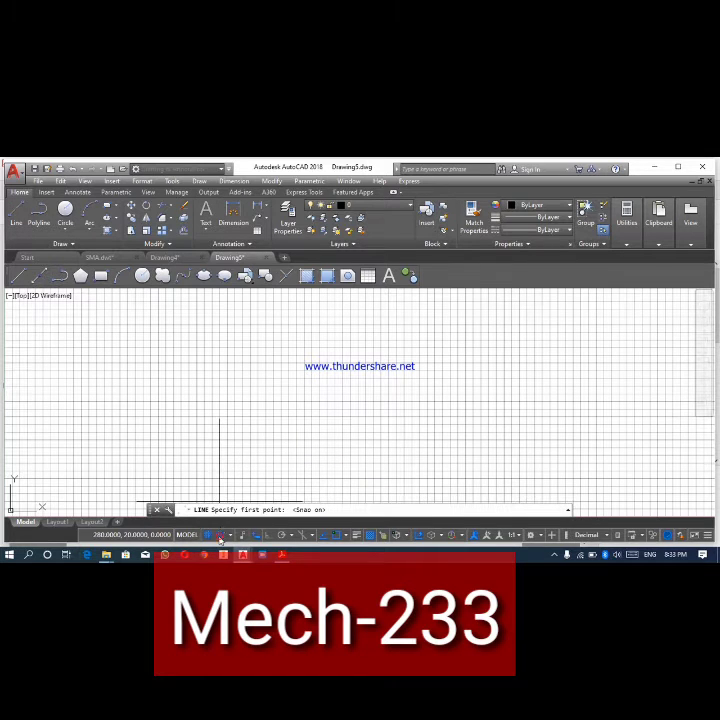
{"action": "left_click", "coordinate": [249, 457]}
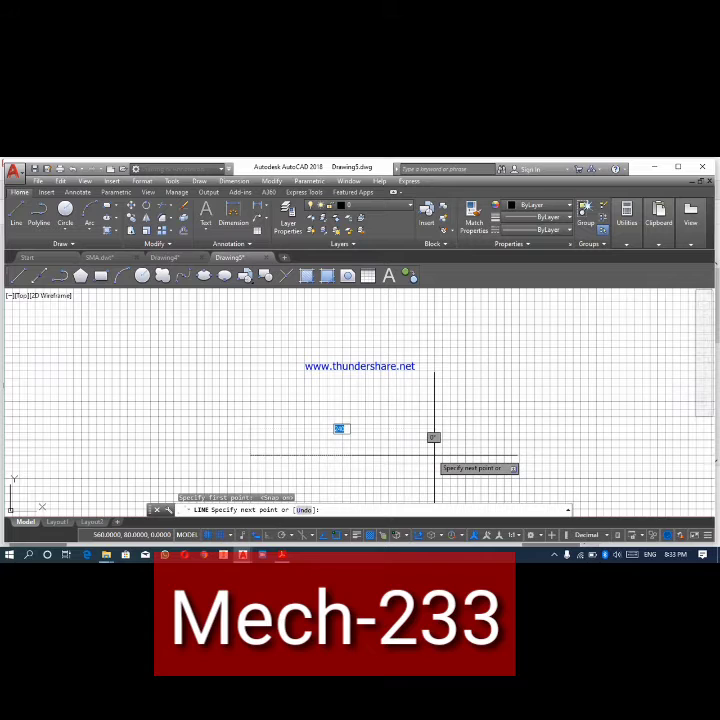
{"action": "left_click", "coordinate": [434, 455]}
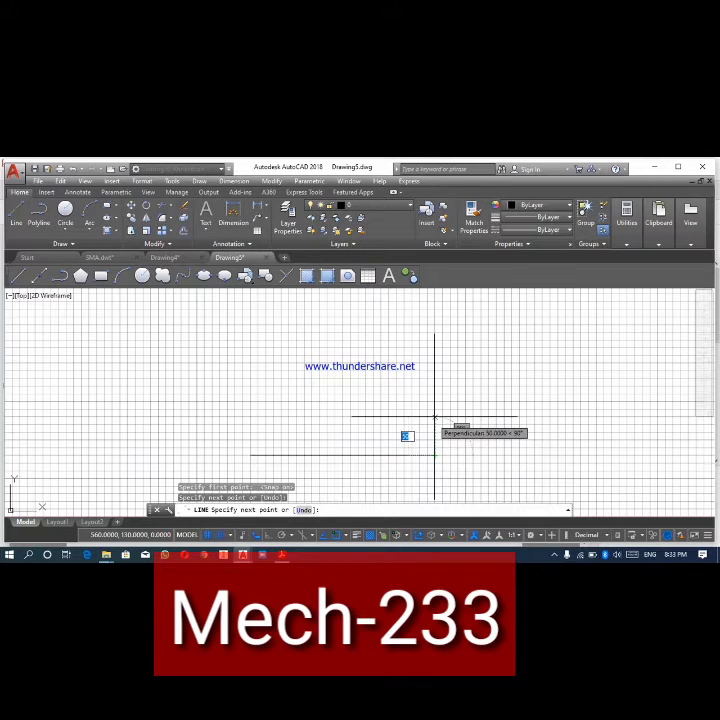
{"action": "left_click", "coordinate": [434, 416]}
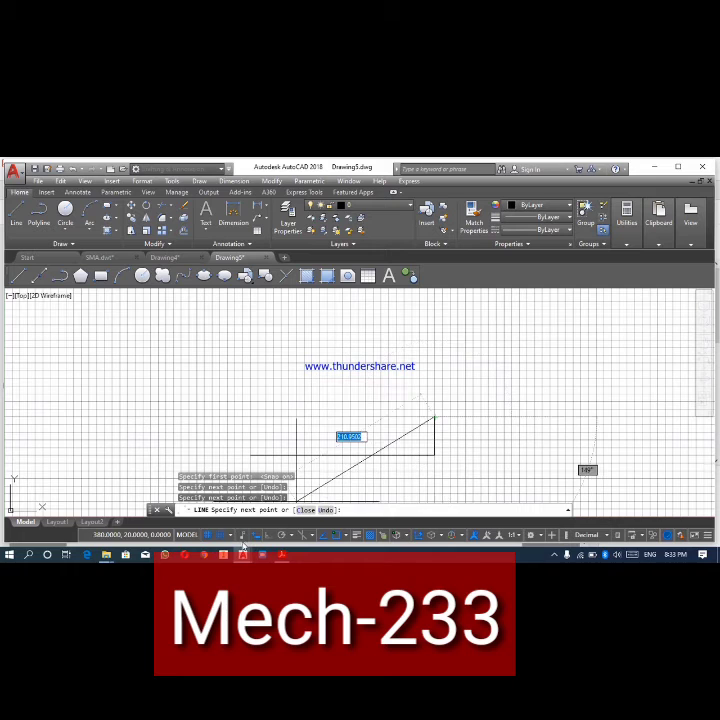
- Hide the grid and close the inverted-T outline with a 110-unit right shoulder, a stem 50 wide and 110 high, and an 80-unit left shoulder
{"action": "left_click", "coordinate": [208, 536]}
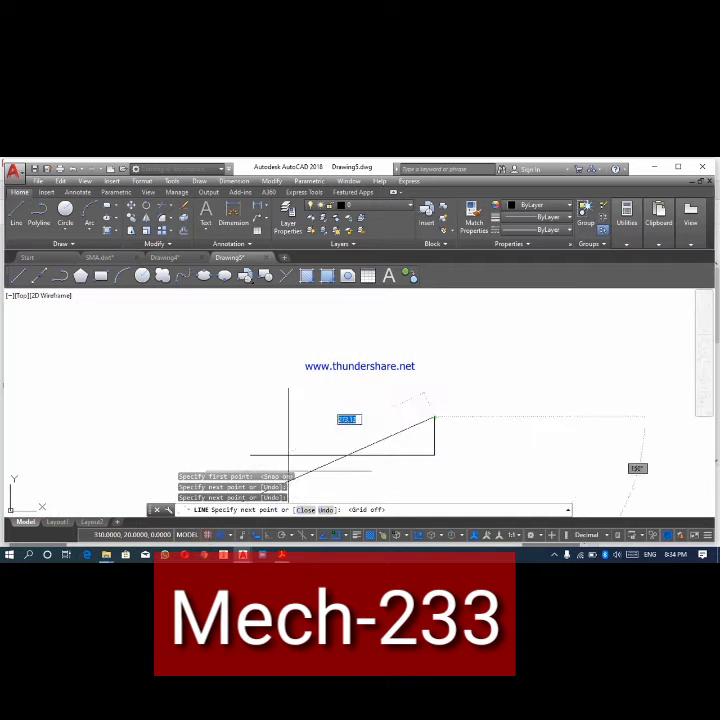
{"action": "left_click", "coordinate": [350, 417]}
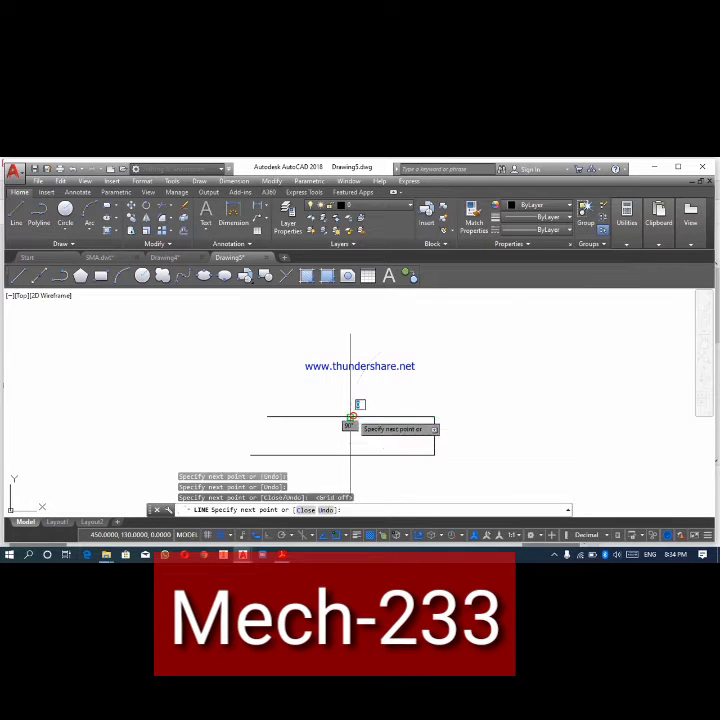
{"action": "left_click", "coordinate": [350, 332]}
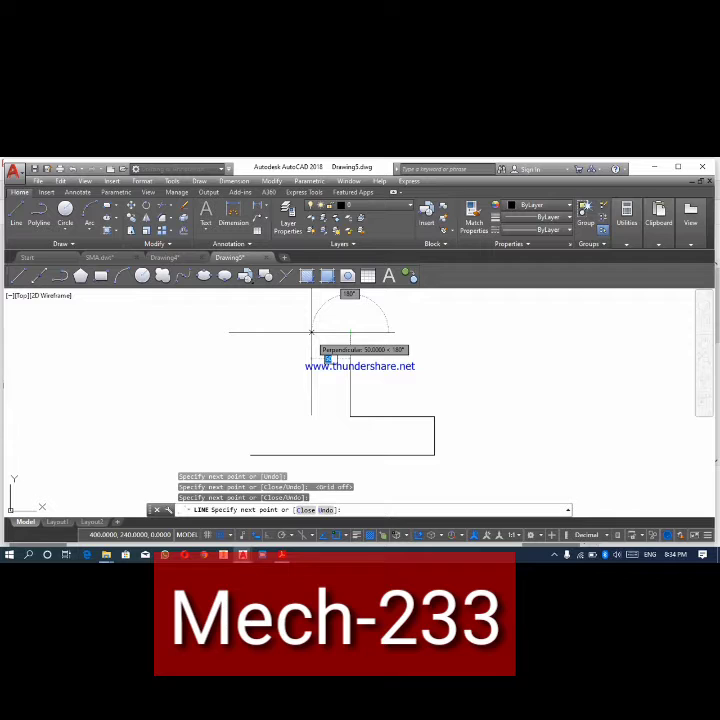
{"action": "left_click", "coordinate": [311, 332]}
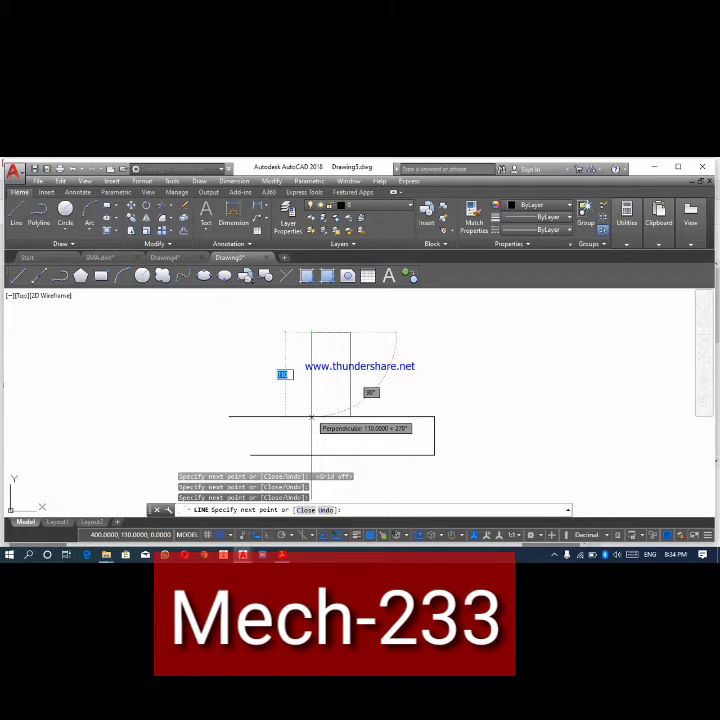
{"action": "left_click", "coordinate": [311, 417]}
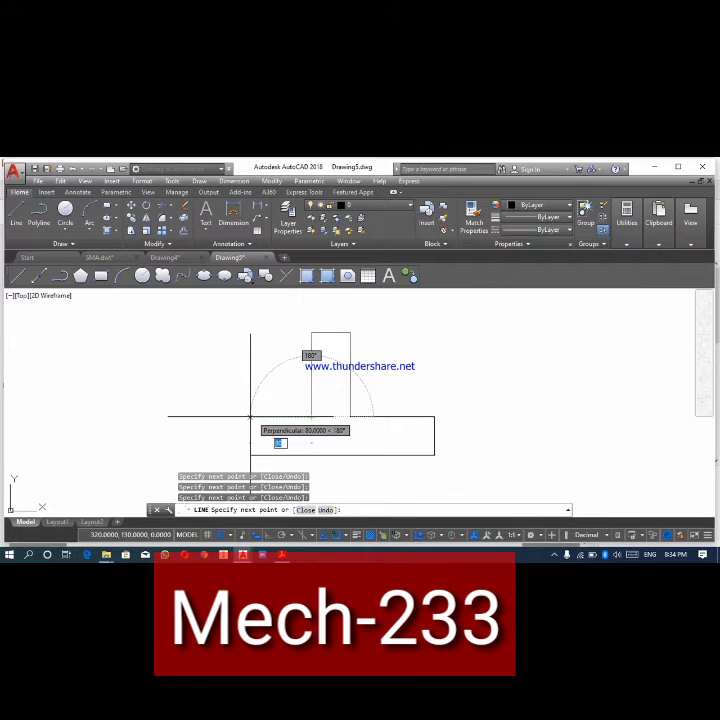
{"action": "left_click", "coordinate": [250, 417]}
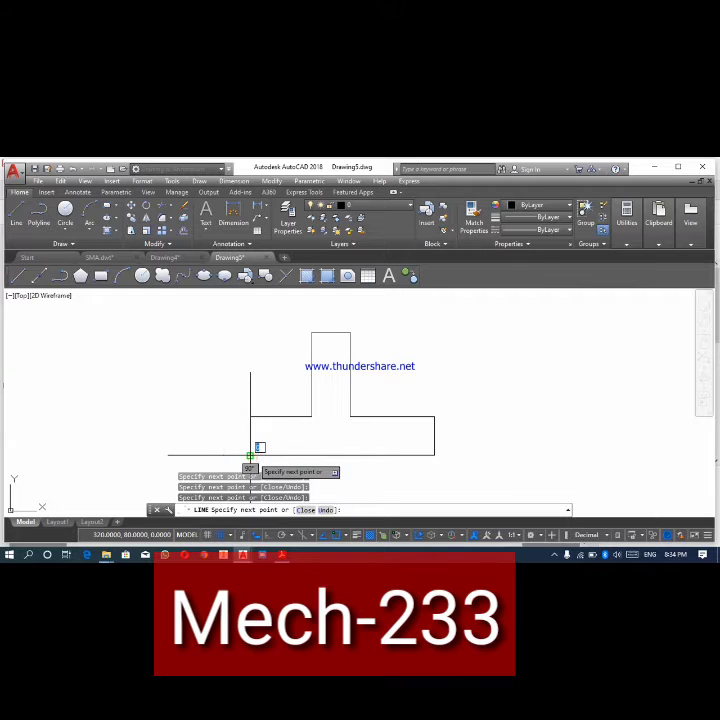
{"action": "right_click", "coordinate": [250, 456]}
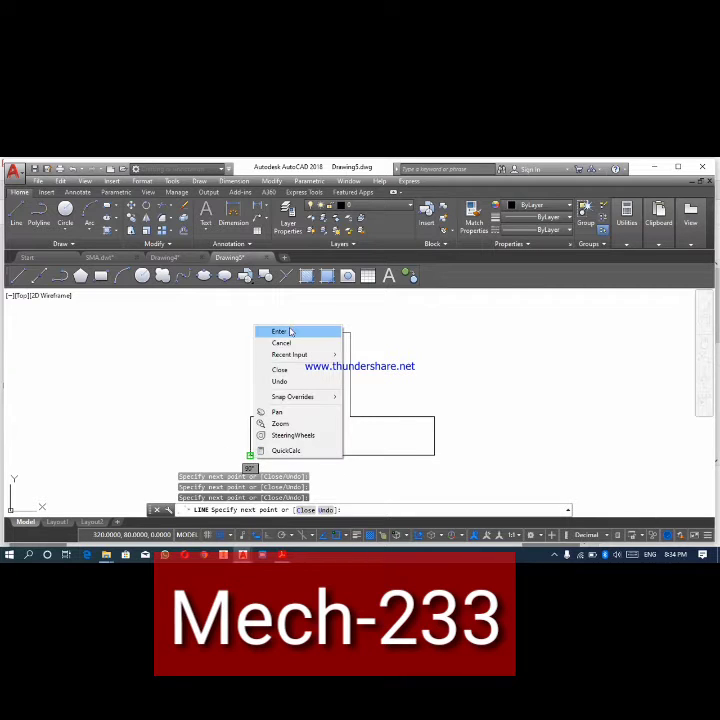
{"action": "left_click", "coordinate": [289, 332]}
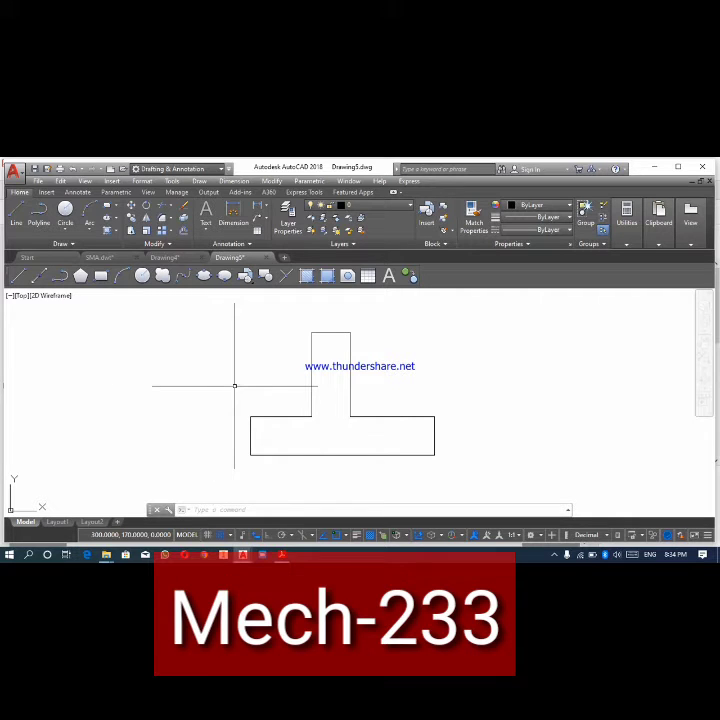
{"action": "type", "text": "EXTR"}
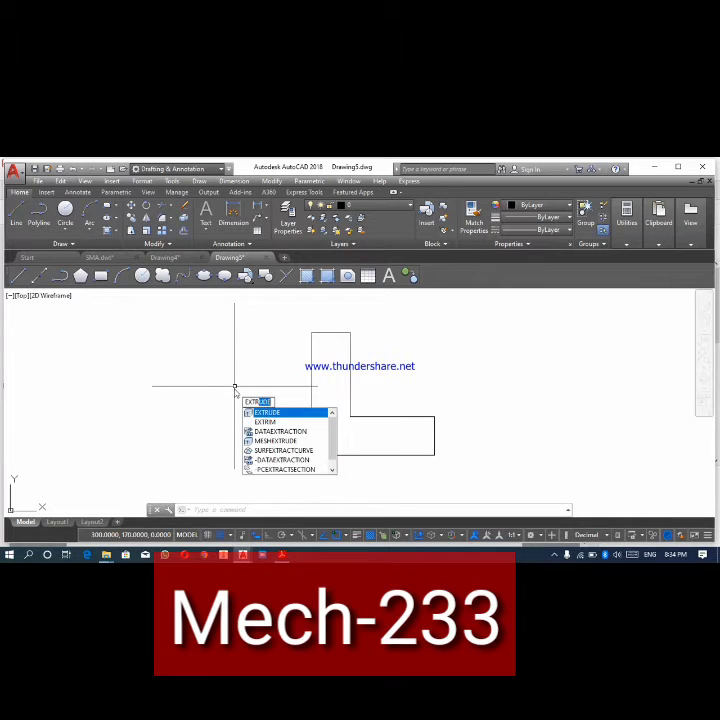
{"action": "type", "text": "ude"}
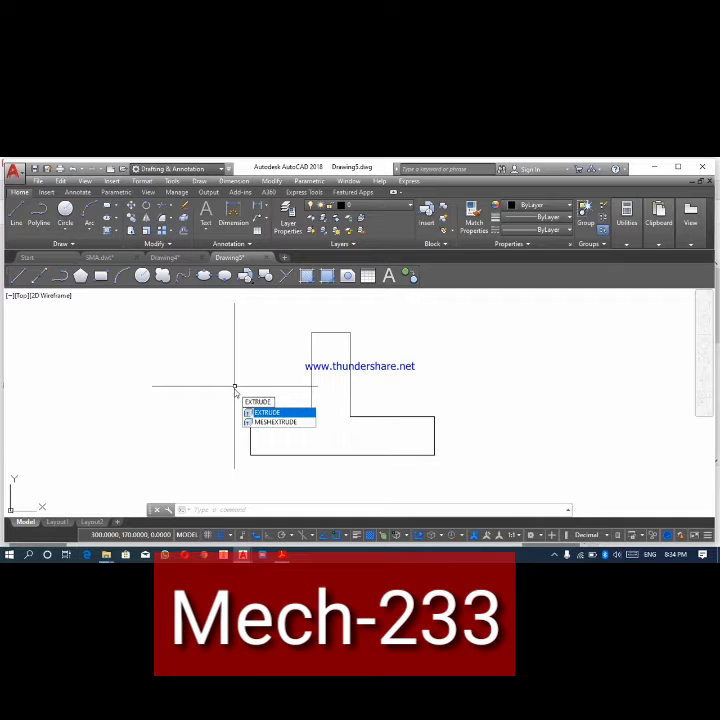
{"action": "key", "text": "Return"}
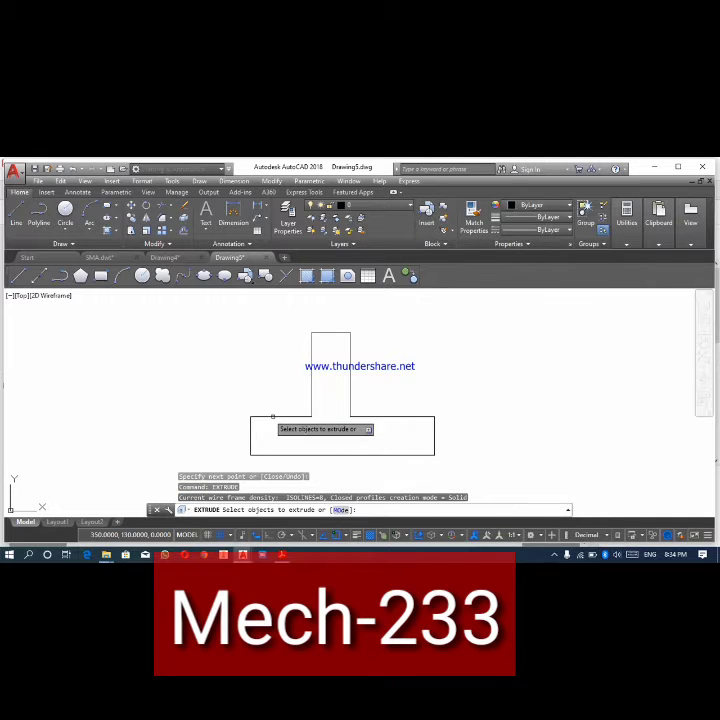
{"action": "left_click", "coordinate": [273, 416]}
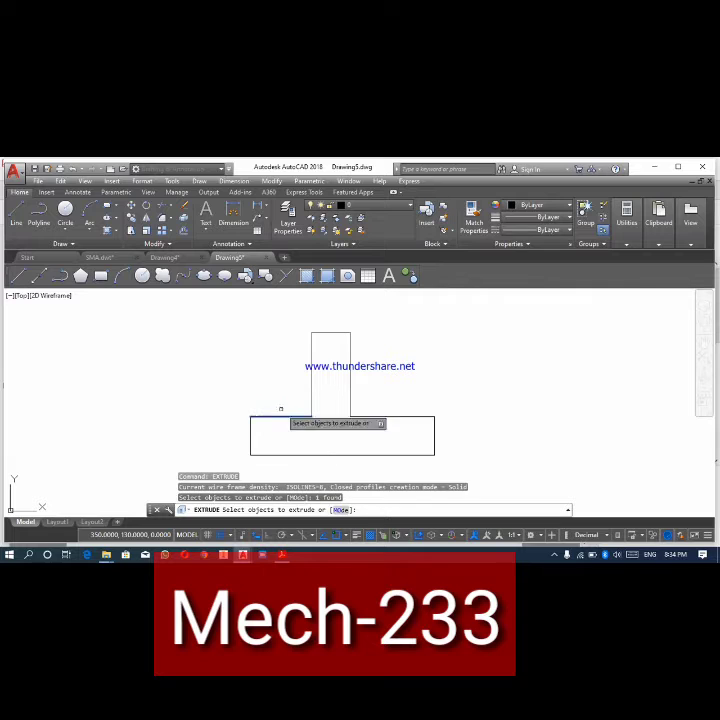
{"action": "left_click", "coordinate": [311, 400]}
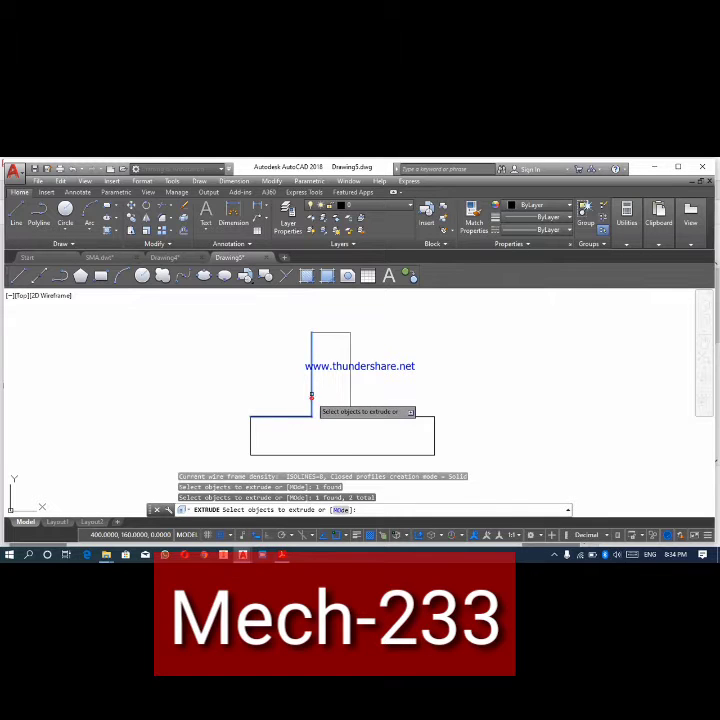
{"action": "left_click", "coordinate": [337, 333]}
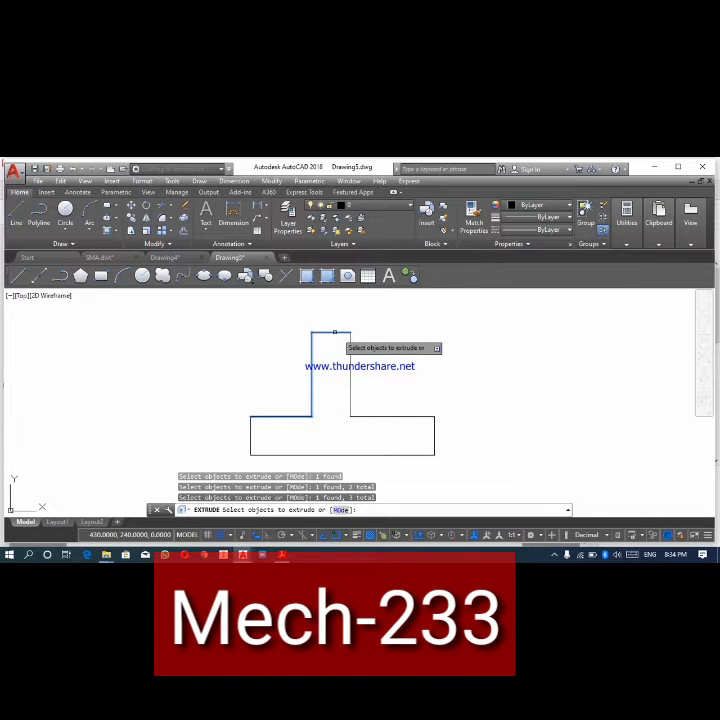
{"action": "key", "text": "Escape"}
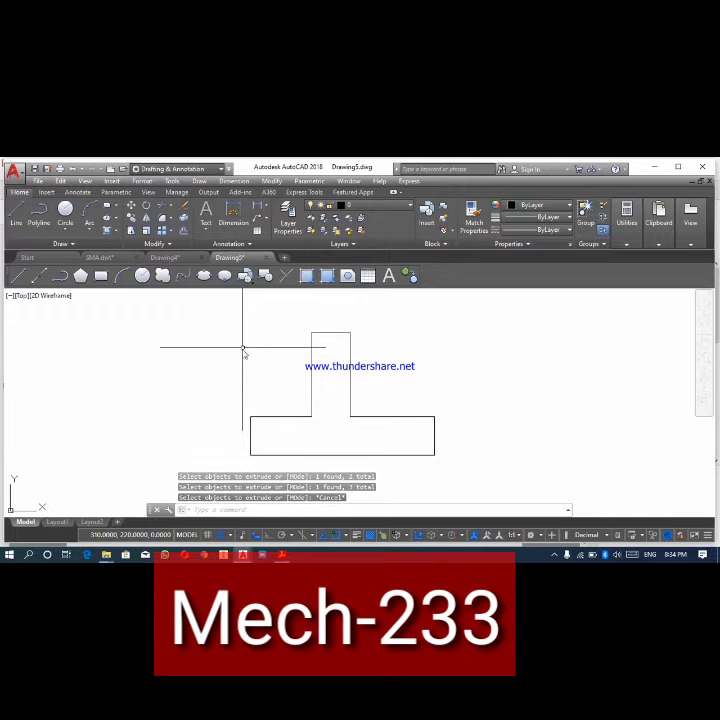
- Convert all eight lines of the inverted-T outline into a single region
{"action": "type", "text": "RE"}
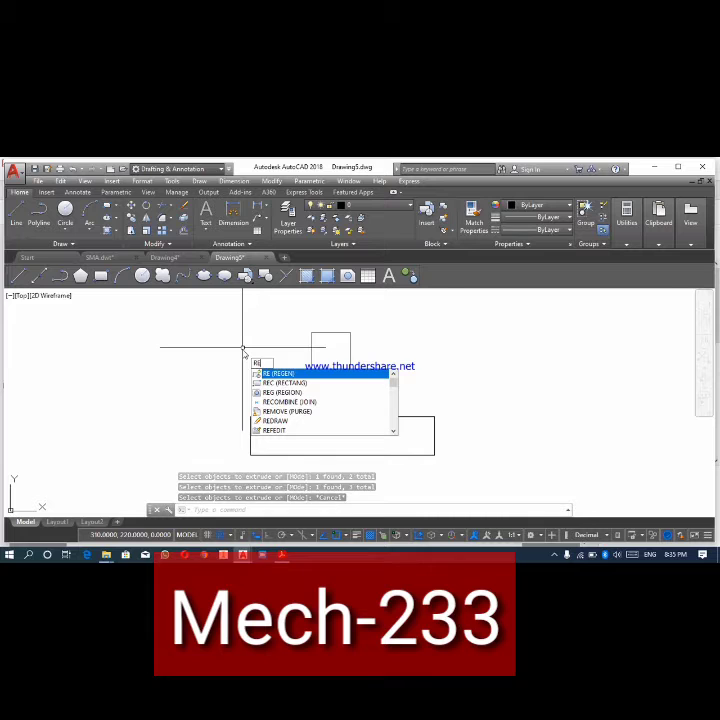
{"action": "type", "text": "G"}
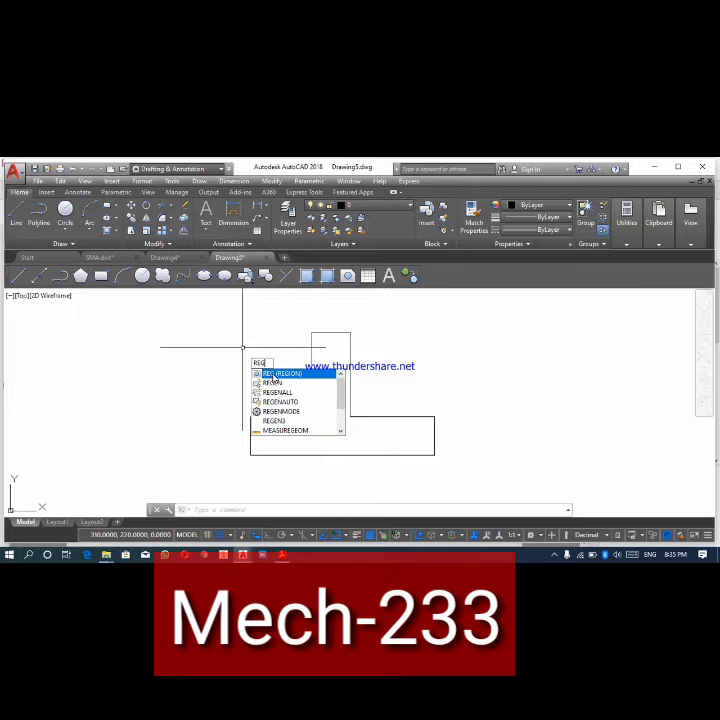
{"action": "left_click", "coordinate": [273, 376]}
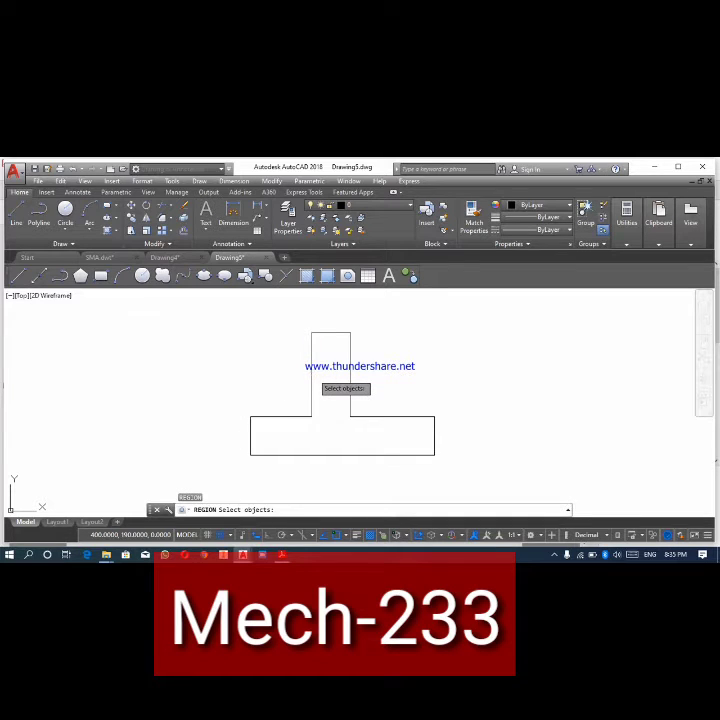
{"action": "left_click", "coordinate": [342, 332]}
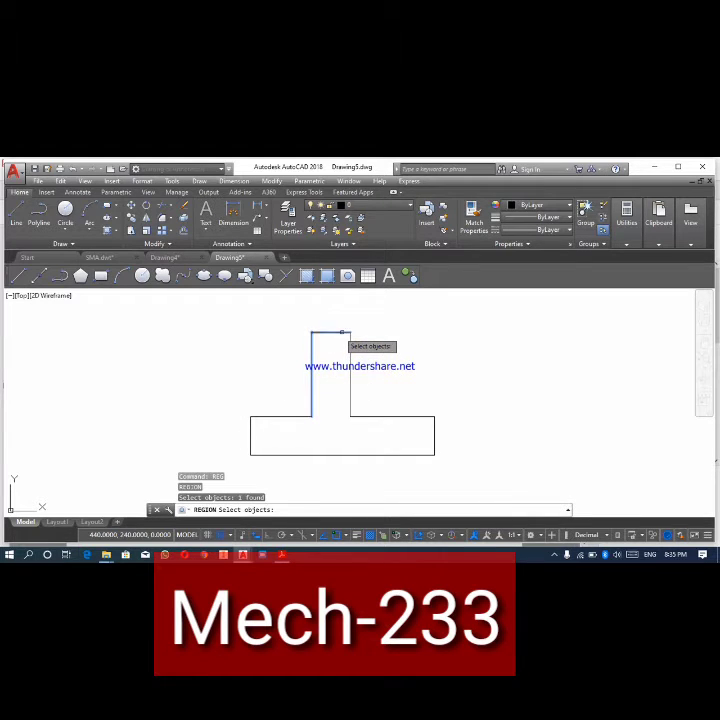
{"action": "left_click", "coordinate": [342, 332]}
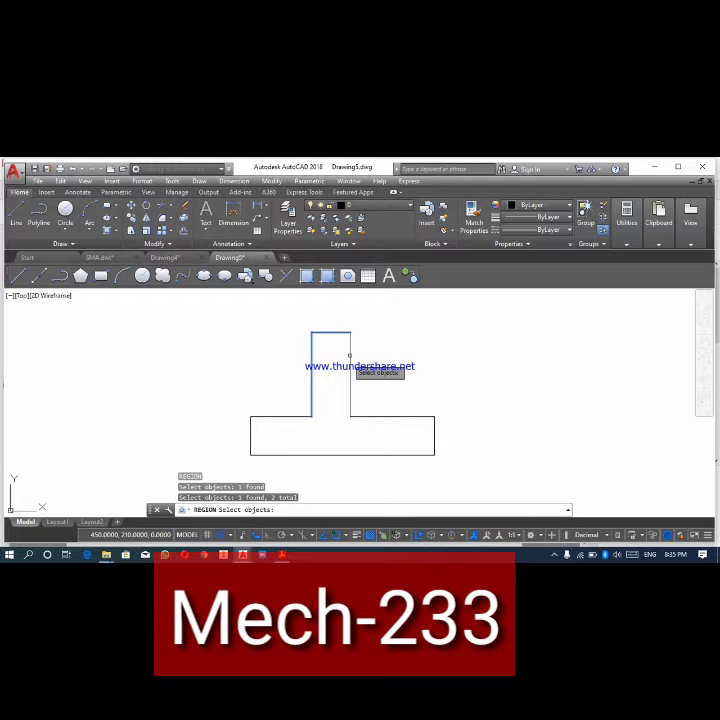
{"action": "left_click", "coordinate": [349, 391]}
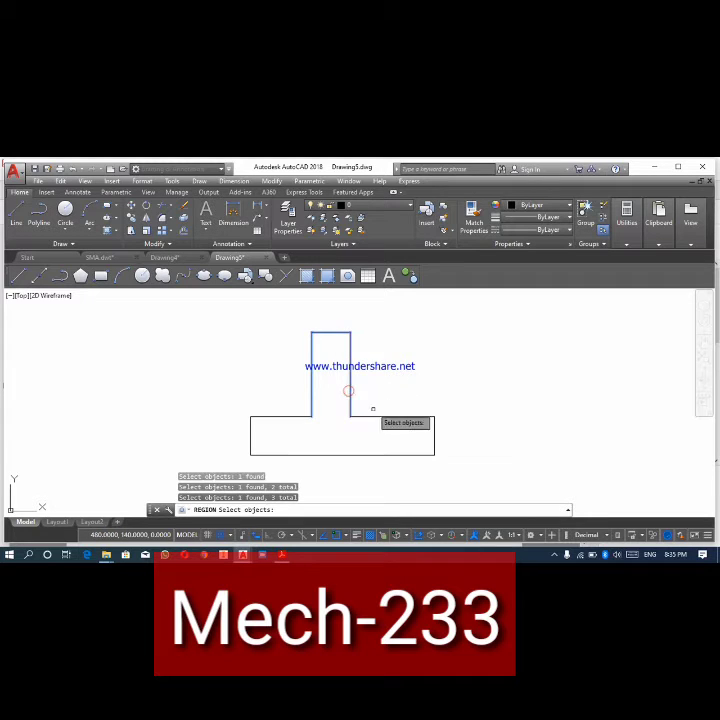
{"action": "left_click", "coordinate": [374, 416]}
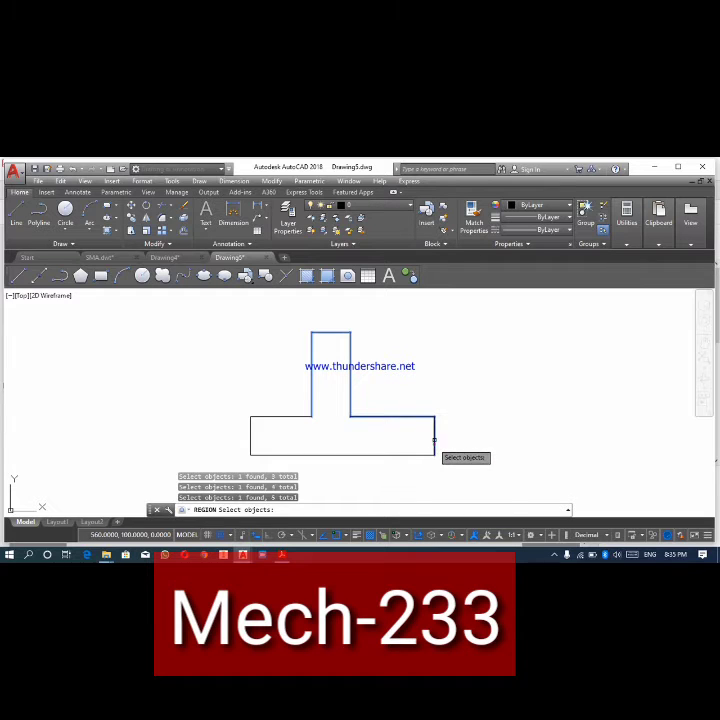
{"action": "left_click", "coordinate": [402, 455]}
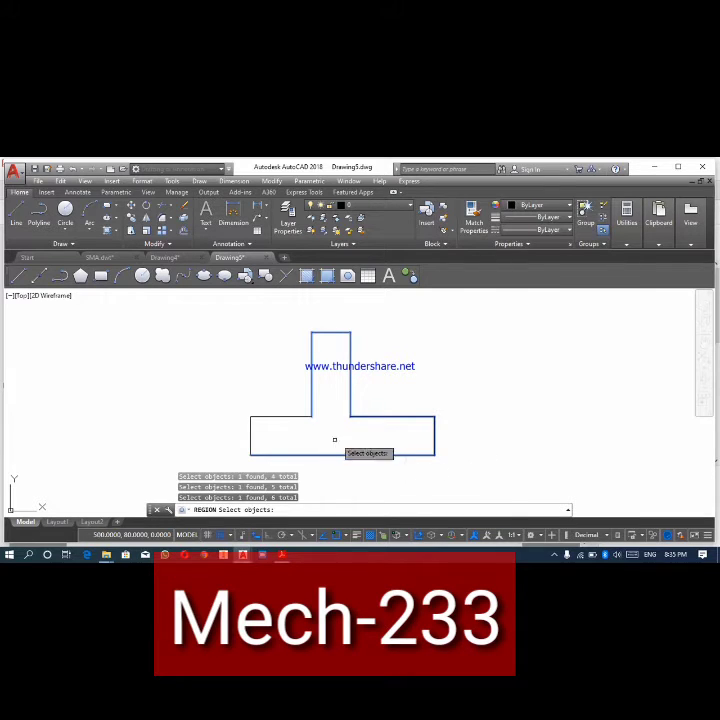
{"action": "left_click", "coordinate": [250, 432]}
{"action": "left_click", "coordinate": [250, 433]}
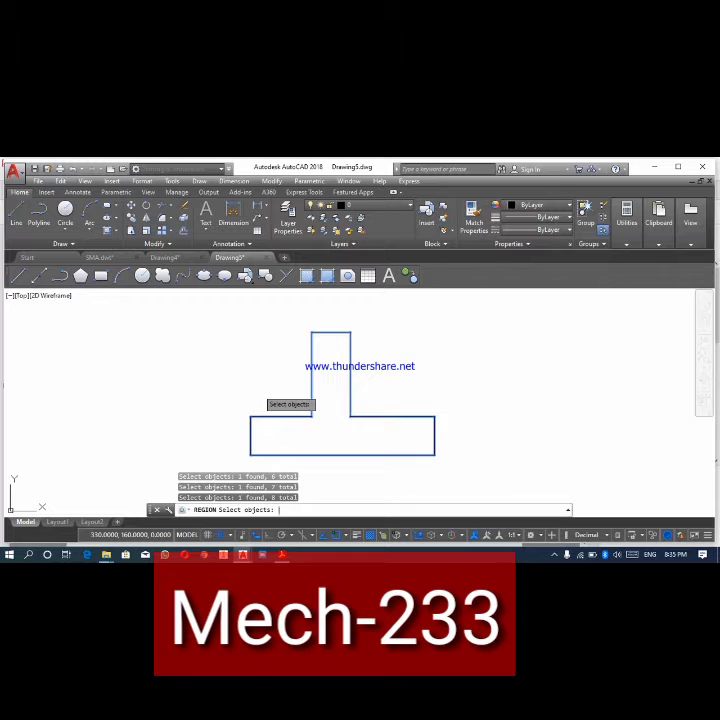
{"action": "key", "text": "Return"}
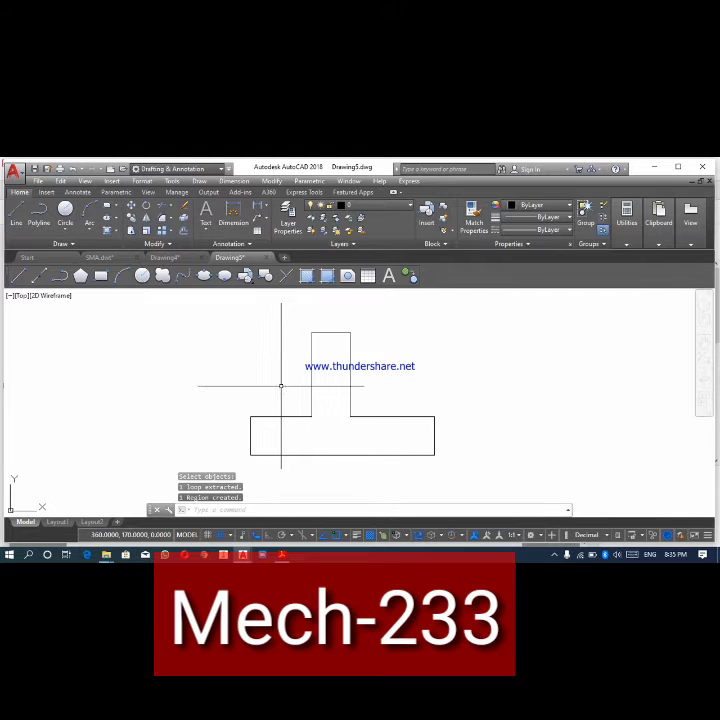
- Extrude the inverted-T region to a height of 50
{"action": "type", "text": "EXTRUDE"}
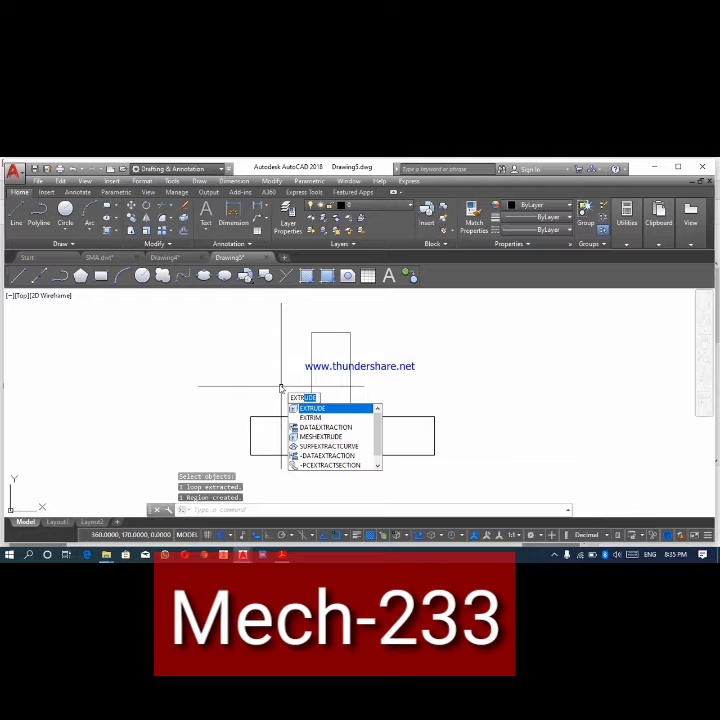
{"action": "key", "text": "Return"}
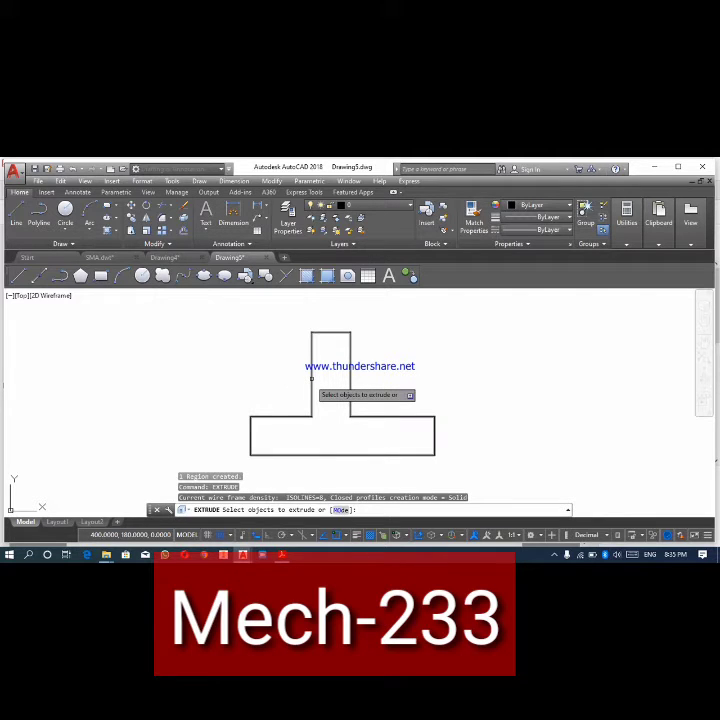
{"action": "left_click", "coordinate": [311, 378]}
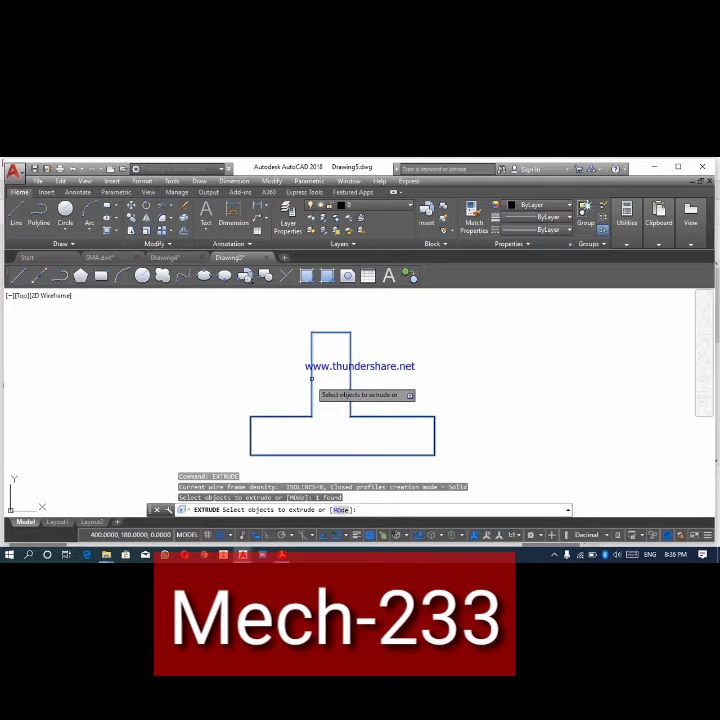
{"action": "key", "text": "Return"}
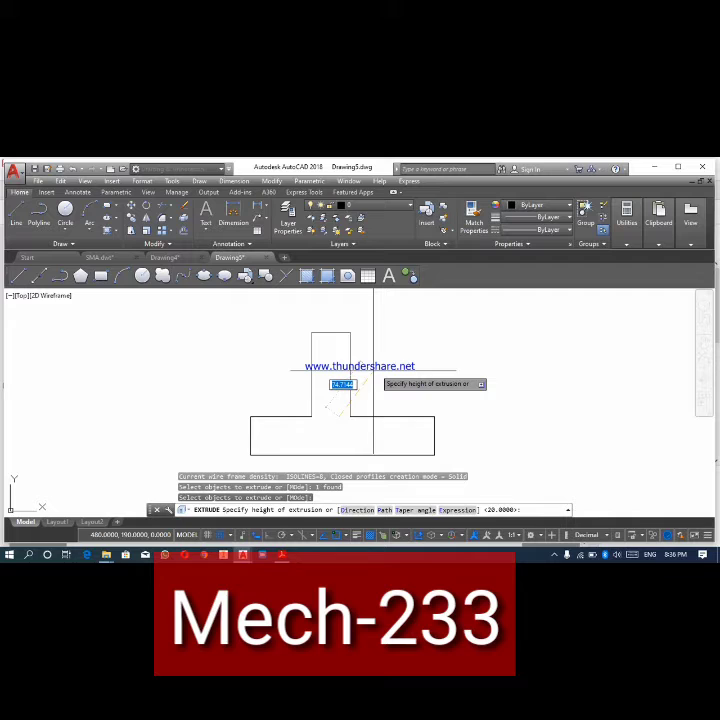
{"action": "type", "text": "50"}
{"action": "key", "text": "Return"}
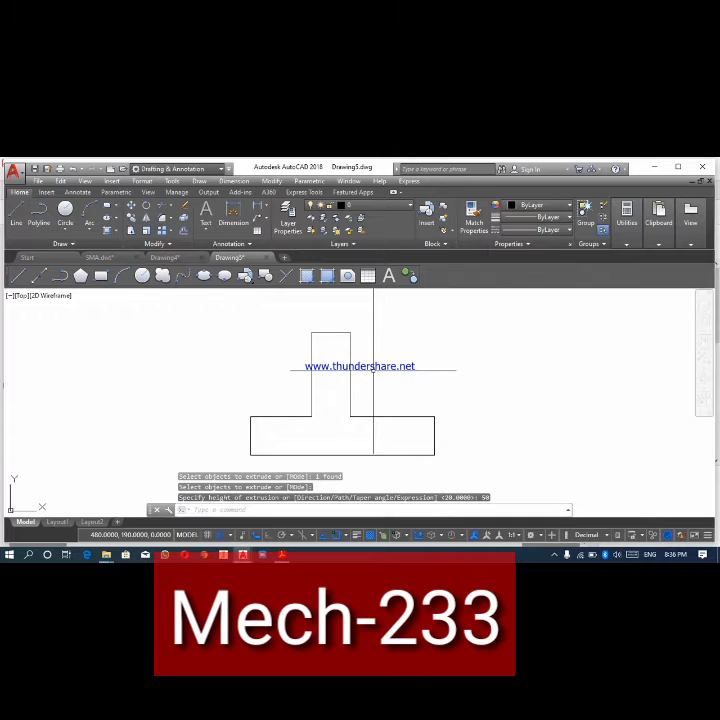
- Show the extruded solid in the SW Isometric view with the Shaded visual style, fully in view
{"action": "left_click", "coordinate": [18, 297]}
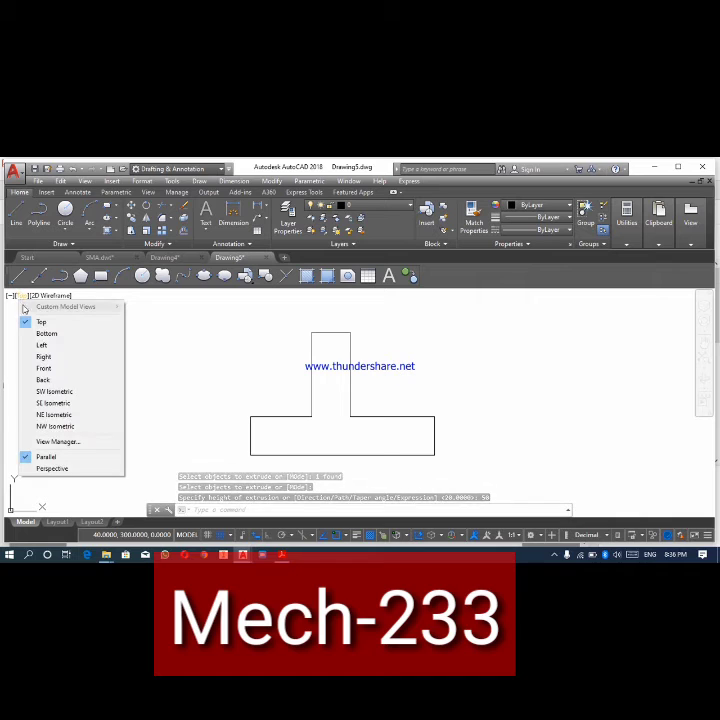
{"action": "left_click", "coordinate": [51, 392]}
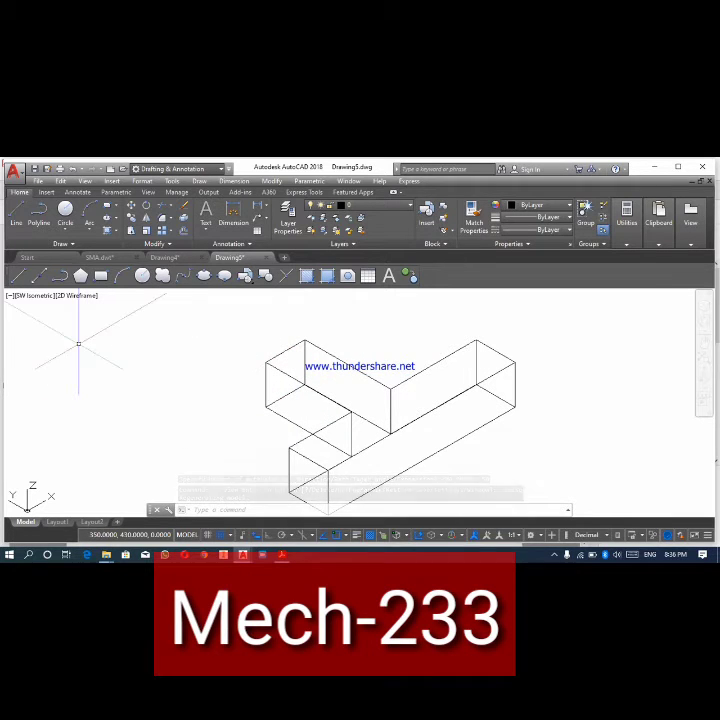
{"action": "left_click", "coordinate": [76, 296]}
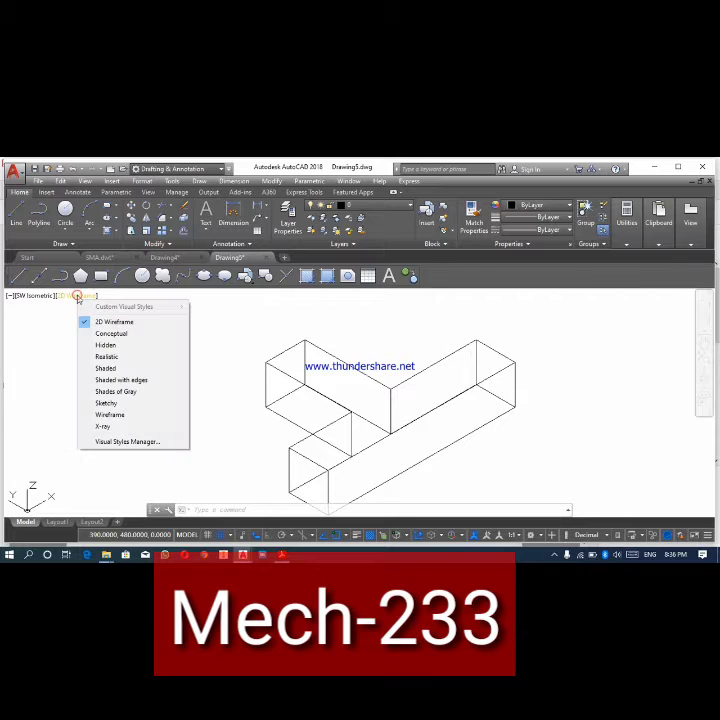
{"action": "left_click", "coordinate": [108, 369]}
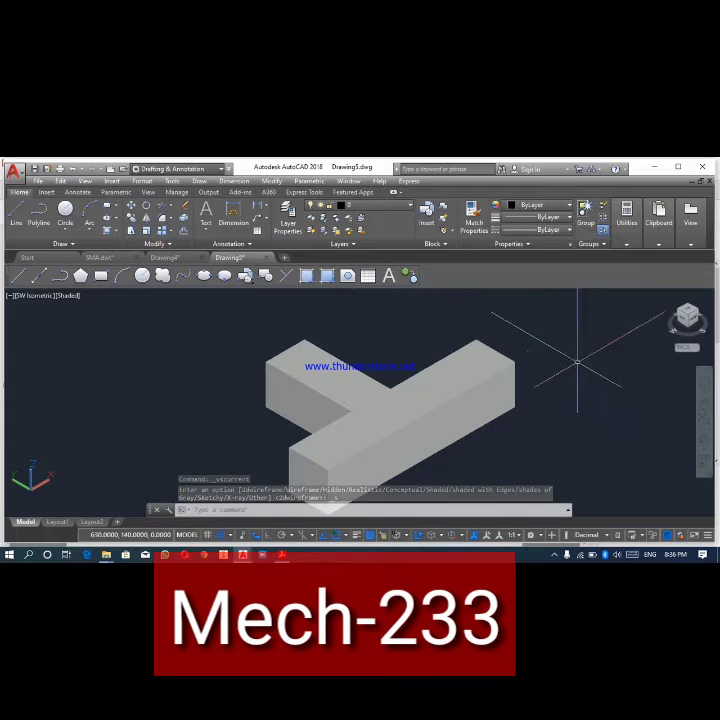
{"action": "left_click", "coordinate": [704, 403]}
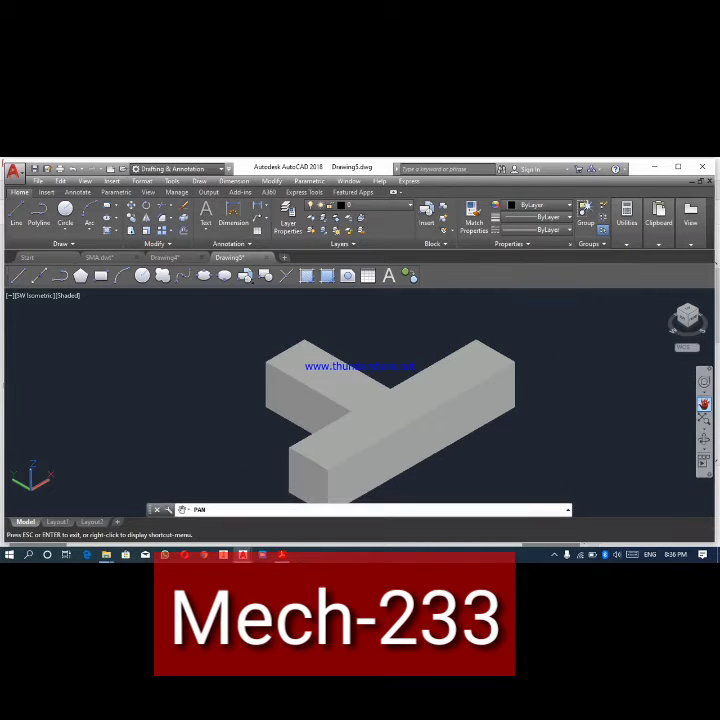
{"action": "left_click_drag", "start_coordinate": [510, 424], "coordinate": [504, 405]}
{"action": "key", "text": "Escape"}
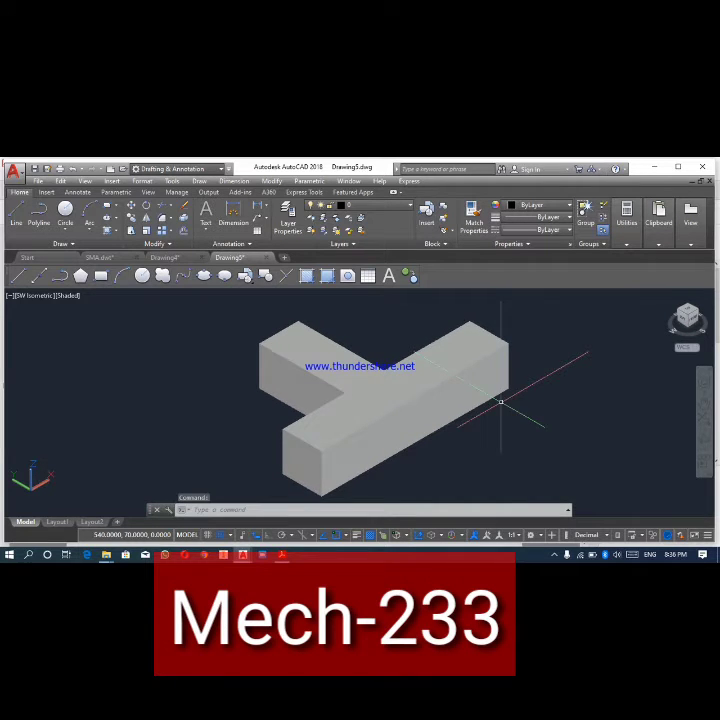
- Delete Layout1 permanently and erase the existing viewport from the Layout2 sheet
{"action": "left_click", "coordinate": [56, 522]}
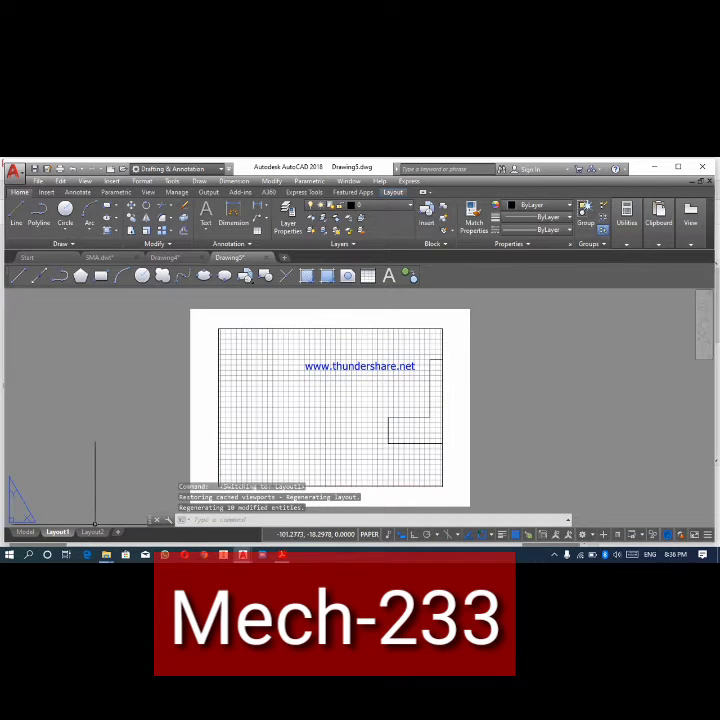
{"action": "left_click", "coordinate": [92, 532]}
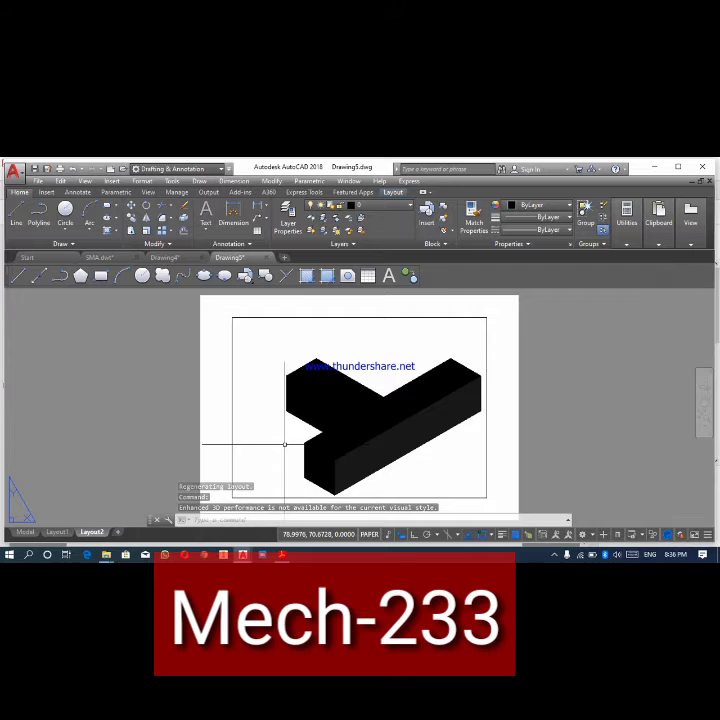
{"action": "right_click", "coordinate": [57, 533]}
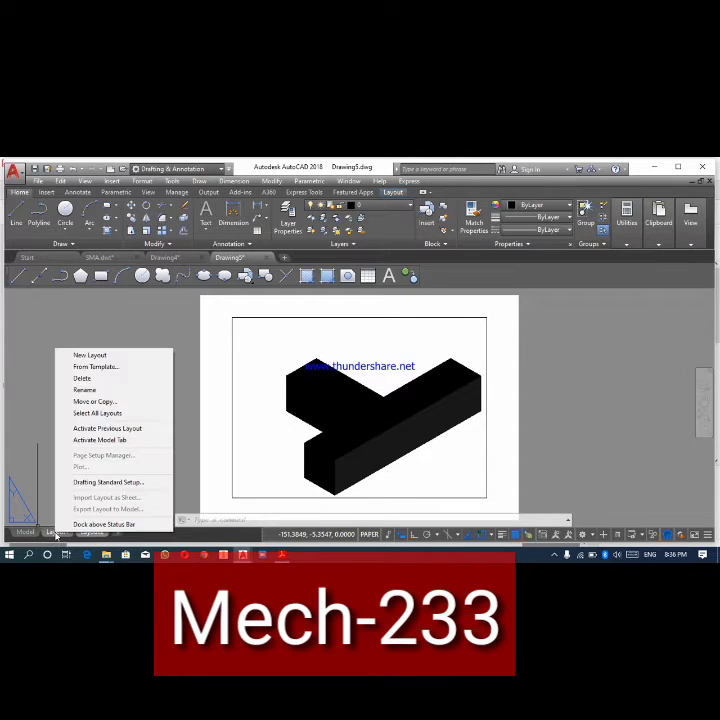
{"action": "left_click", "coordinate": [85, 382]}
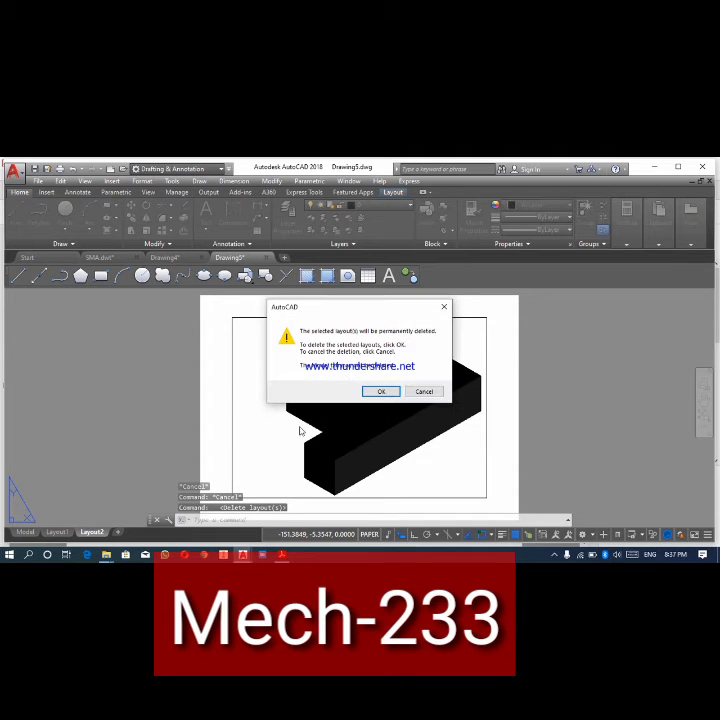
{"action": "left_click", "coordinate": [380, 392]}
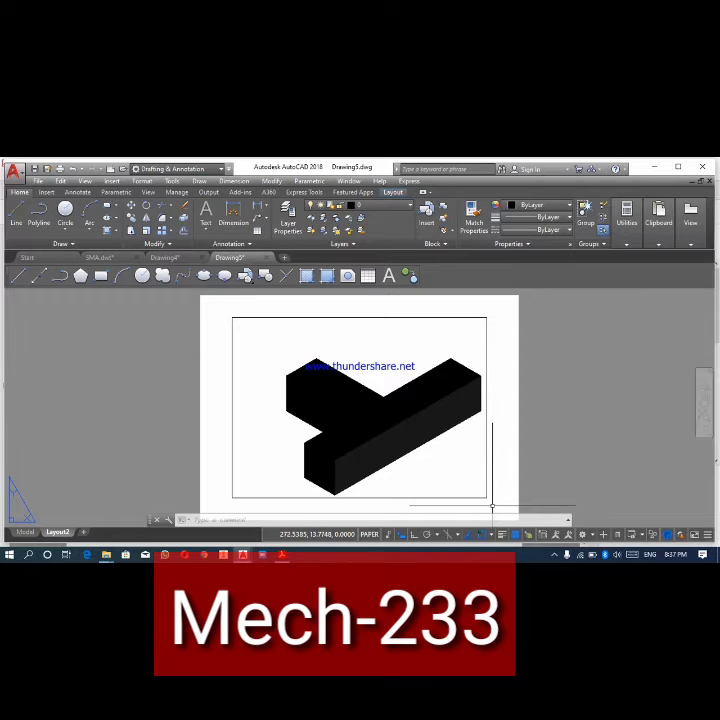
{"action": "mouse_move", "coordinate": [490, 504]}
{"action": "left_mouse_down"}
{"action": "mouse_move", "coordinate": [455, 468]}
{"action": "mouse_move", "coordinate": [449, 474]}
{"action": "left_mouse_up"}
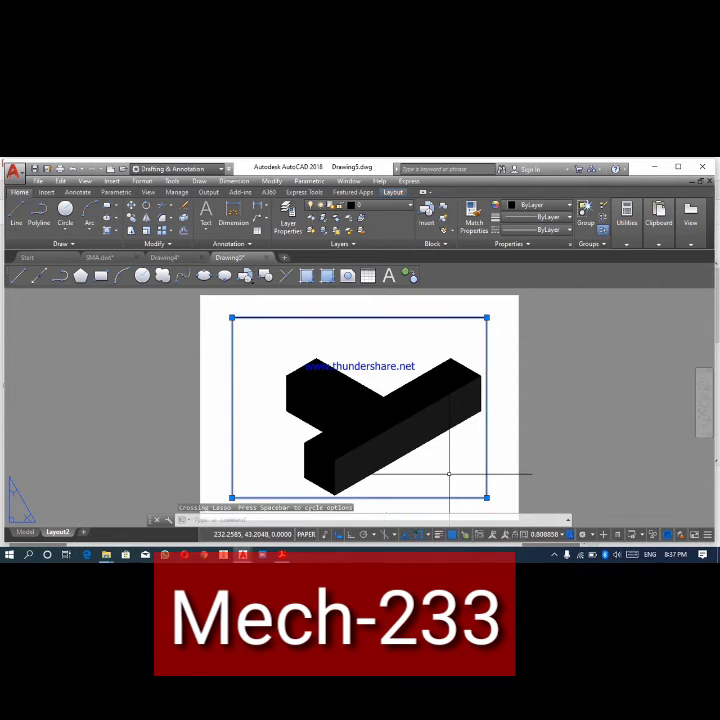
{"action": "key", "text": "Delete"}
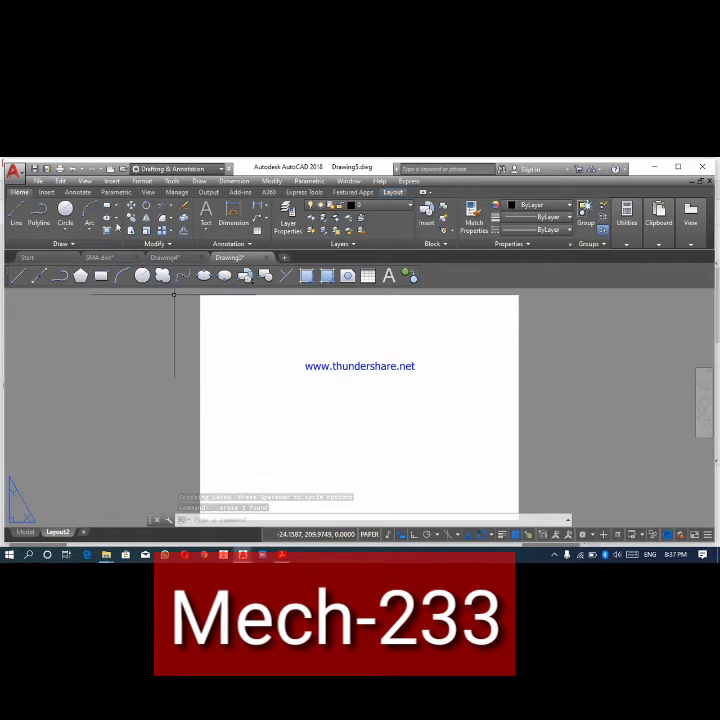
- Create two viewports in a vertical arrangement on Layout2, spanning nearly the whole sheet from corner to corner
{"action": "left_click", "coordinate": [86, 181]}
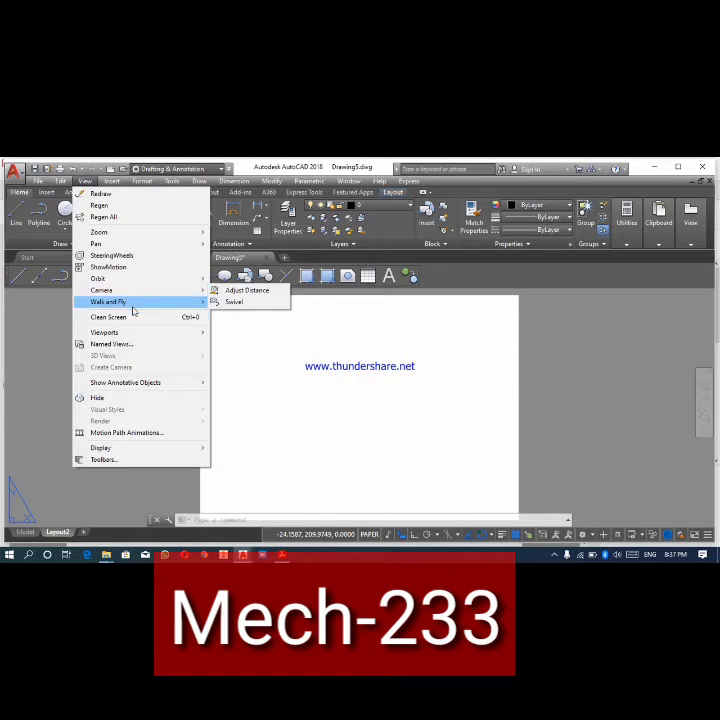
{"action": "mouse_move", "coordinate": [131, 337]}
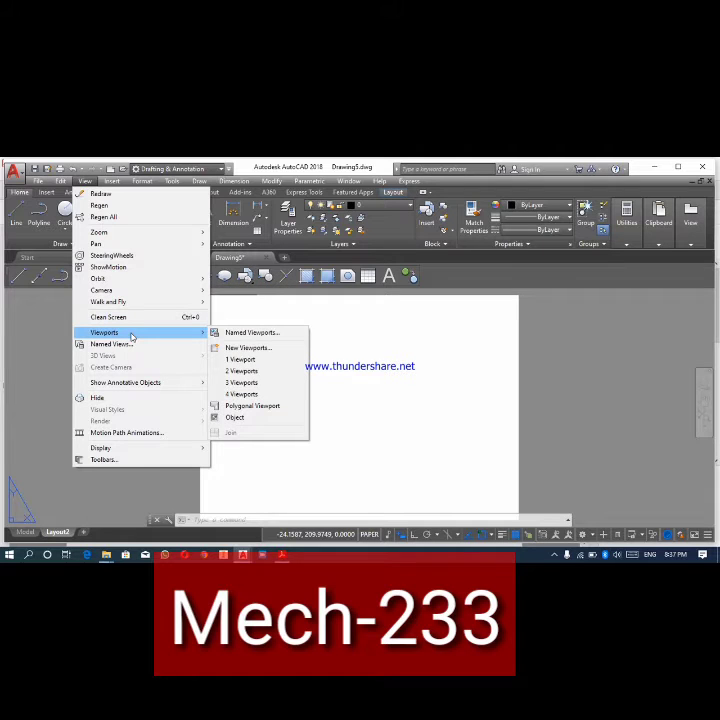
{"action": "left_click", "coordinate": [241, 370]}
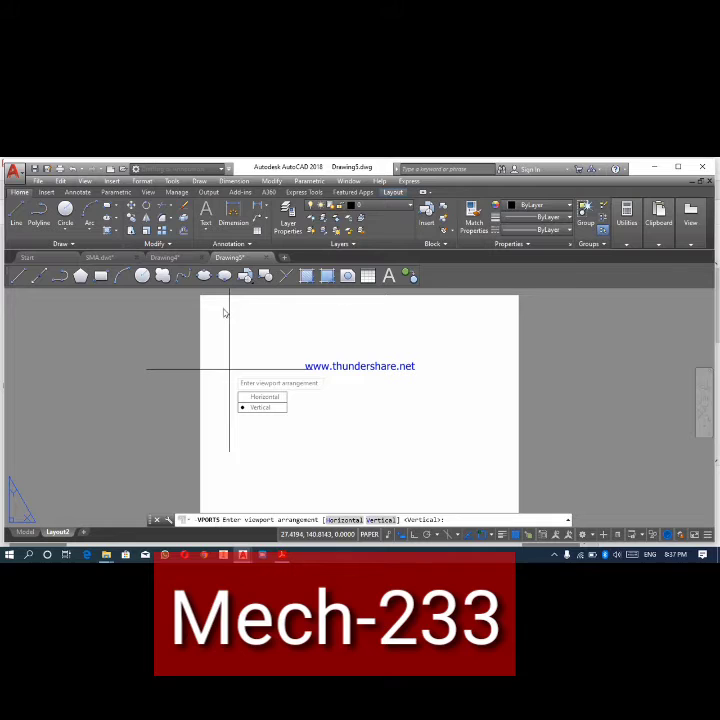
{"action": "key", "text": "Return"}
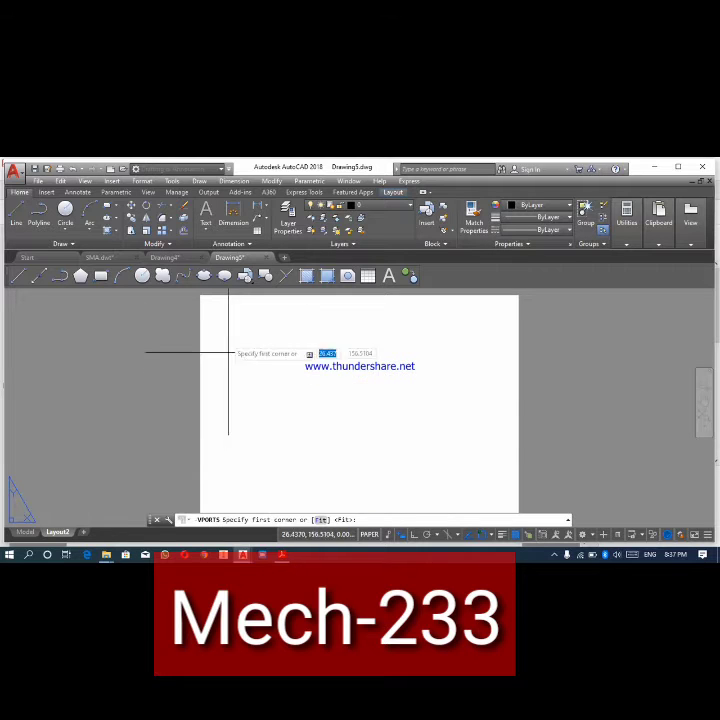
{"action": "left_click", "coordinate": [206, 302]}
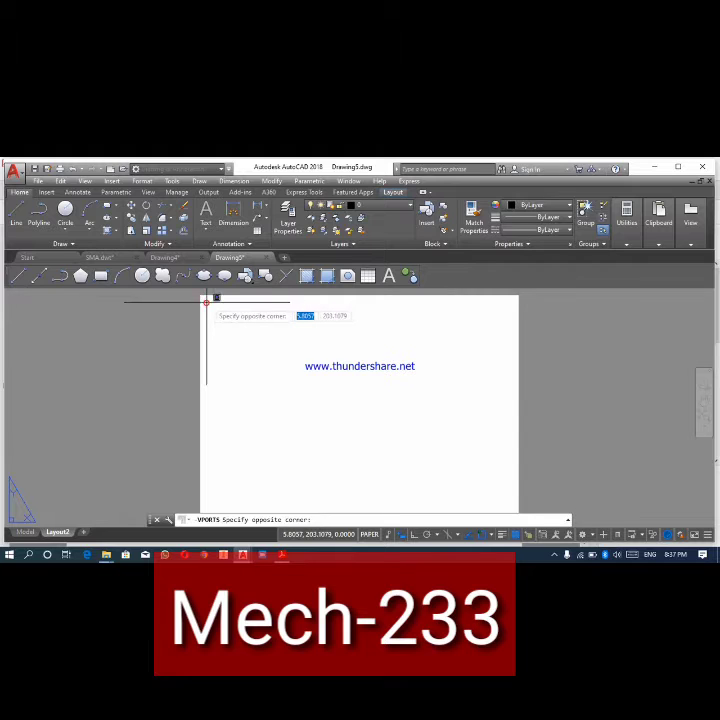
{"action": "left_click", "coordinate": [512, 506]}
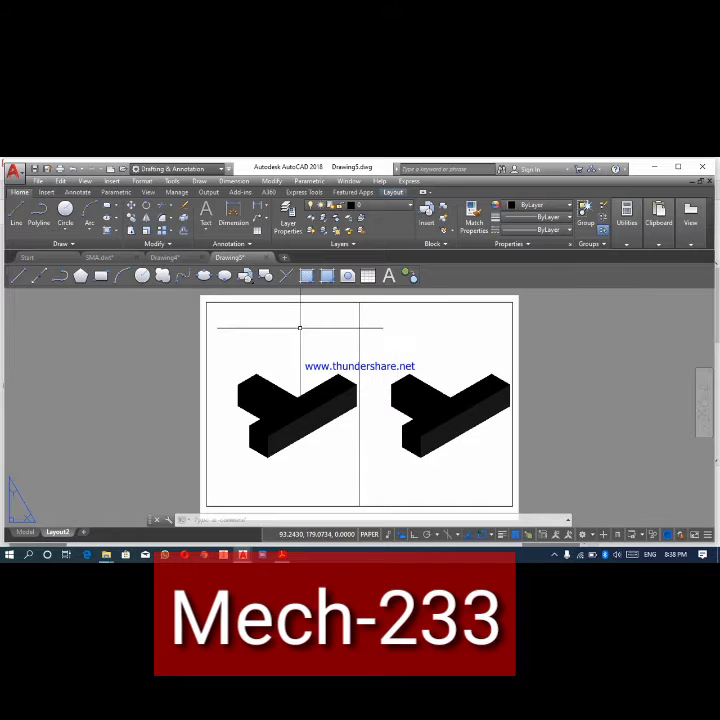
- Set the left viewport on the sheet to the Top view and the right viewport to the Right view
{"action": "left_click", "coordinate": [299, 327]}
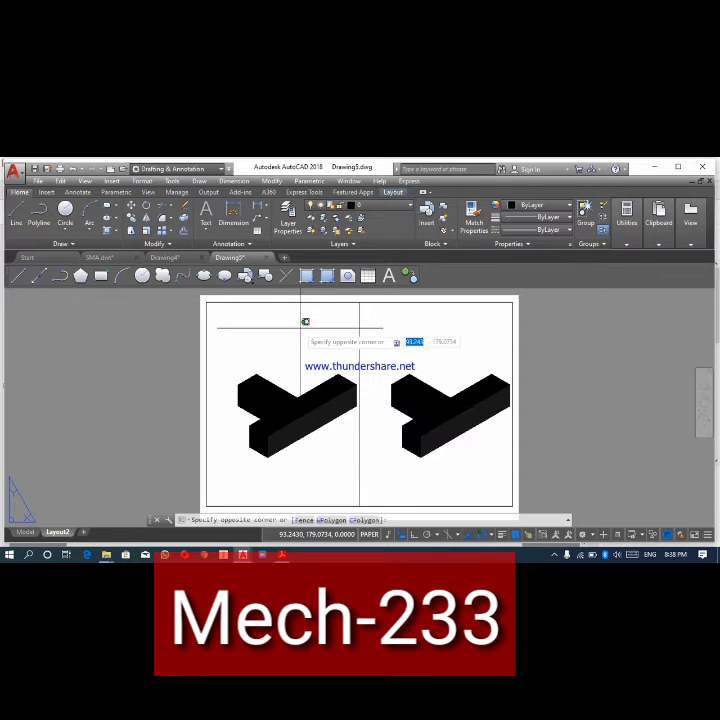
{"action": "double_click", "coordinate": [299, 327]}
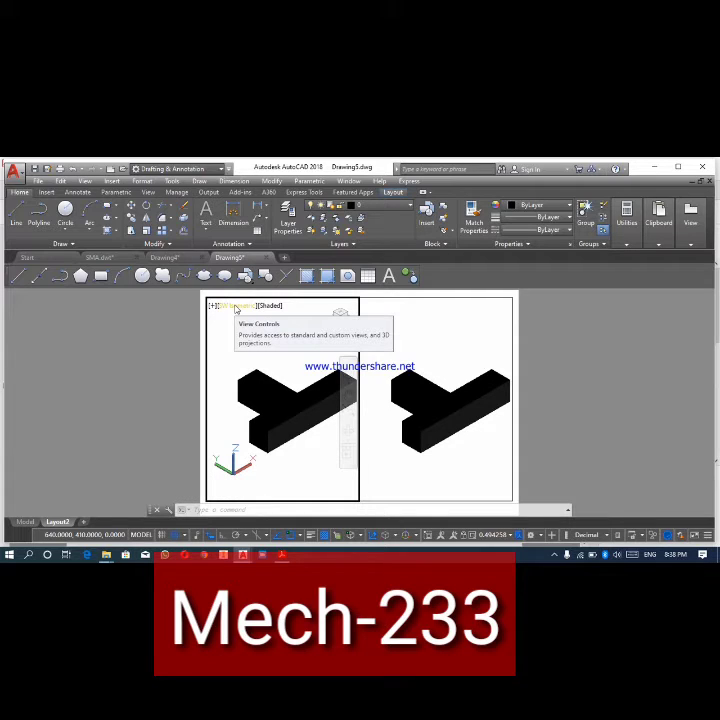
{"action": "left_click", "coordinate": [237, 306]}
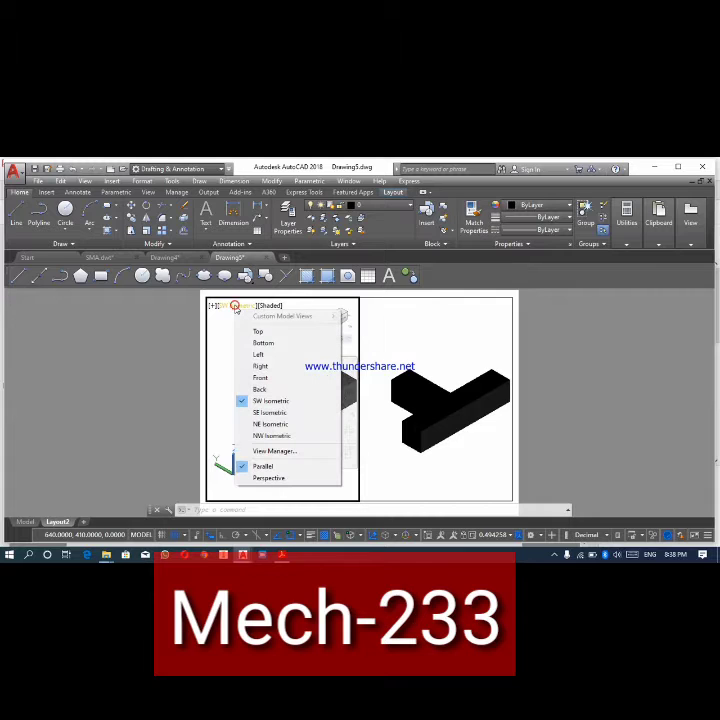
{"action": "left_click", "coordinate": [258, 333]}
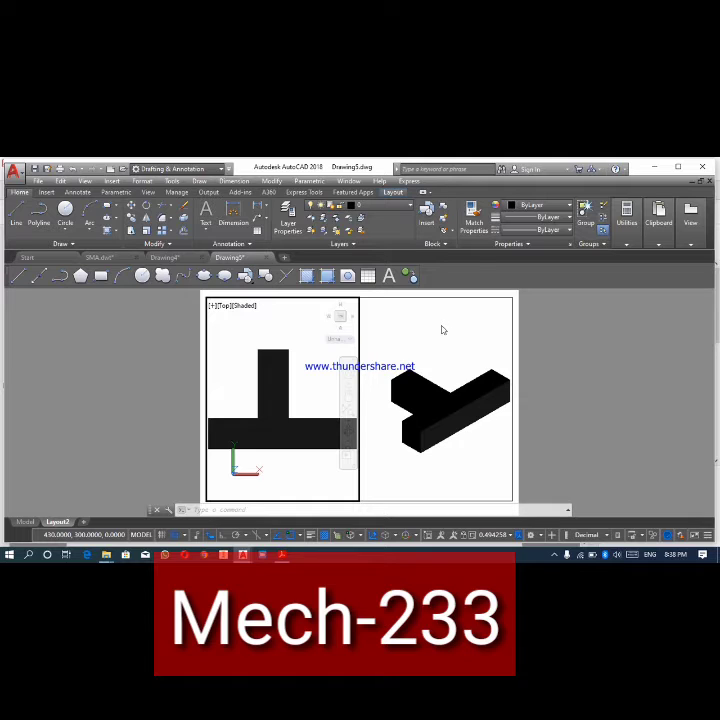
{"action": "left_click", "coordinate": [443, 330]}
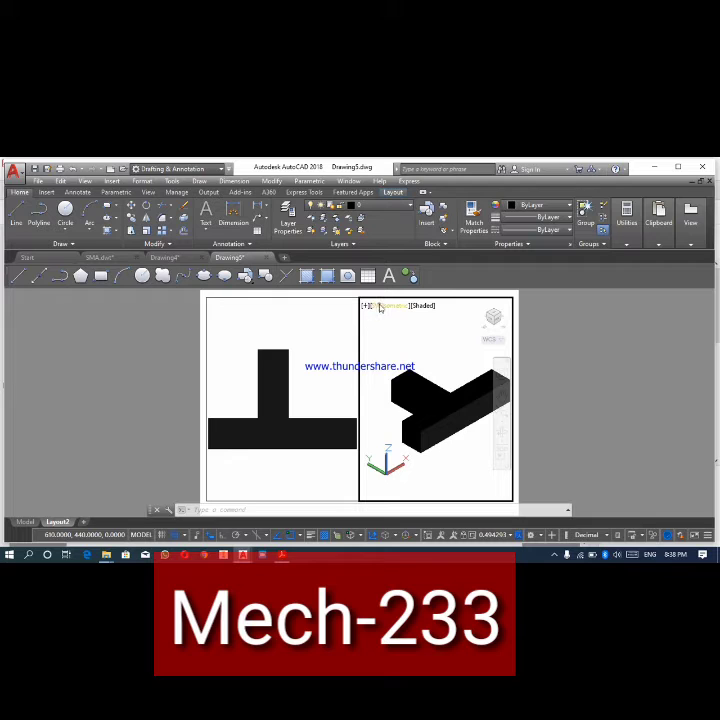
{"action": "left_click", "coordinate": [380, 307]}
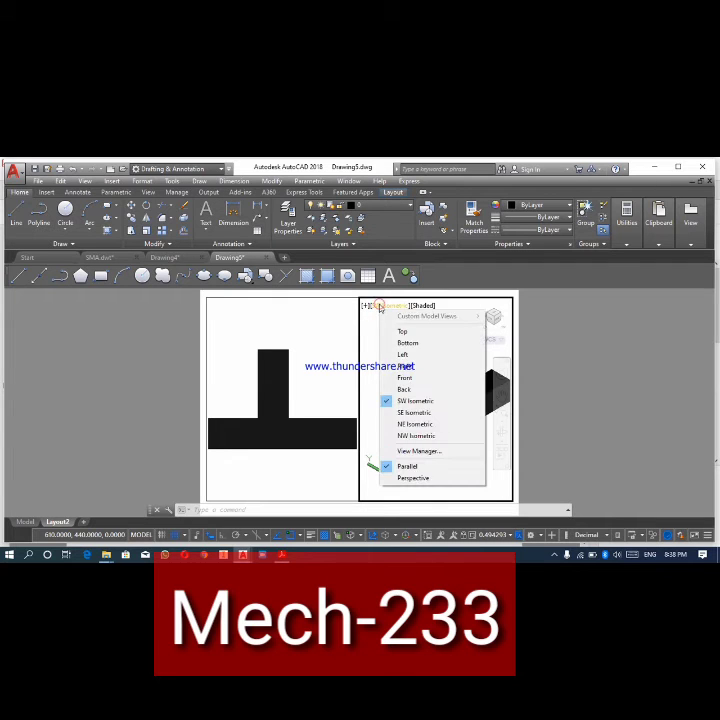
{"action": "left_click", "coordinate": [410, 366]}
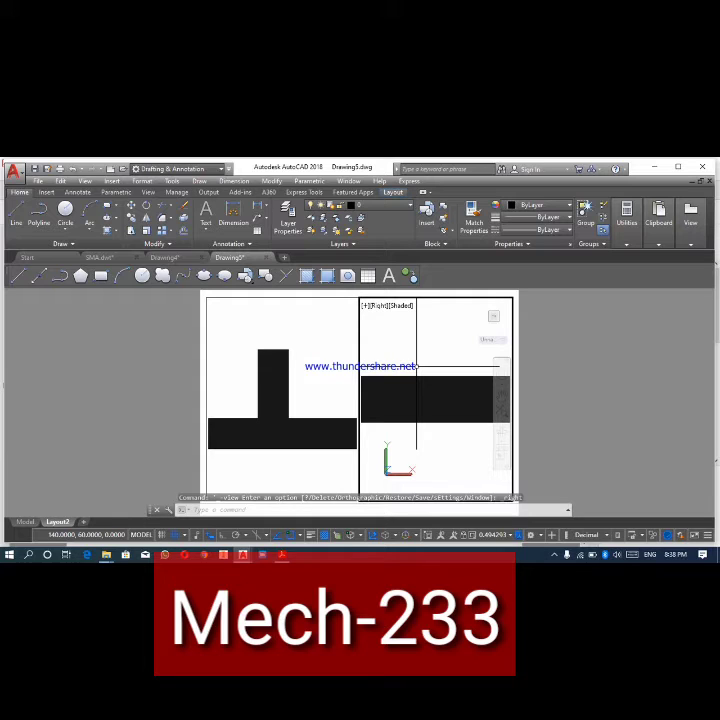
- Return to paper space and erase both viewports from the Layout2 sheet
{"action": "double_click", "coordinate": [558, 400]}
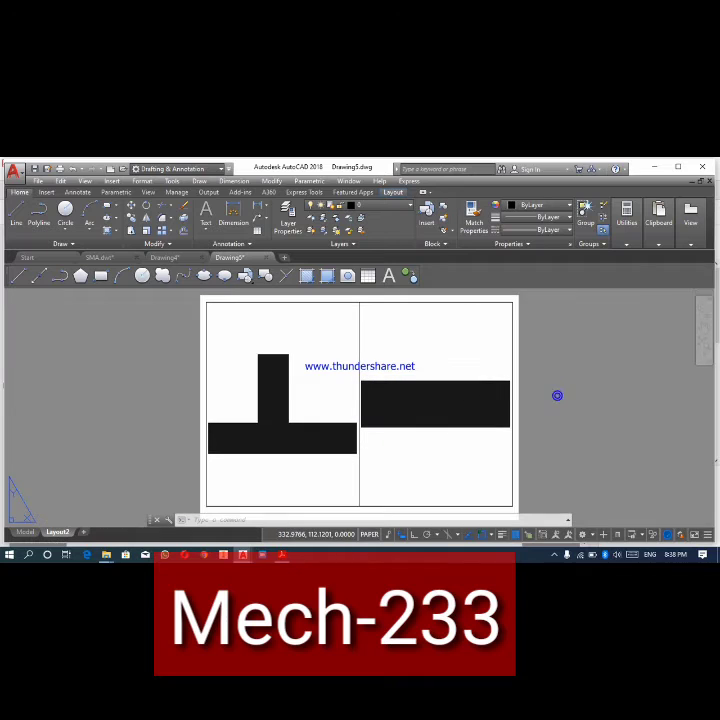
{"action": "left_click_drag", "start_coordinate": [525, 441], "coordinate": [479, 446]}
{"action": "key", "text": "Delete"}
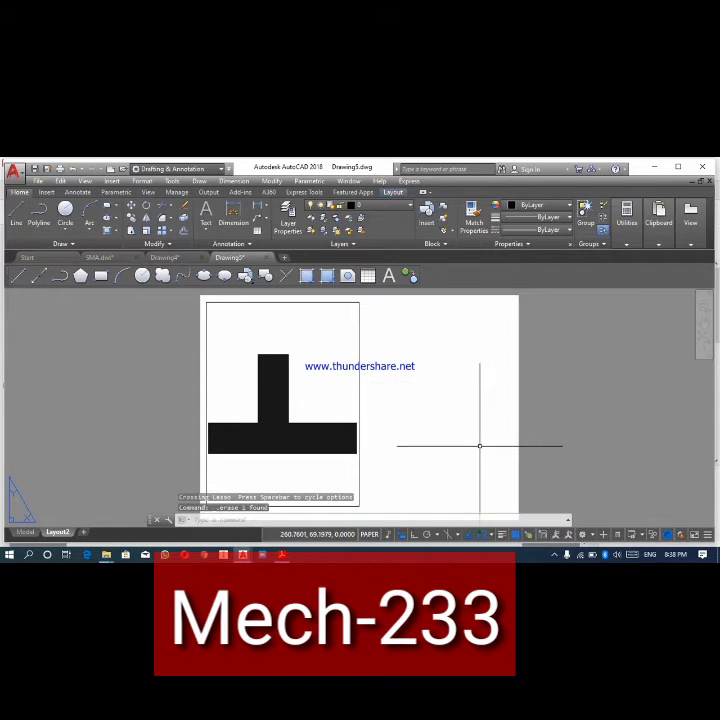
{"action": "left_click_drag", "start_coordinate": [376, 402], "coordinate": [352, 397]}
{"action": "key", "text": "Delete"}
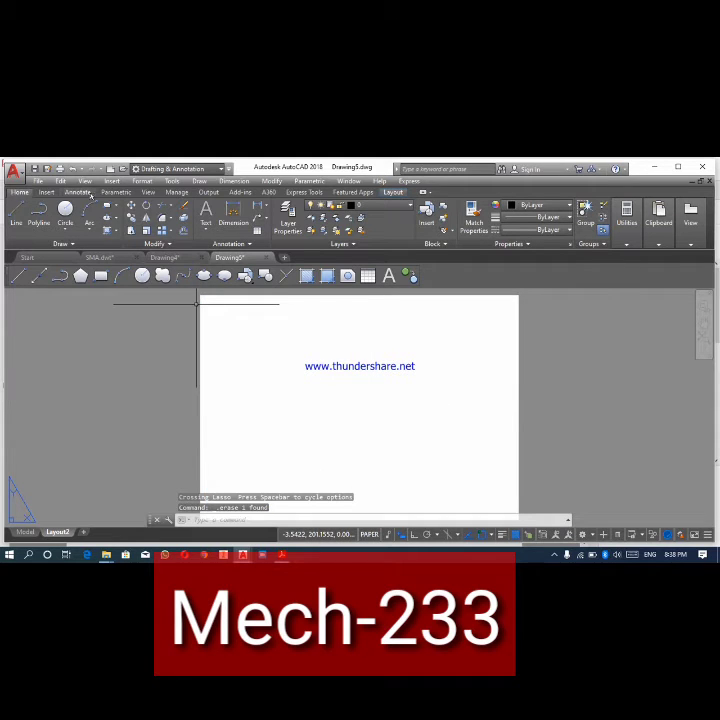
- Create three viewports in the Right arrangement across nearly the whole Layout2 sheet, and erase all three
{"action": "left_click", "coordinate": [85, 181]}
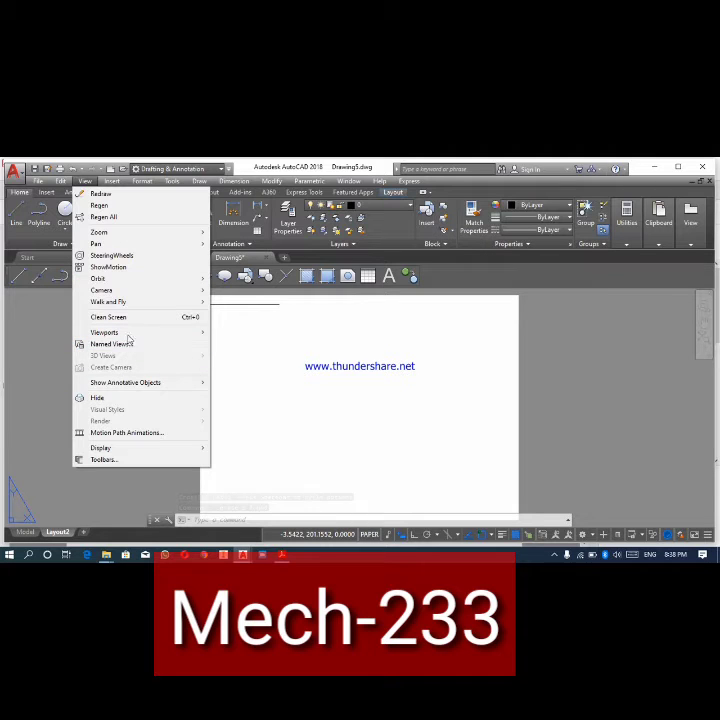
{"action": "mouse_move", "coordinate": [134, 301]}
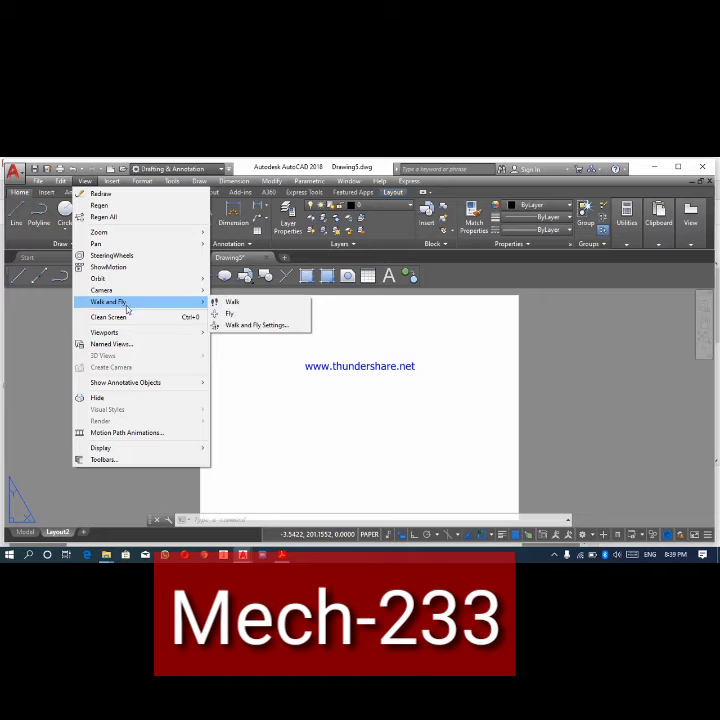
{"action": "mouse_move", "coordinate": [126, 333]}
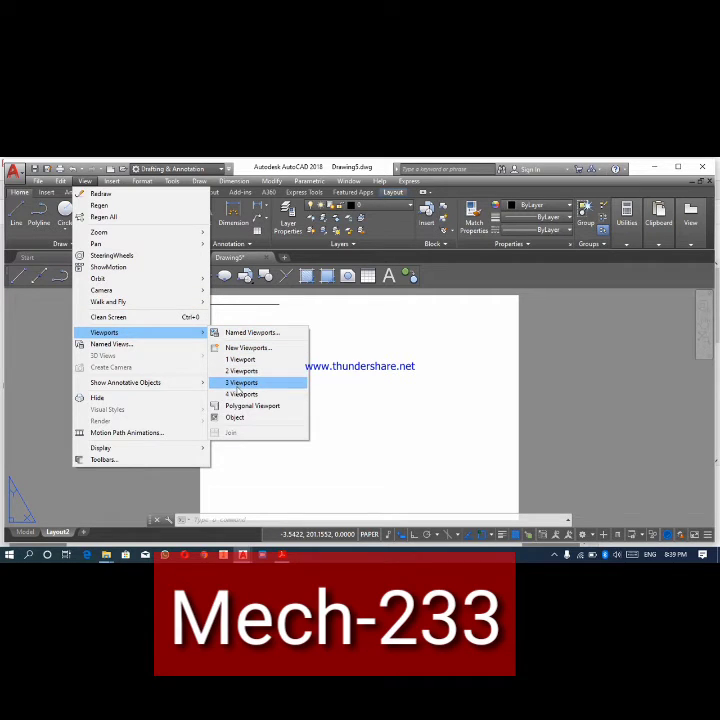
{"action": "left_click", "coordinate": [240, 383]}
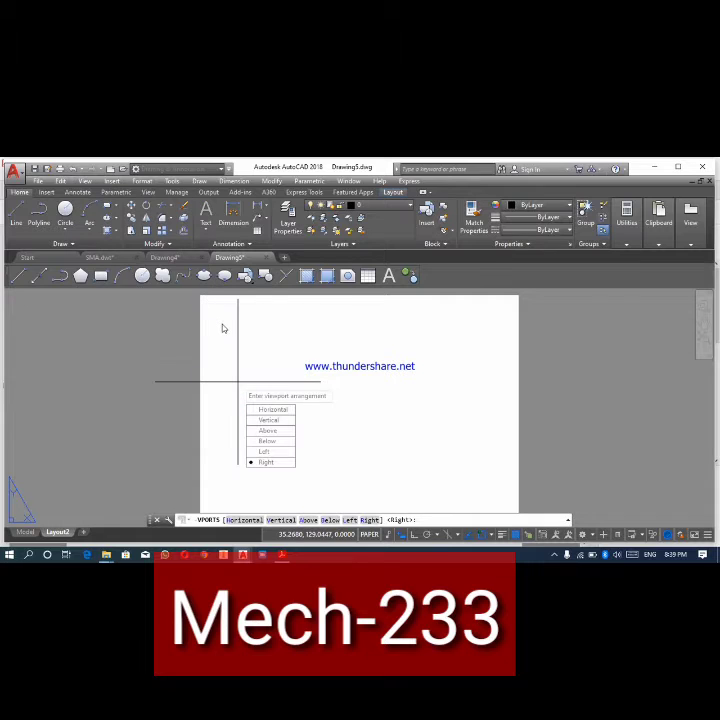
{"action": "key", "text": "Return"}
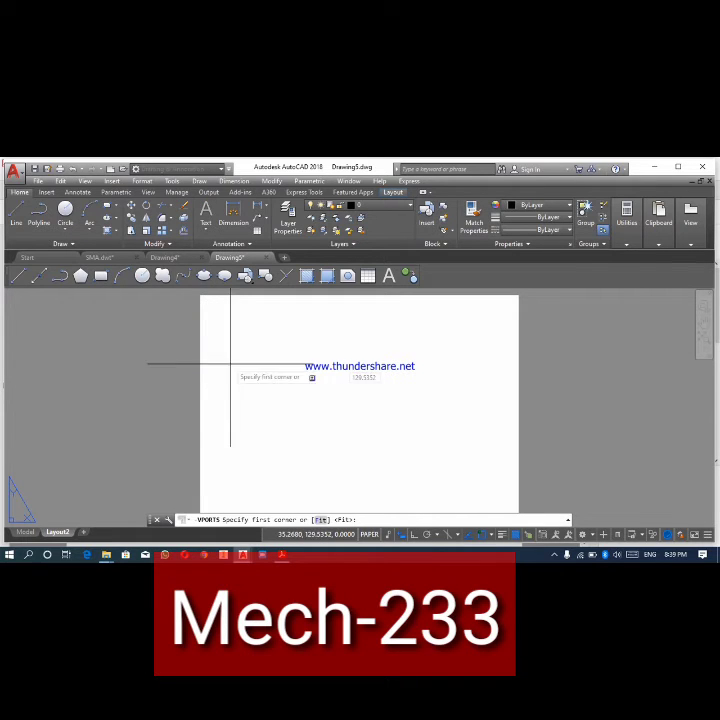
{"action": "left_click", "coordinate": [206, 302]}
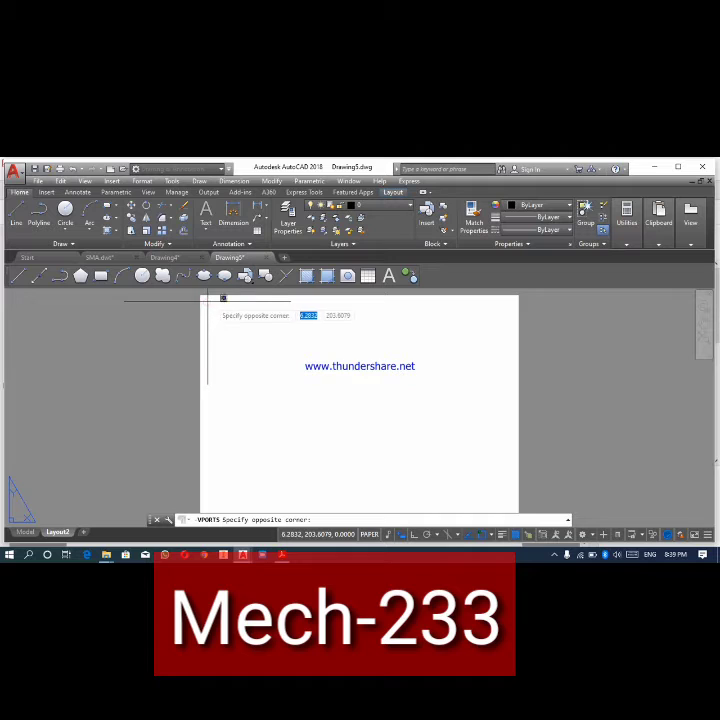
{"action": "left_click", "coordinate": [511, 486]}
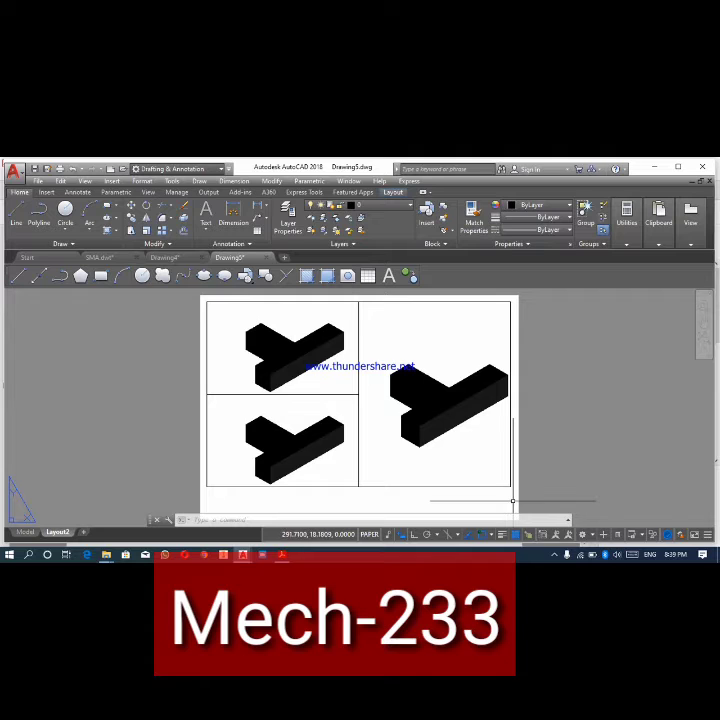
{"action": "mouse_move", "coordinate": [494, 490]}
{"action": "left_mouse_down"}
{"action": "mouse_move", "coordinate": [381, 456]}
{"action": "mouse_move", "coordinate": [341, 461]}
{"action": "mouse_move", "coordinate": [340, 377]}
{"action": "mouse_move", "coordinate": [334, 383]}
{"action": "left_mouse_up"}
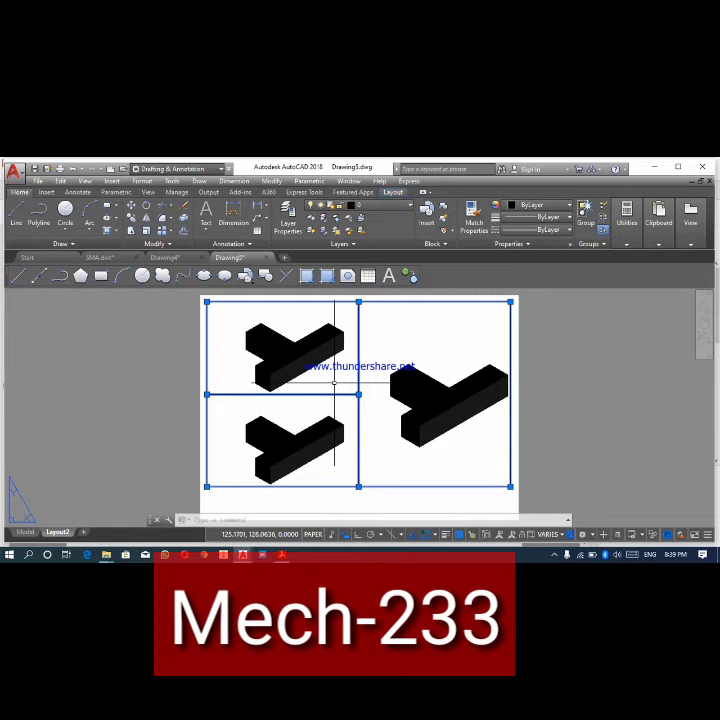
{"action": "key", "text": "Delete"}
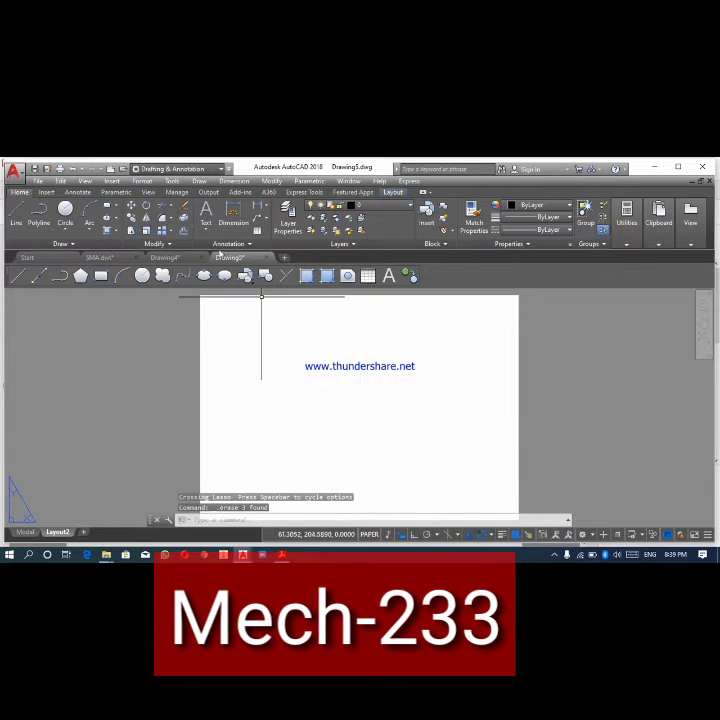
- Create four viewports on Layout2, spanning nearly the whole sheet from corner to corner
{"action": "left_click", "coordinate": [86, 183]}
{"action": "mouse_move", "coordinate": [120, 335]}
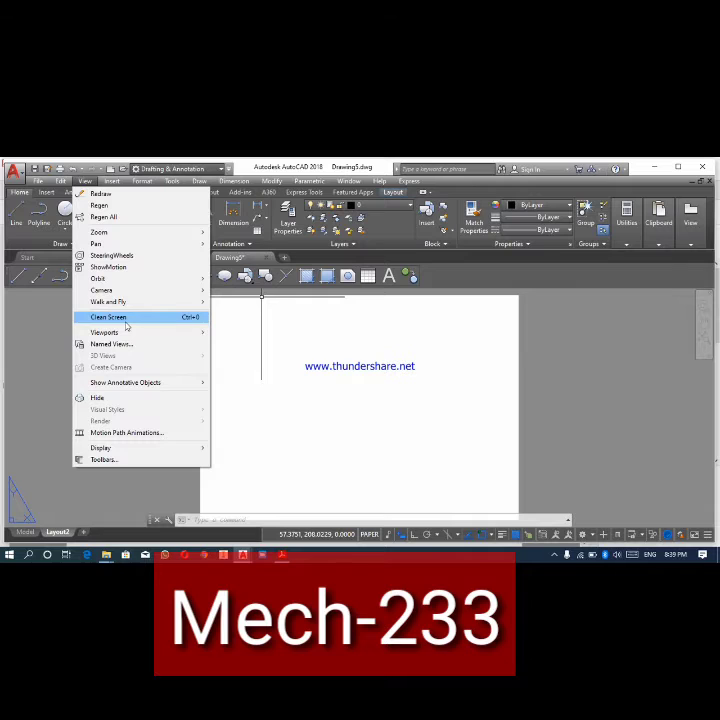
{"action": "mouse_move", "coordinate": [130, 332]}
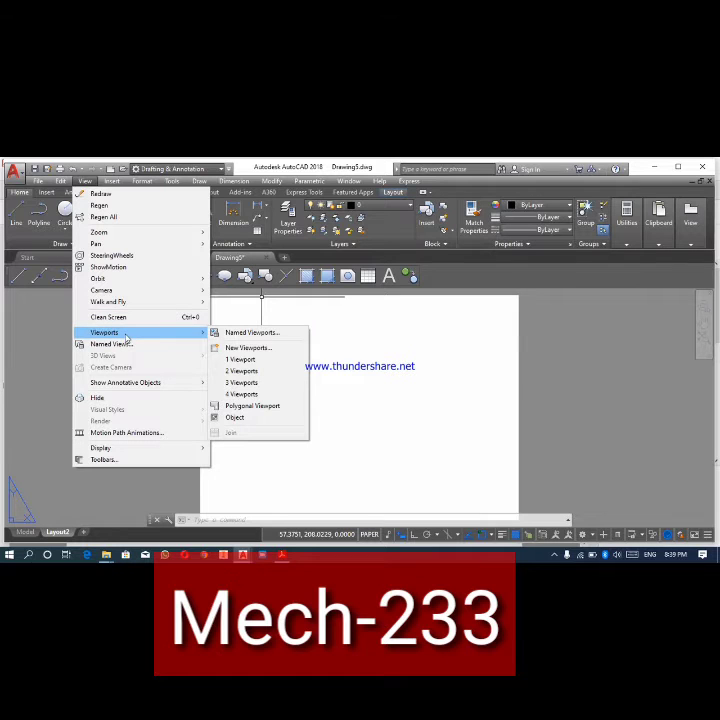
{"action": "left_click", "coordinate": [240, 395]}
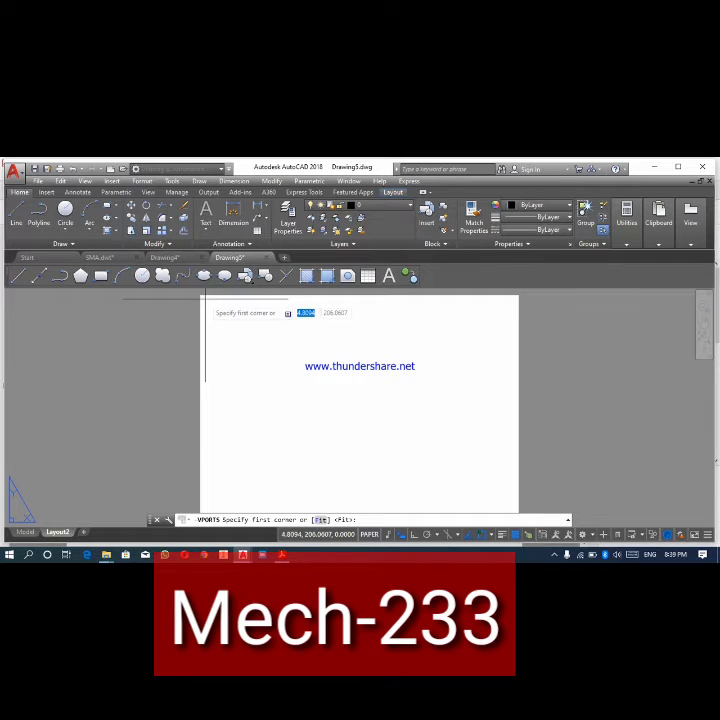
{"action": "left_click", "coordinate": [205, 298]}
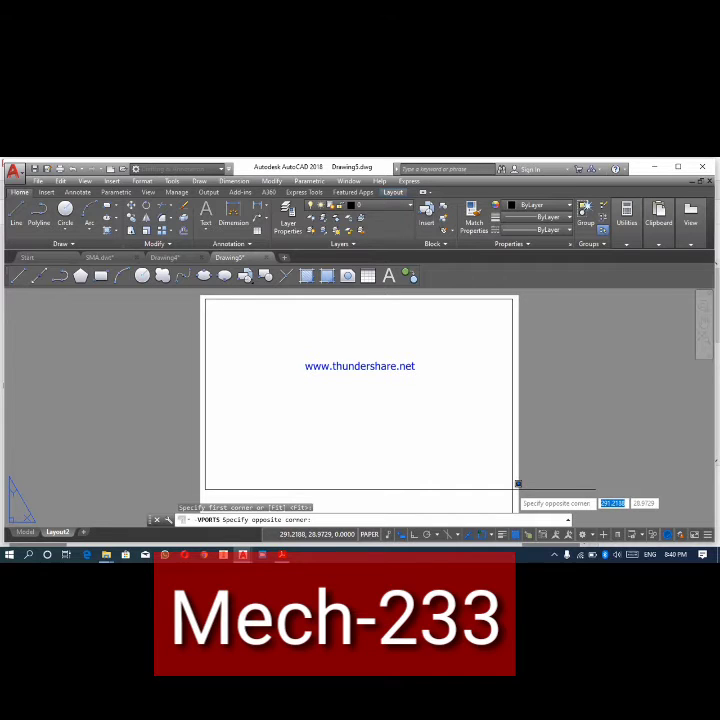
{"action": "left_click", "coordinate": [512, 489]}
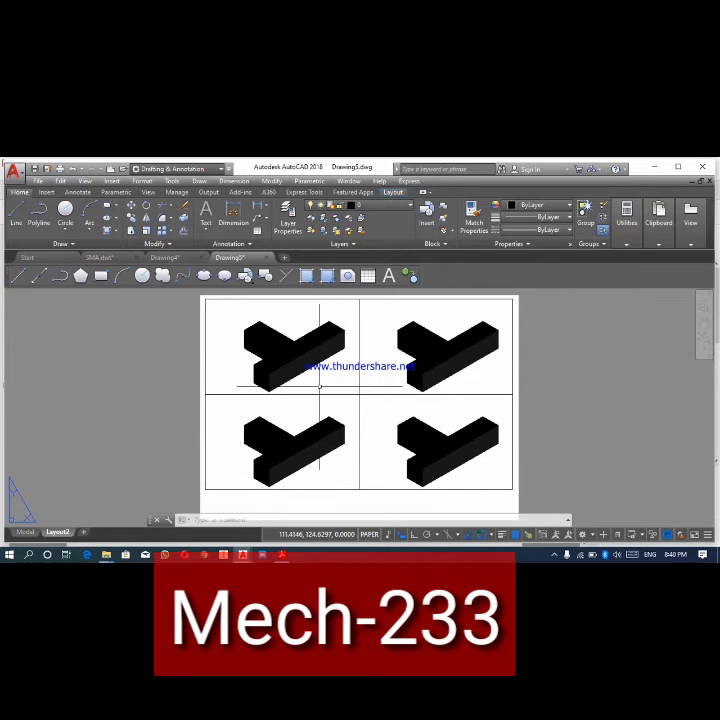
- Activate the upper-left viewport on the sheet and set it to the Front view, and set the lower-left viewport to the Top view
{"action": "left_click", "coordinate": [297, 321]}
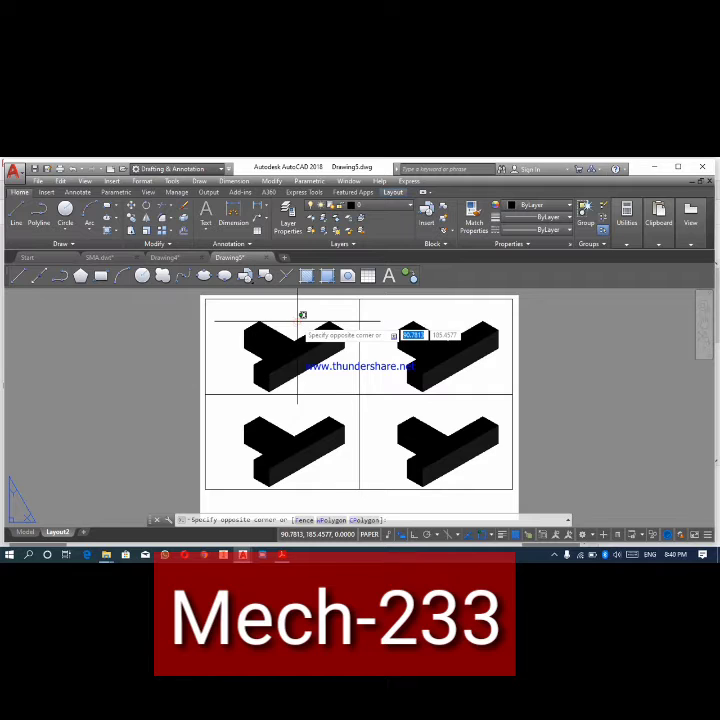
{"action": "key", "text": "Escape"}
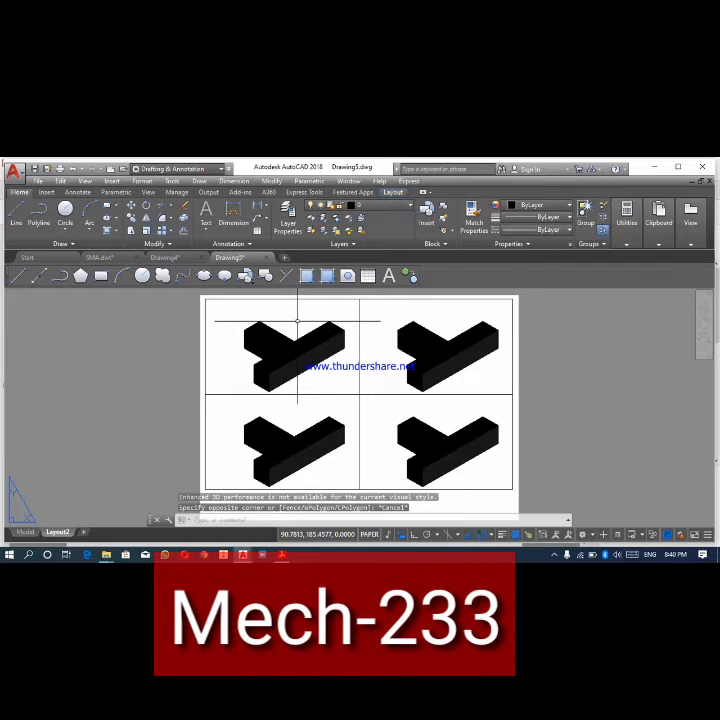
{"action": "double_click", "coordinate": [297, 321]}
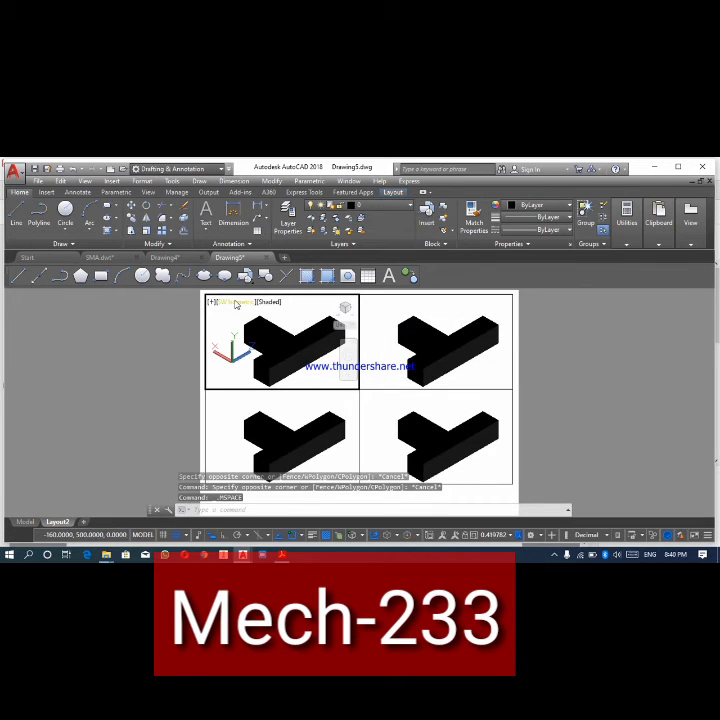
{"action": "left_click", "coordinate": [236, 303]}
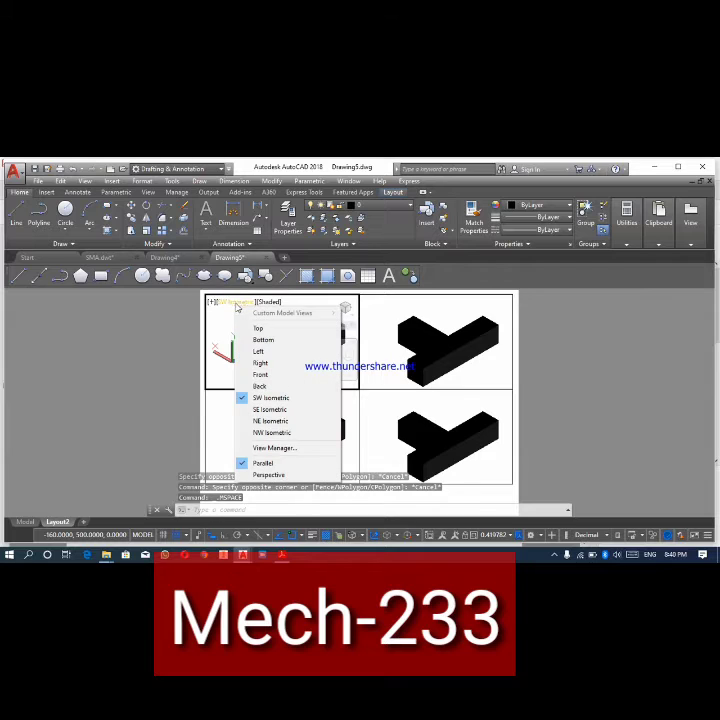
{"action": "left_click", "coordinate": [262, 375]}
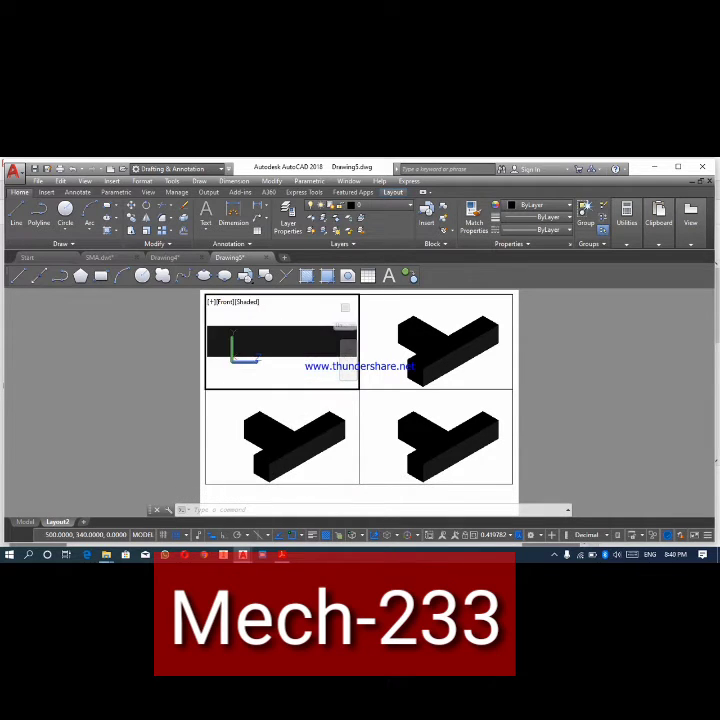
{"action": "left_click", "coordinate": [280, 417]}
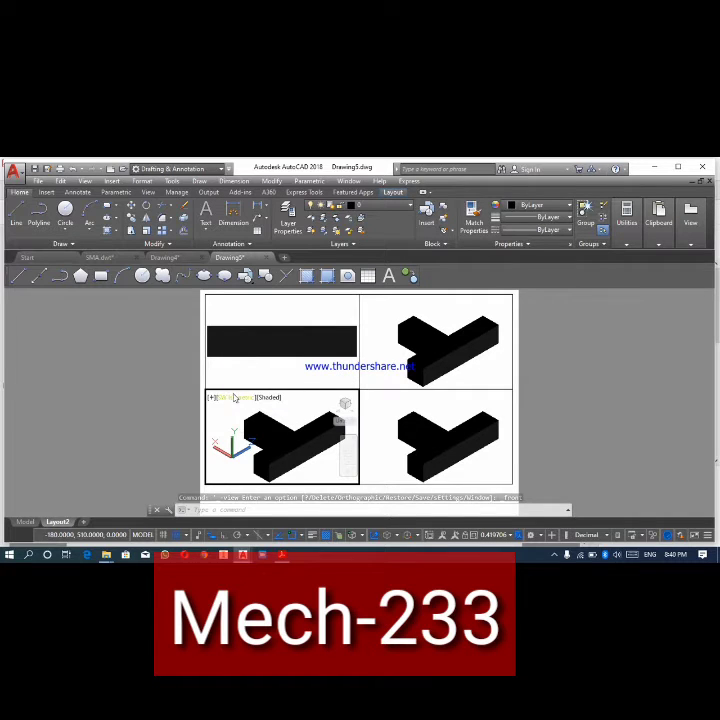
{"action": "left_click", "coordinate": [234, 398]}
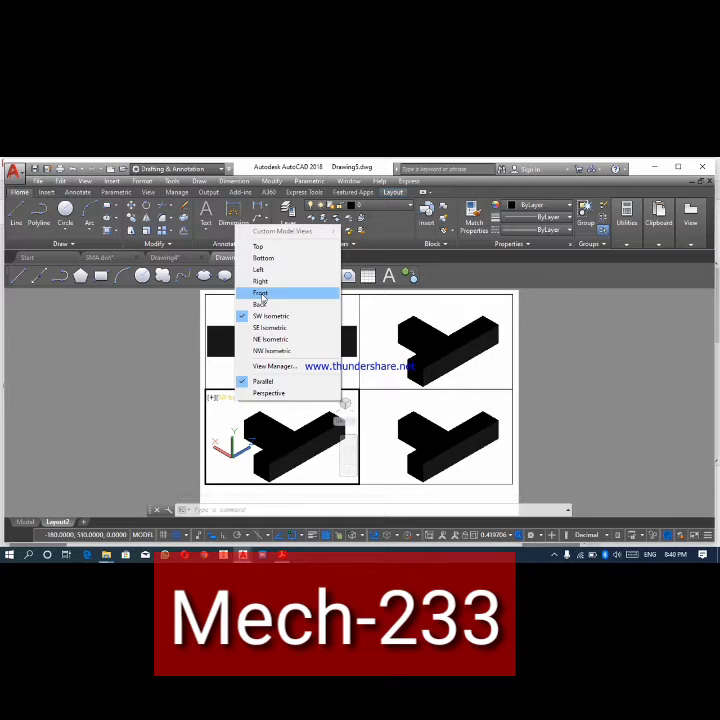
{"action": "left_click", "coordinate": [258, 246]}
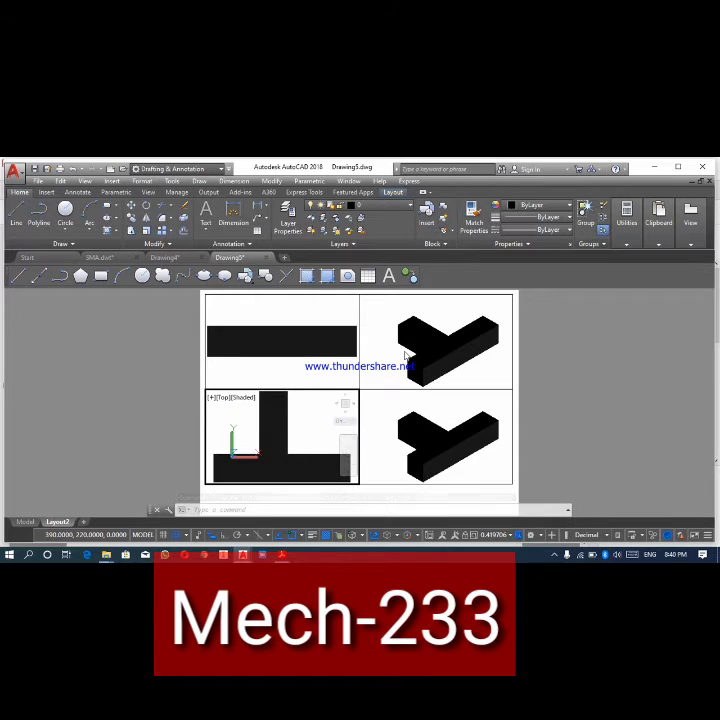
- Set the upper-right viewport to the Left view after trying the Right view, and return to paper space
{"action": "left_click", "coordinate": [406, 348]}
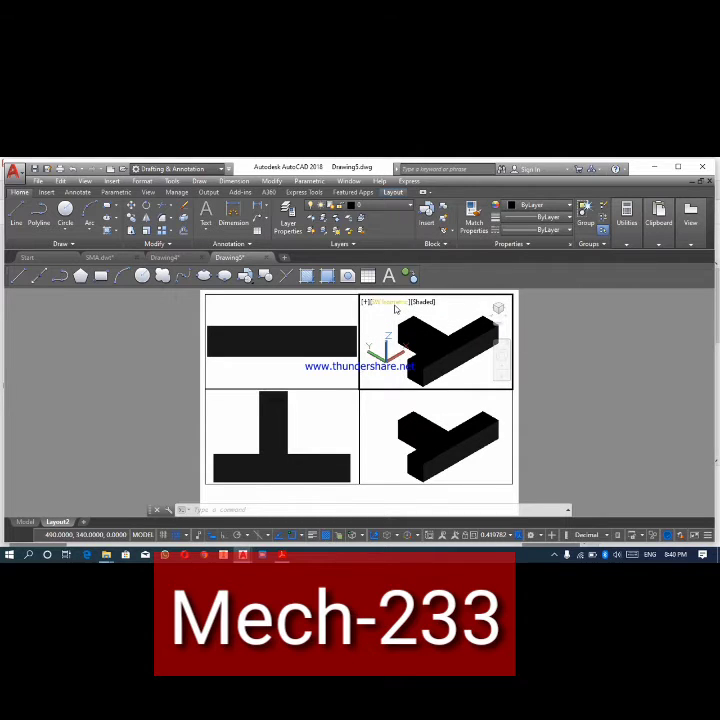
{"action": "left_click", "coordinate": [395, 301]}
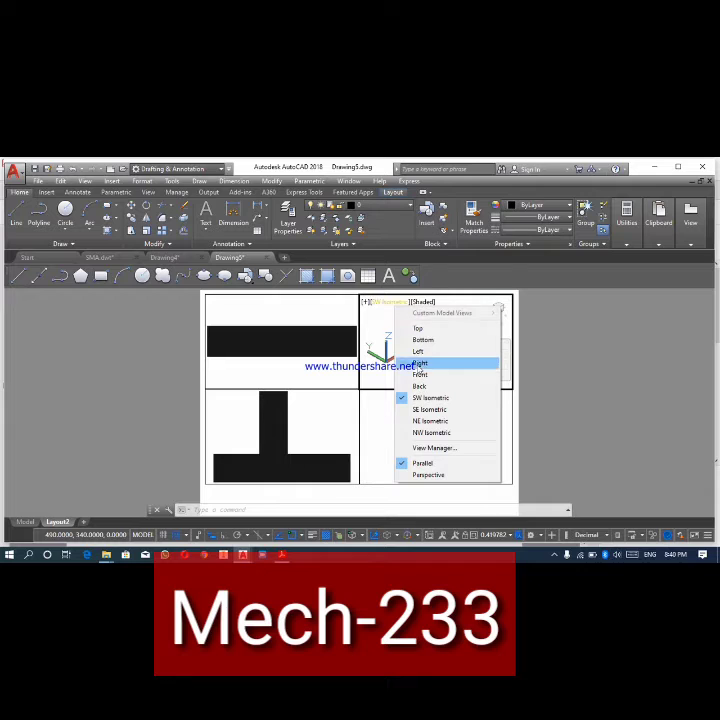
{"action": "left_click", "coordinate": [420, 363]}
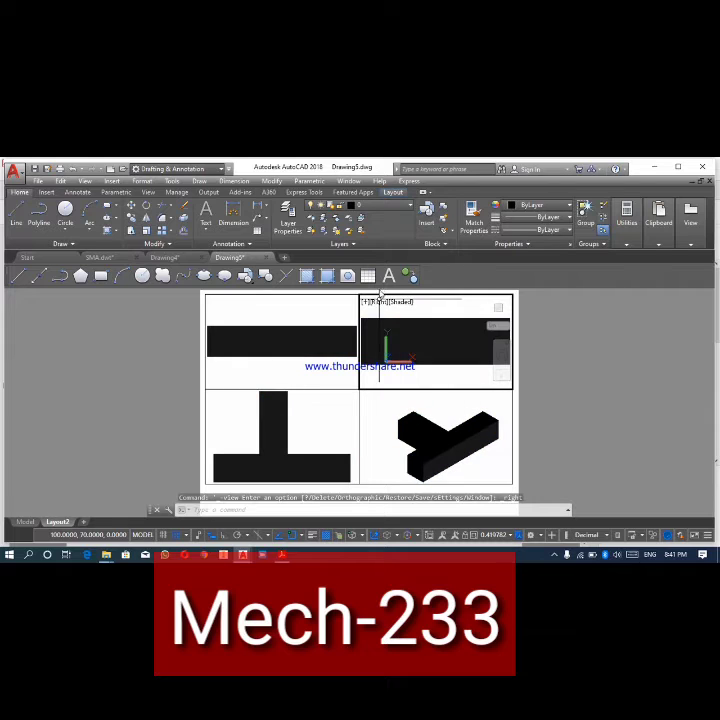
{"action": "left_click", "coordinate": [378, 302]}
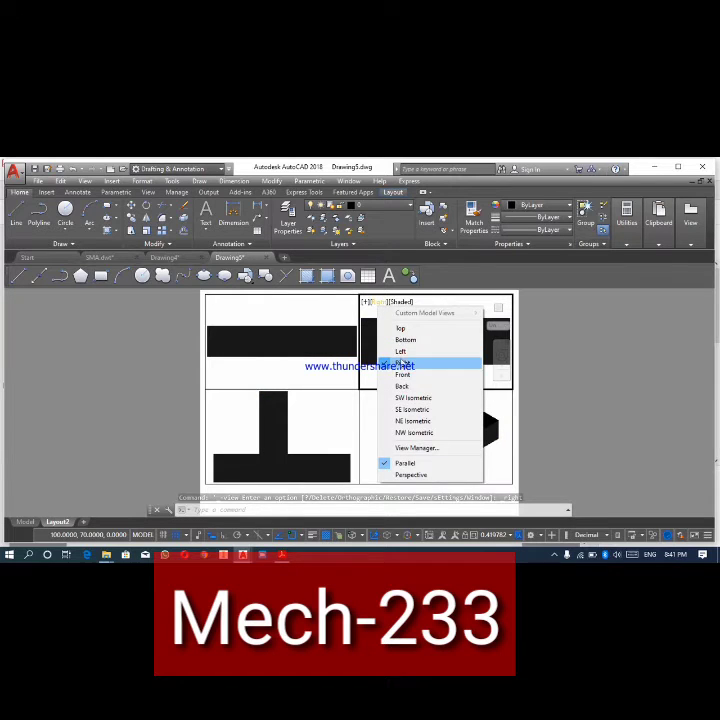
{"action": "left_click", "coordinate": [401, 351]}
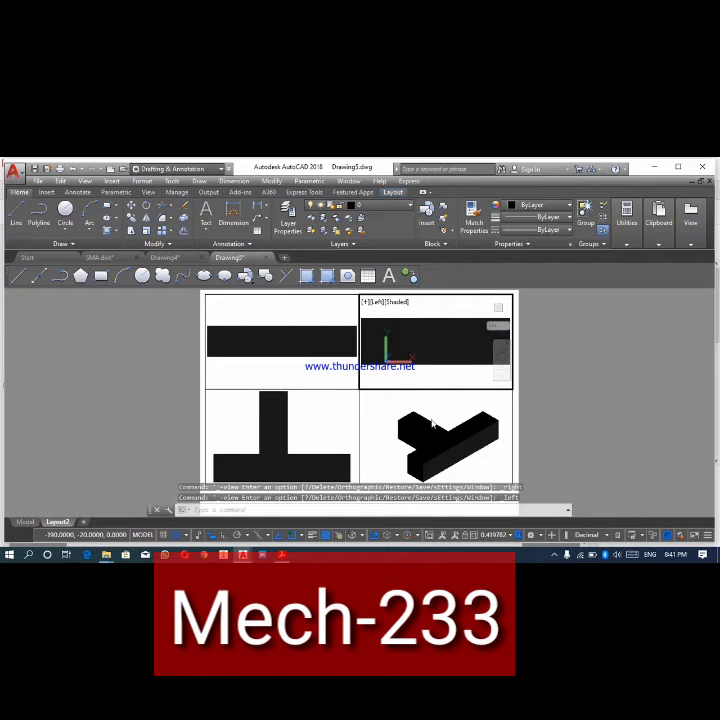
{"action": "left_click", "coordinate": [431, 411]}
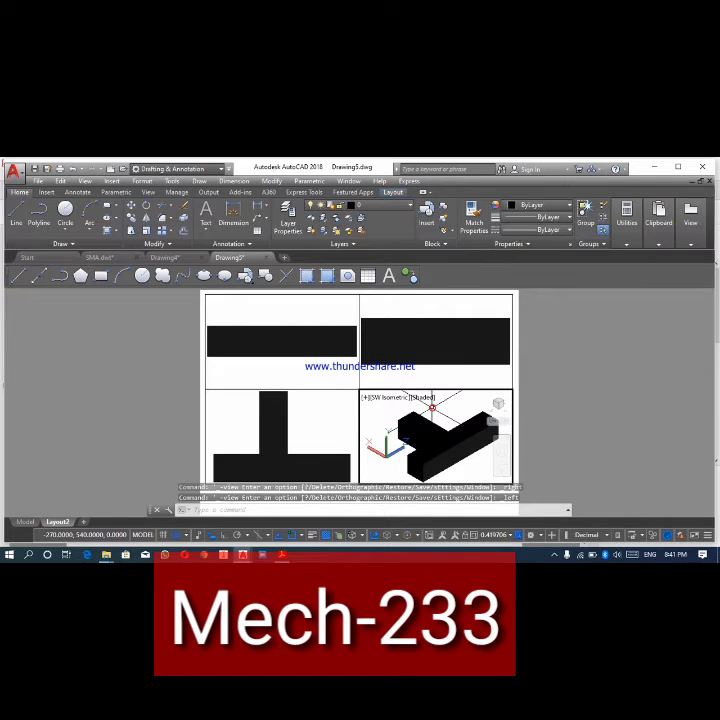
{"action": "key", "text": "Escape"}
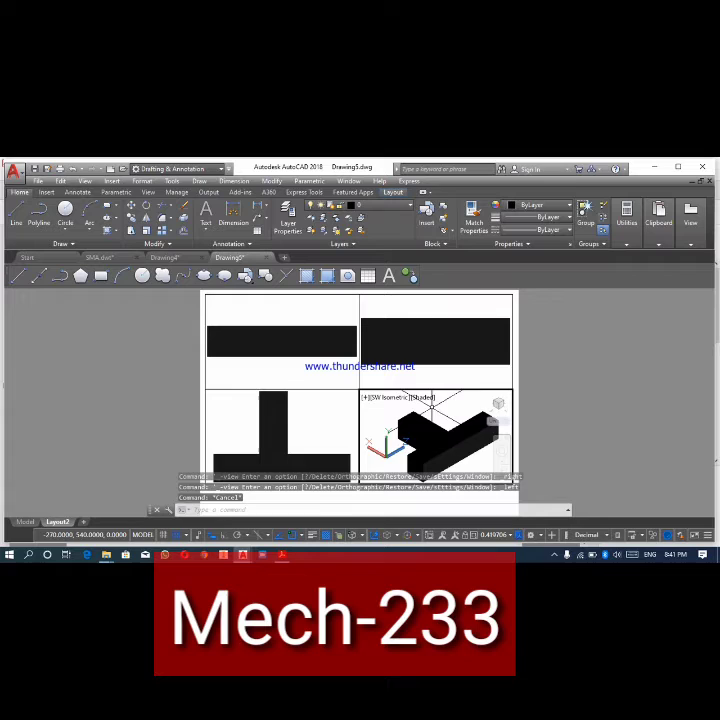
{"action": "double_click", "coordinate": [553, 398]}
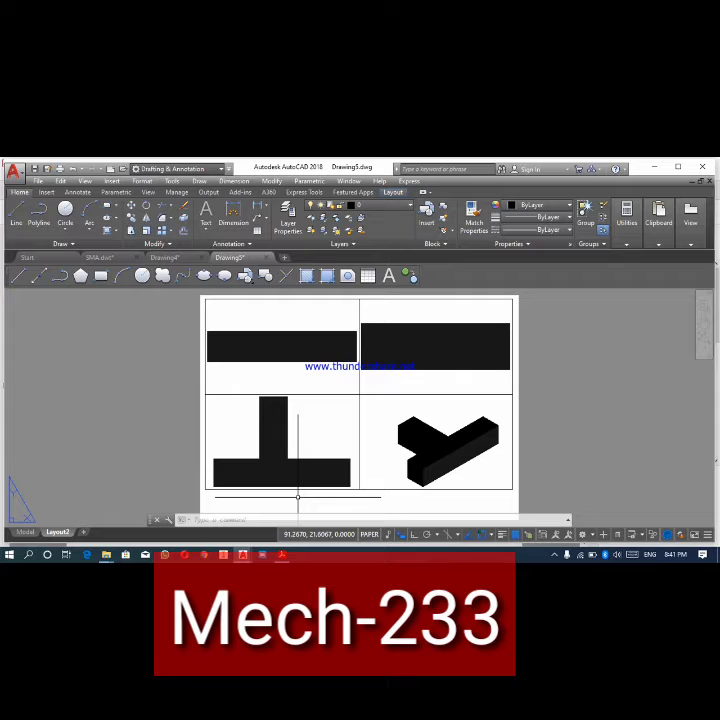
- Change the T-shaped 3D solid's color to Green in model space and return to the Layout2 sheet
{"action": "left_click", "coordinate": [25, 532]}
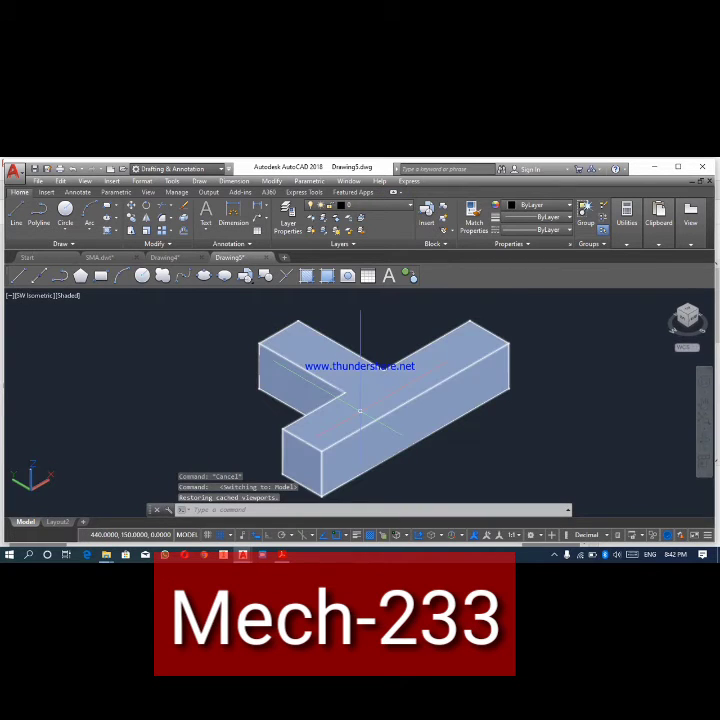
{"action": "left_click", "coordinate": [360, 410]}
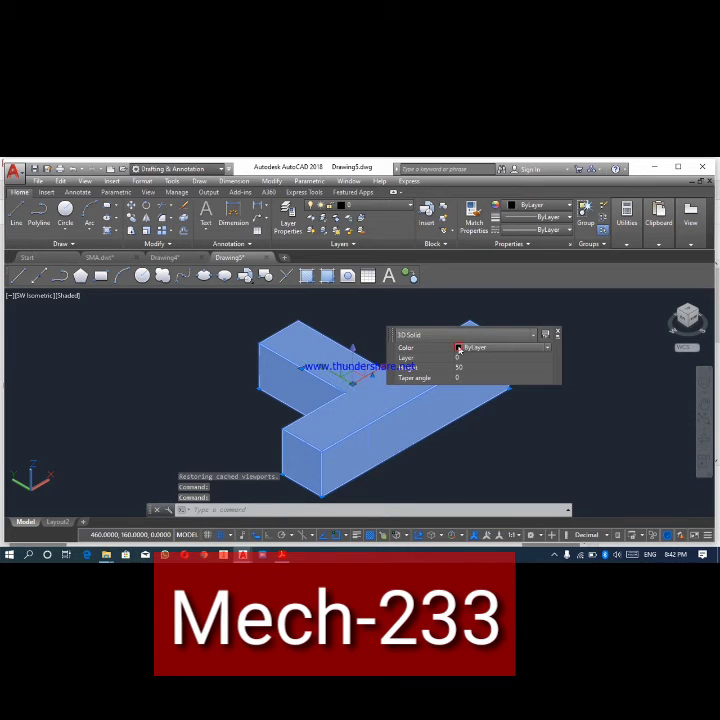
{"action": "left_click", "coordinate": [546, 348]}
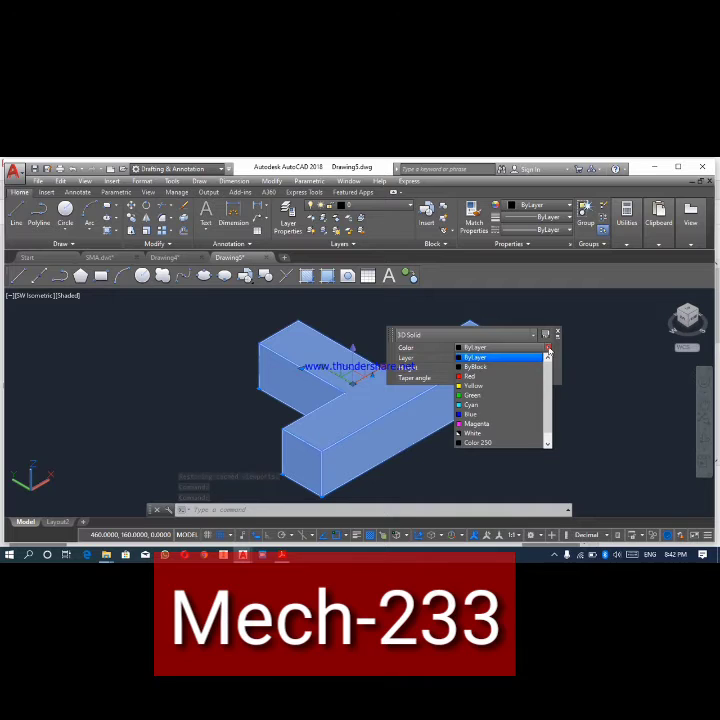
{"action": "left_click", "coordinate": [469, 396]}
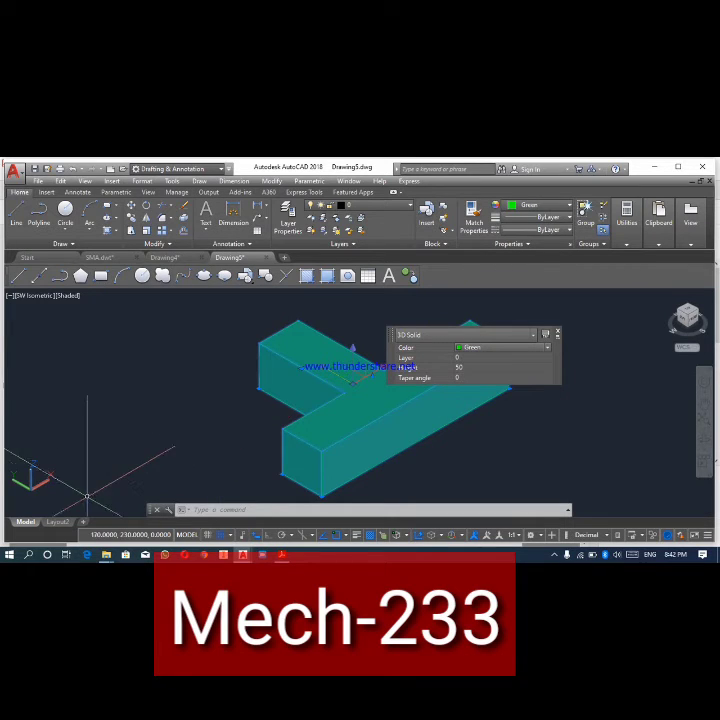
{"action": "left_click", "coordinate": [59, 522]}
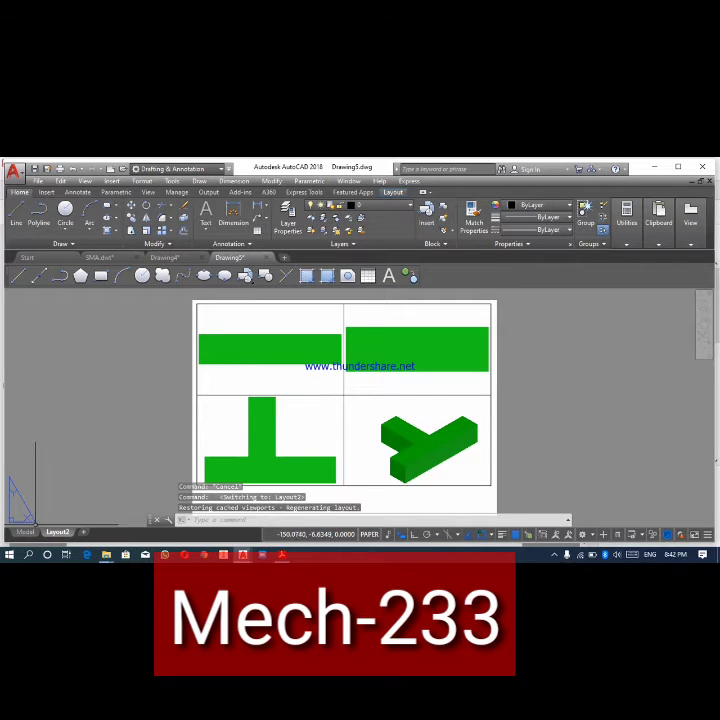
- Change the T-shaped 3D solid's color to Red in model space
{"action": "left_click", "coordinate": [25, 522]}
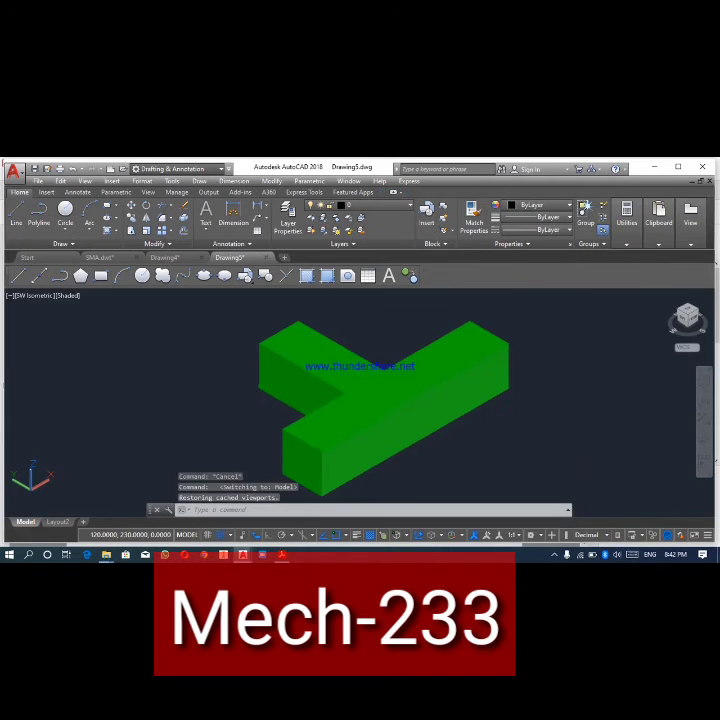
{"action": "left_click", "coordinate": [377, 400]}
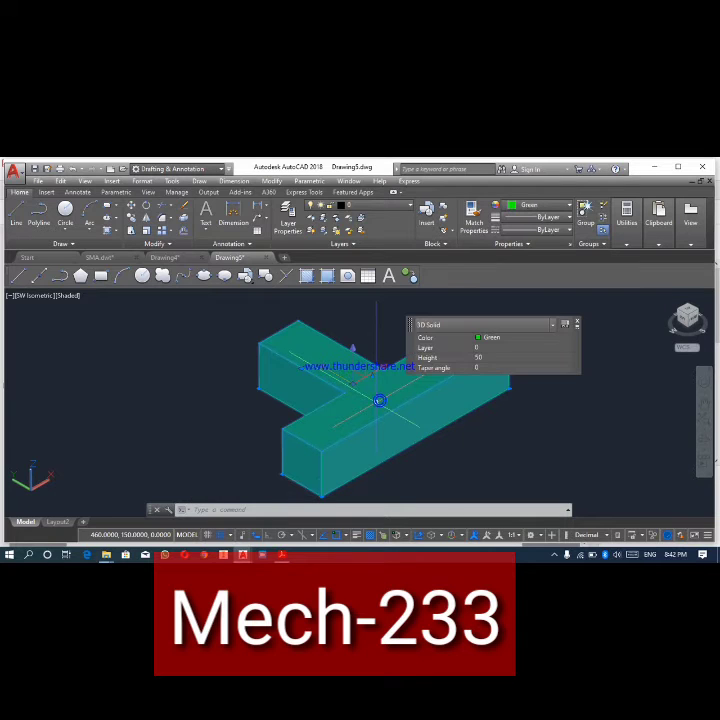
{"action": "left_click", "coordinate": [479, 340]}
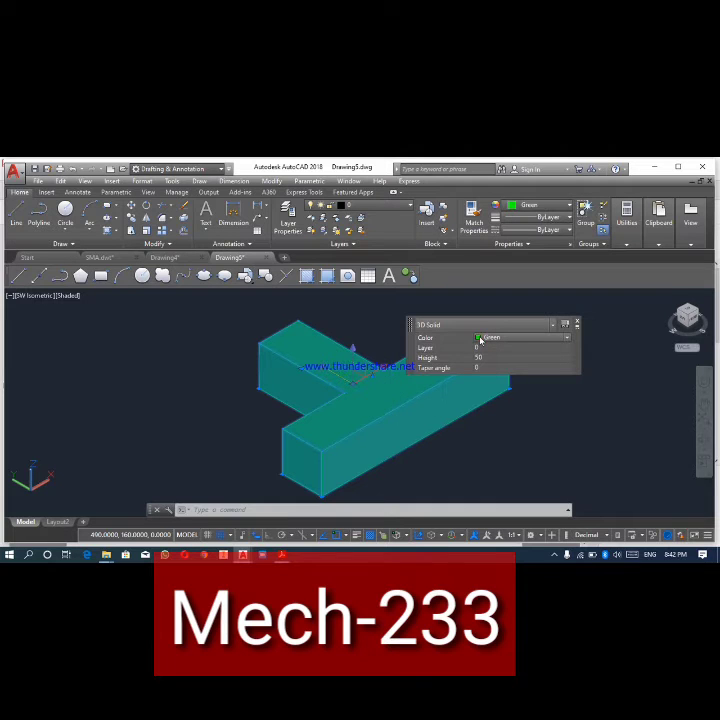
{"action": "left_click", "coordinate": [569, 341]}
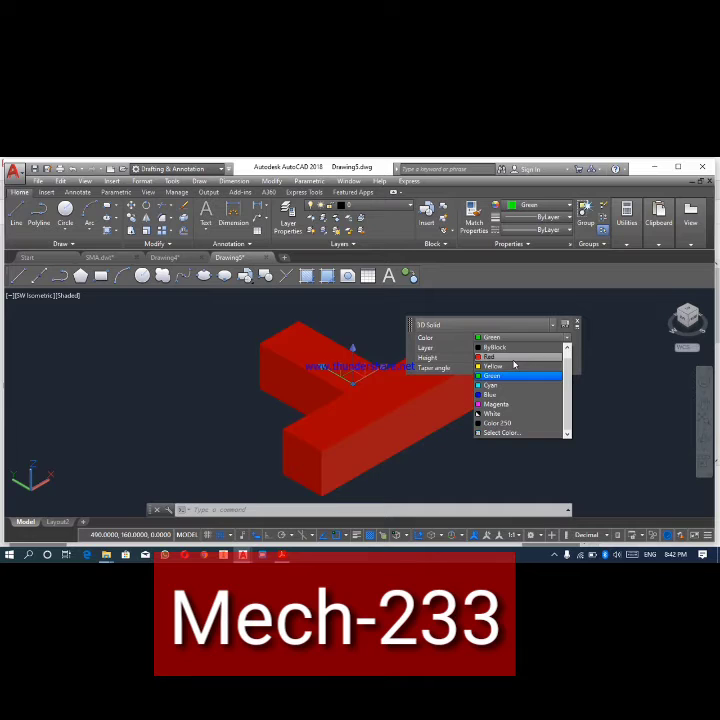
{"action": "left_click", "coordinate": [514, 362]}
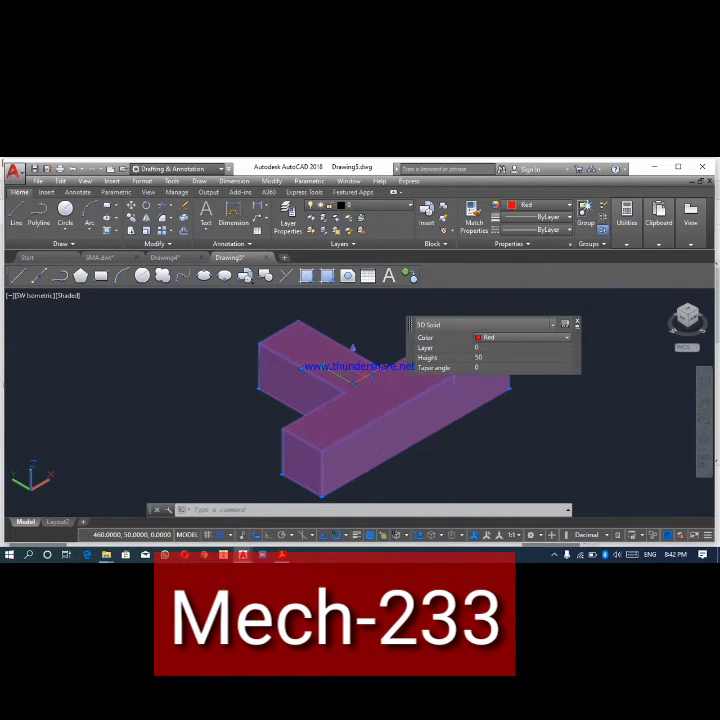
{"action": "left_click", "coordinate": [455, 447]}
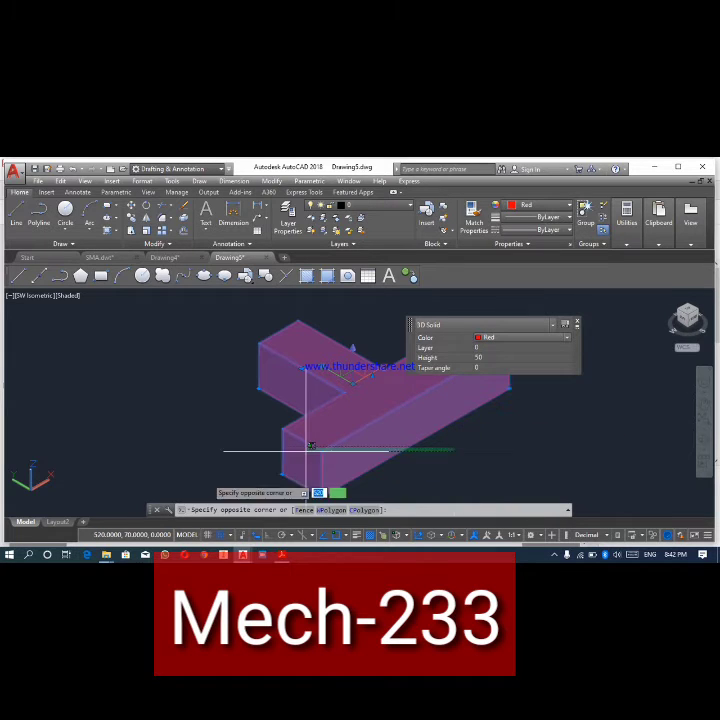
{"action": "key", "text": "Escape"}
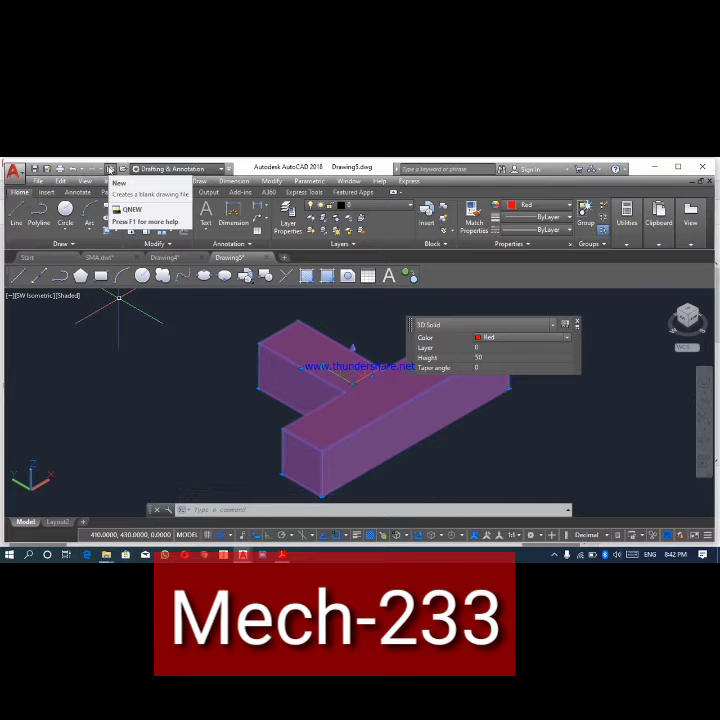
- In a new blank drawing, draw a 290 by 30 rectangle from 270,210 to 560,180 with grid snap turned on
{"action": "left_click", "coordinate": [110, 168]}
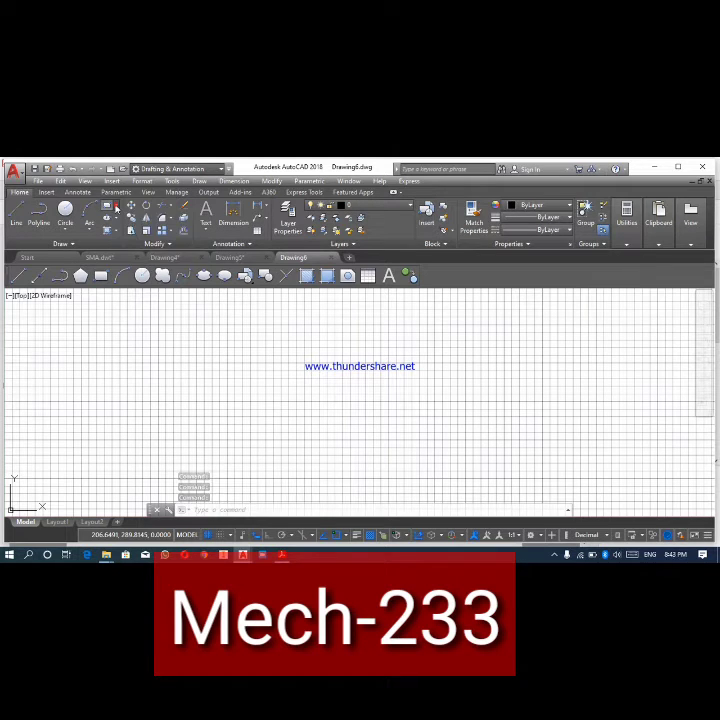
{"action": "left_click", "coordinate": [115, 207]}
{"action": "left_click", "coordinate": [123, 226]}
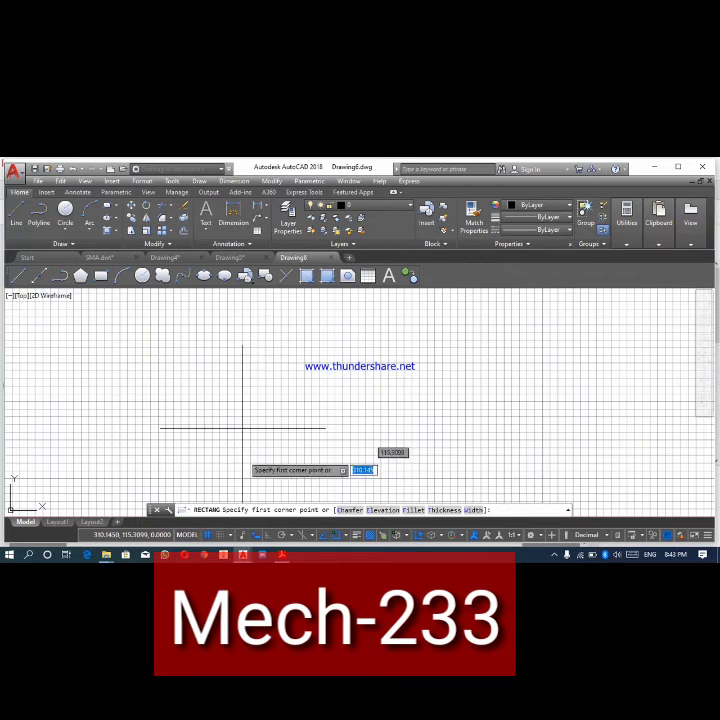
{"action": "left_click", "coordinate": [219, 537]}
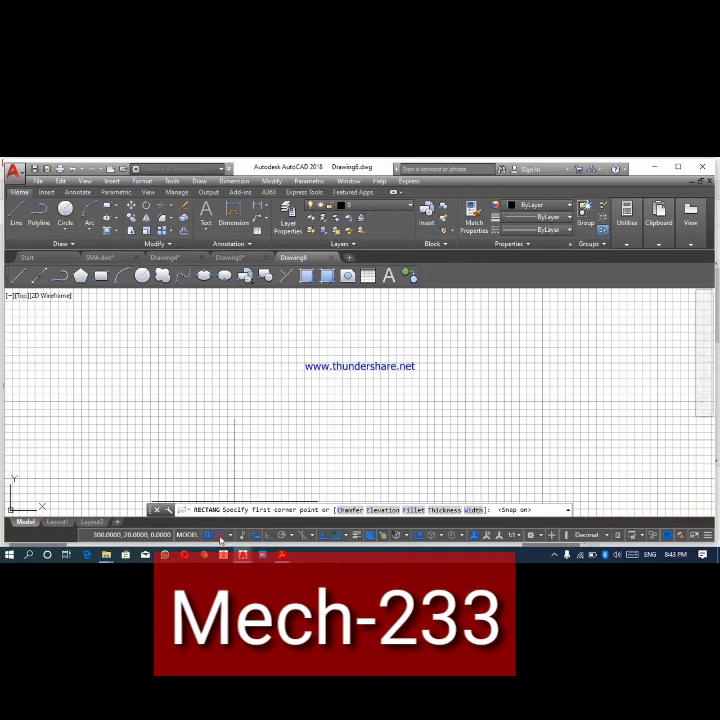
{"action": "left_click", "coordinate": [212, 355]}
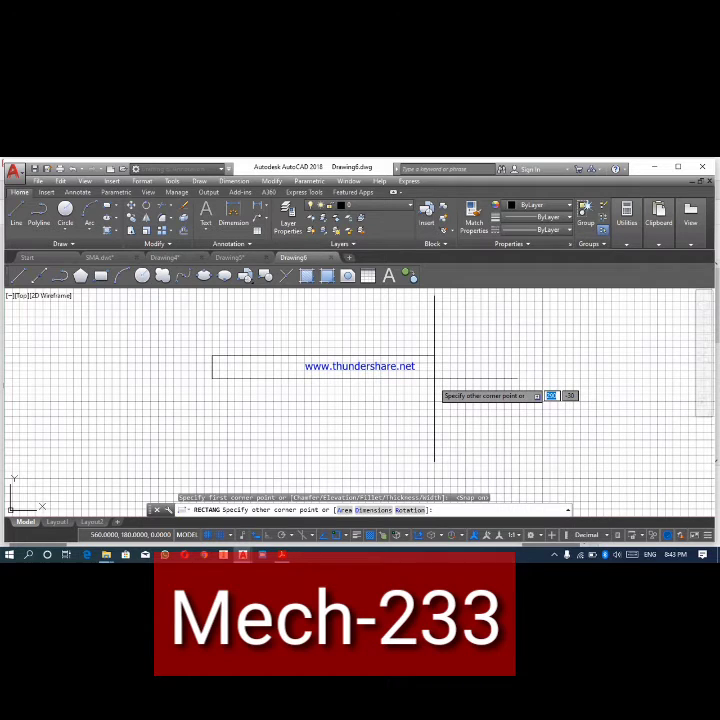
{"action": "left_click", "coordinate": [434, 378]}
{"action": "right_click", "coordinate": [434, 378]}
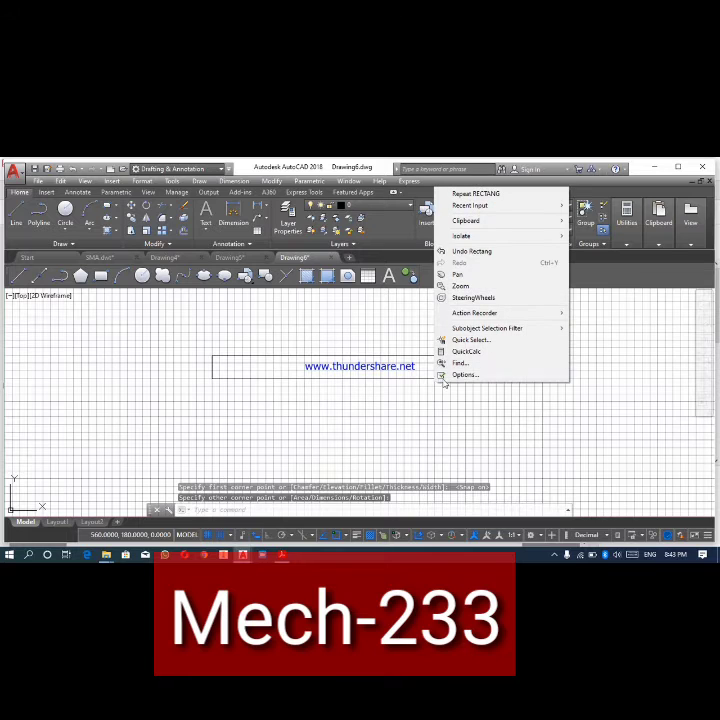
{"action": "left_click", "coordinate": [336, 333]}
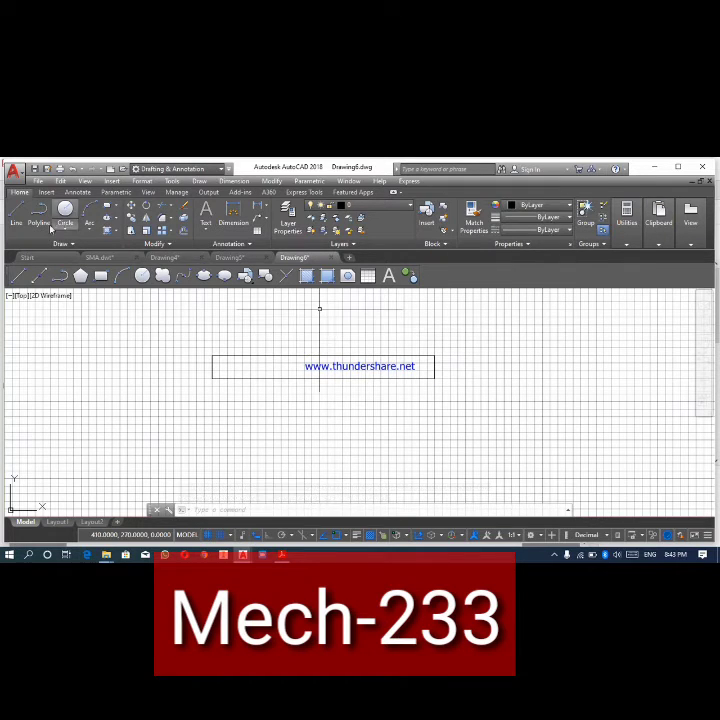
- Draw a vertical line over the rectangle's left edge, from its upper-left corner to its lower-left corner
{"action": "left_click", "coordinate": [17, 219]}
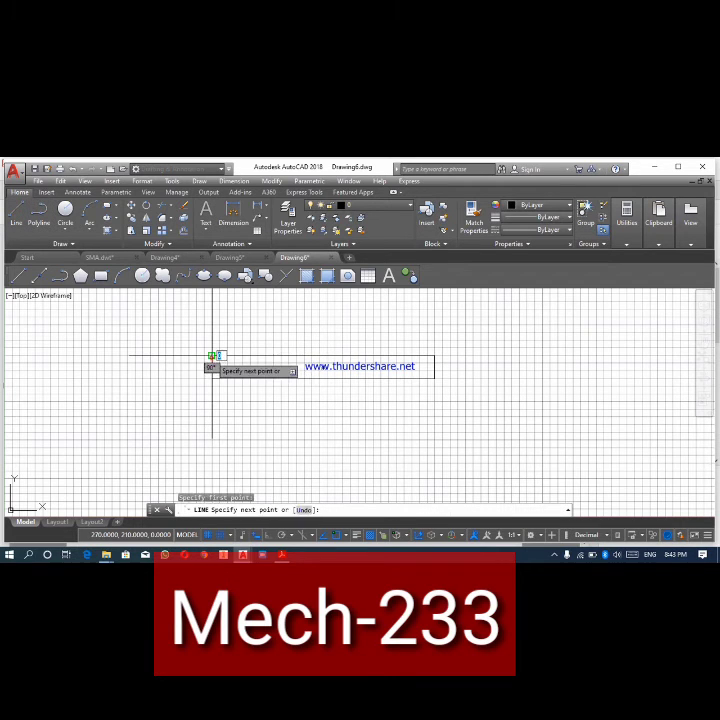
{"action": "left_click", "coordinate": [211, 355]}
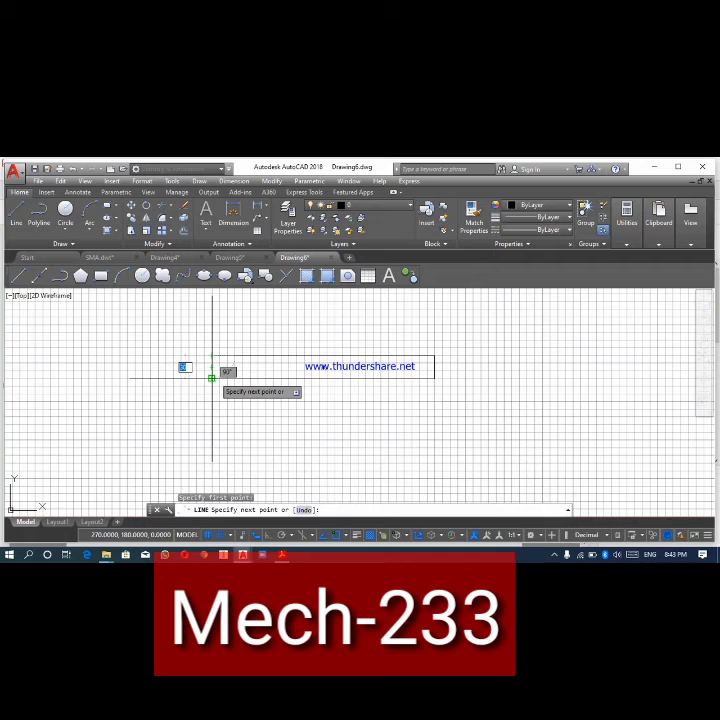
{"action": "left_click", "coordinate": [211, 378]}
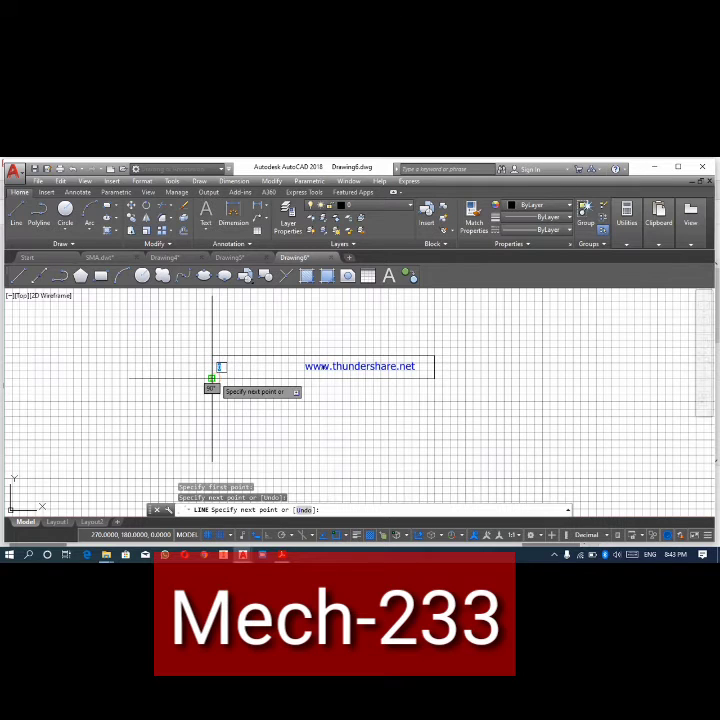
{"action": "right_click", "coordinate": [211, 378]}
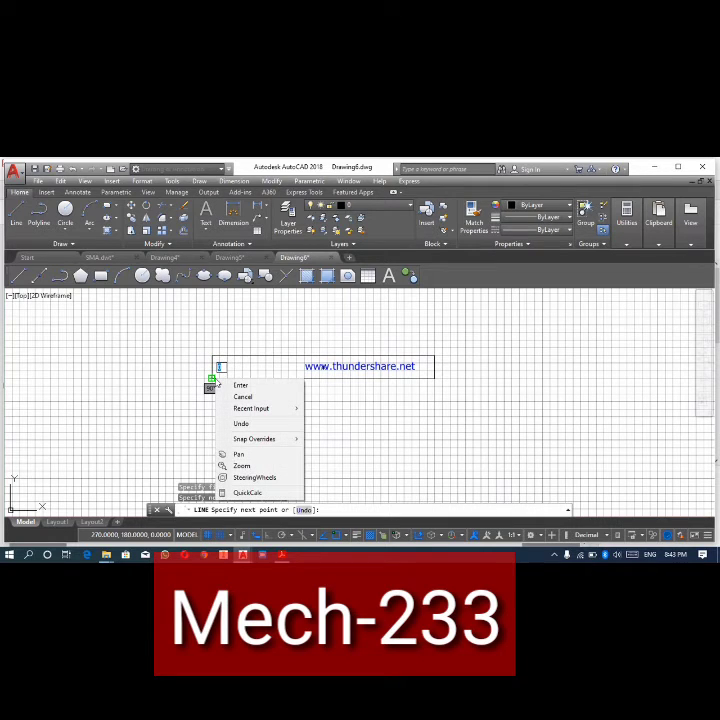
{"action": "left_click", "coordinate": [240, 385]}
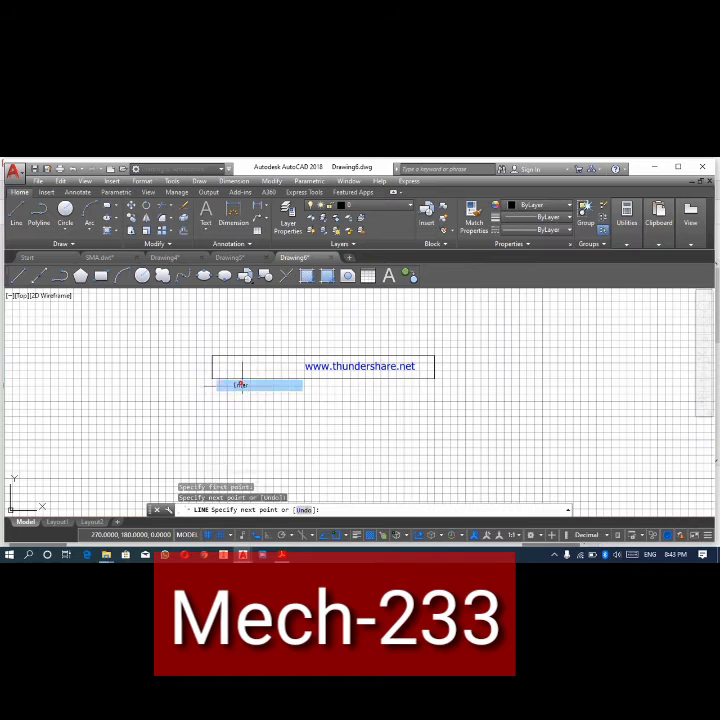
- Offset the left-edge line 55 units to the right four times in succession, turning grid snap off, to divide the rectangle into columns
{"action": "left_click", "coordinate": [182, 232]}
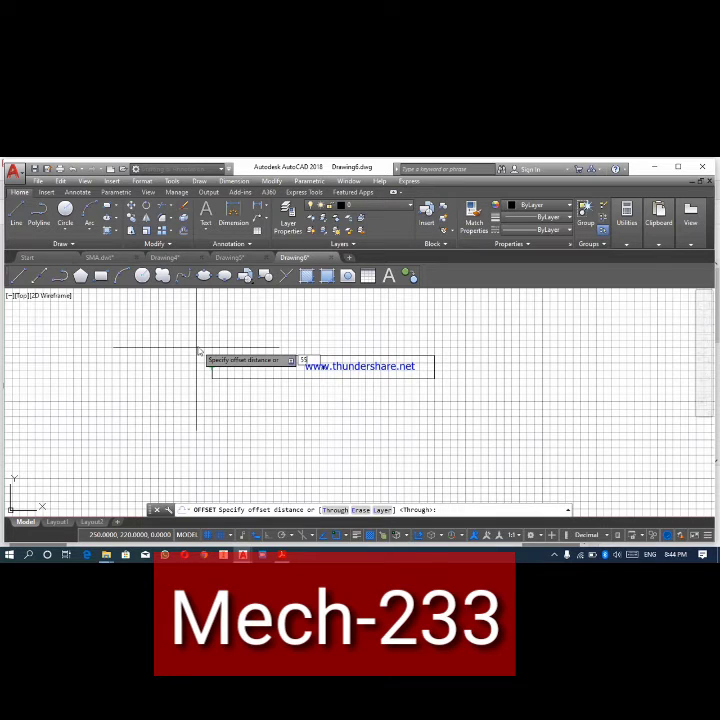
{"action": "key", "text": "Return"}
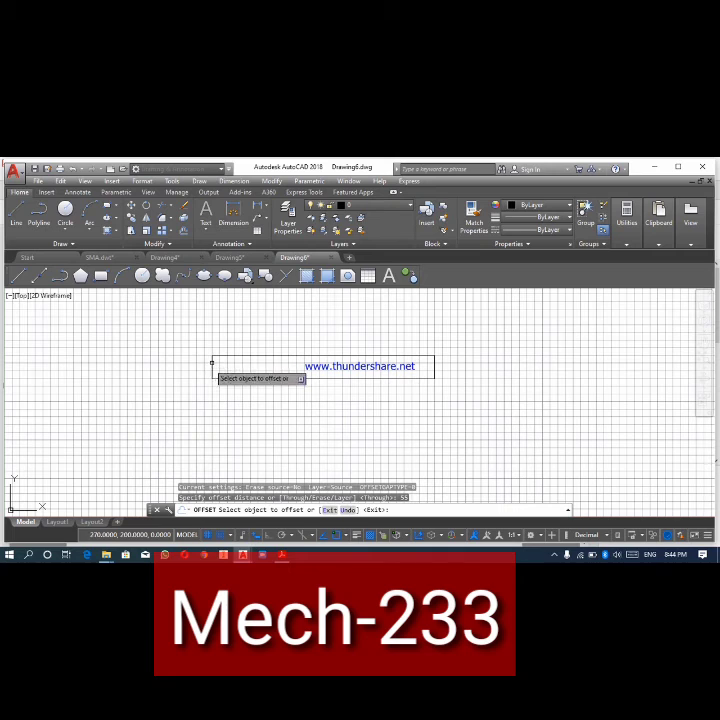
{"action": "left_click", "coordinate": [212, 364]}
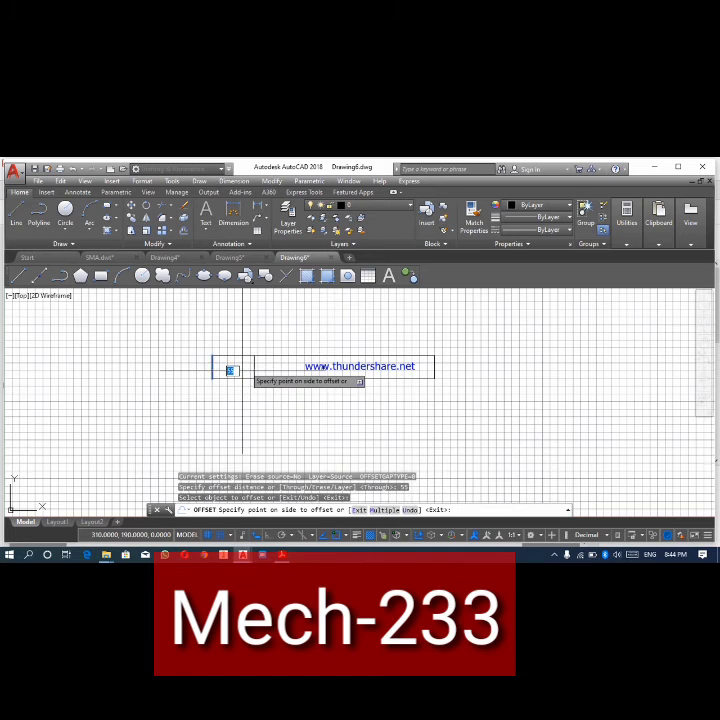
{"action": "left_click", "coordinate": [231, 370]}
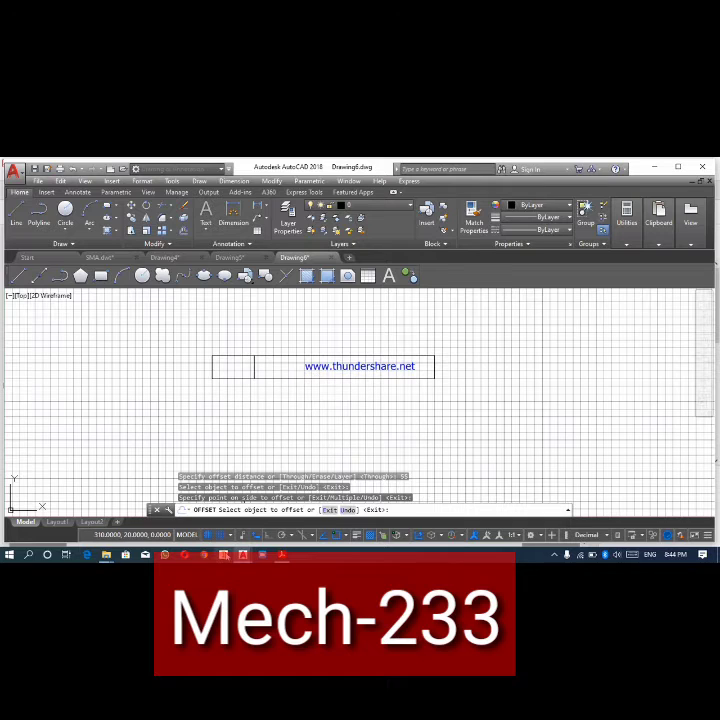
{"action": "left_click", "coordinate": [222, 539]}
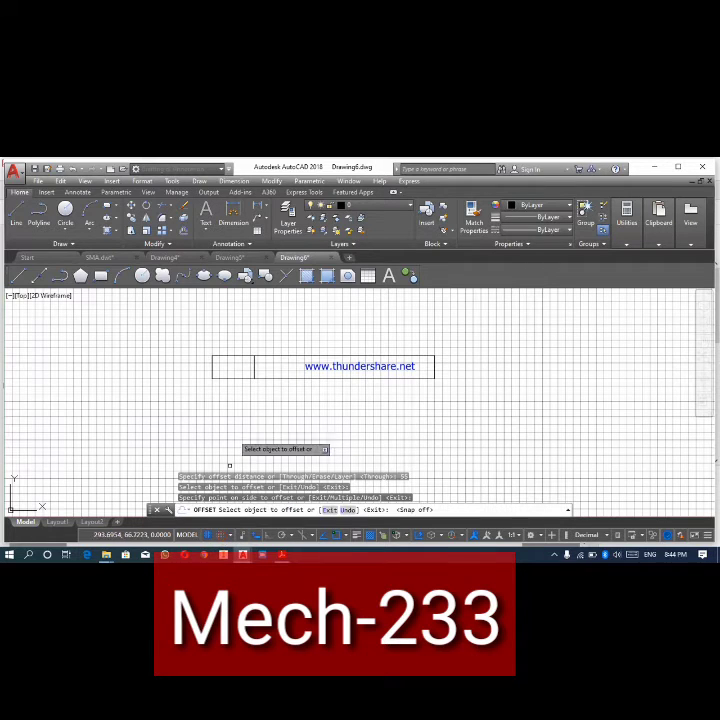
{"action": "left_click", "coordinate": [253, 365]}
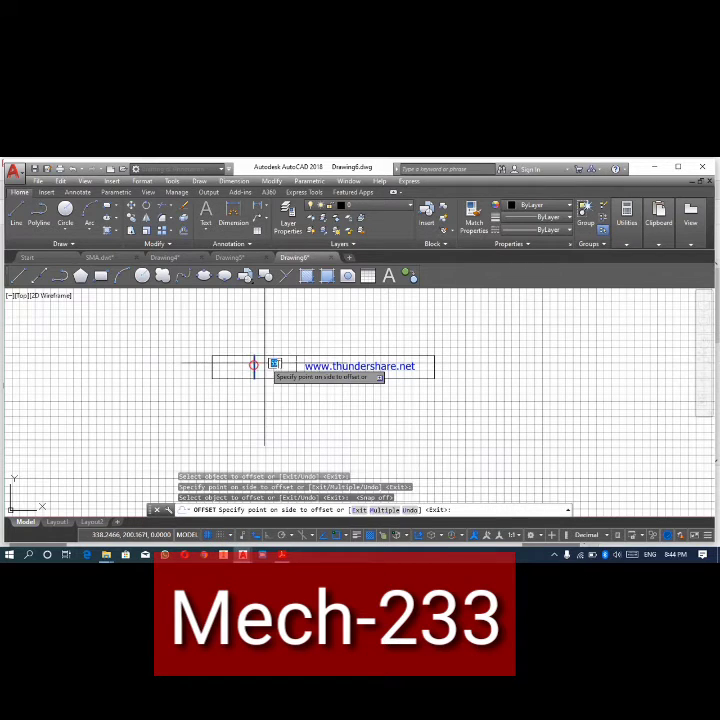
{"action": "left_click", "coordinate": [282, 358]}
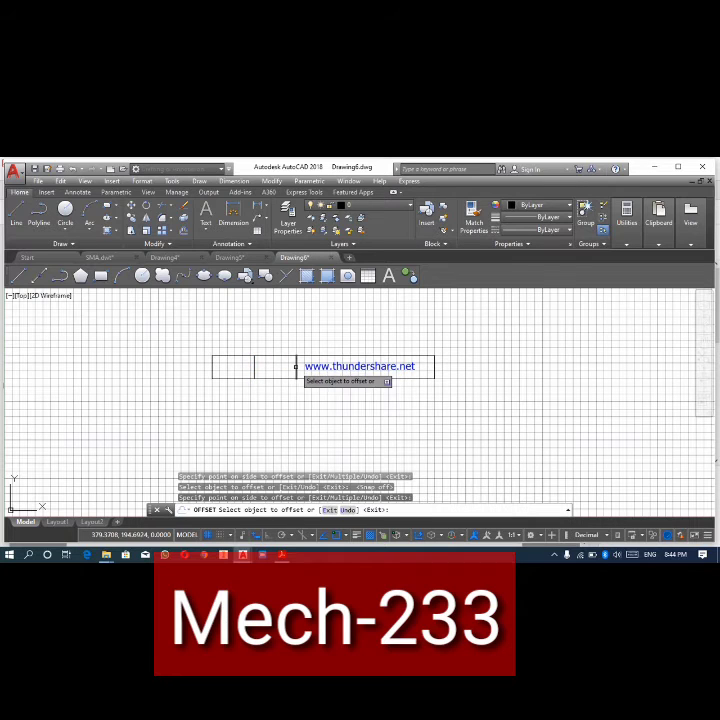
{"action": "left_click", "coordinate": [296, 366]}
{"action": "left_click", "coordinate": [318, 366]}
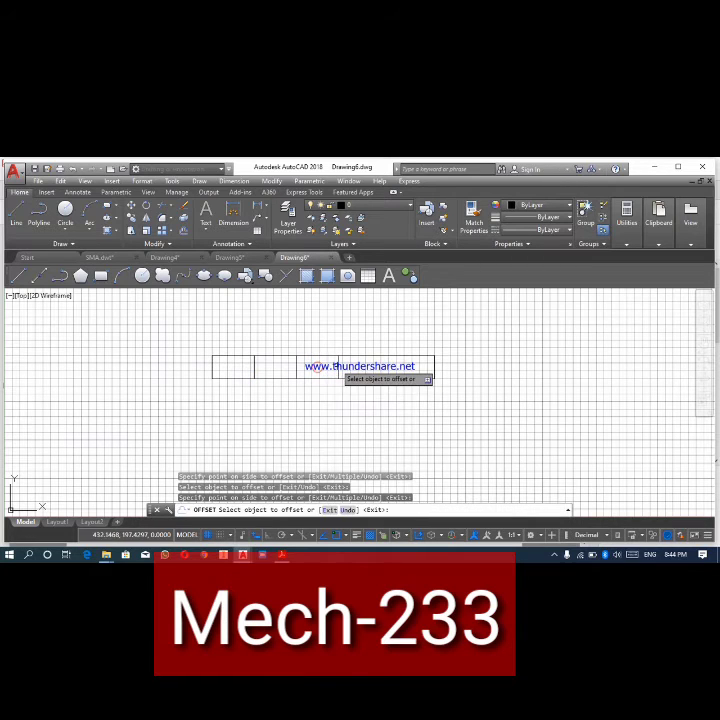
{"action": "left_click", "coordinate": [338, 365]}
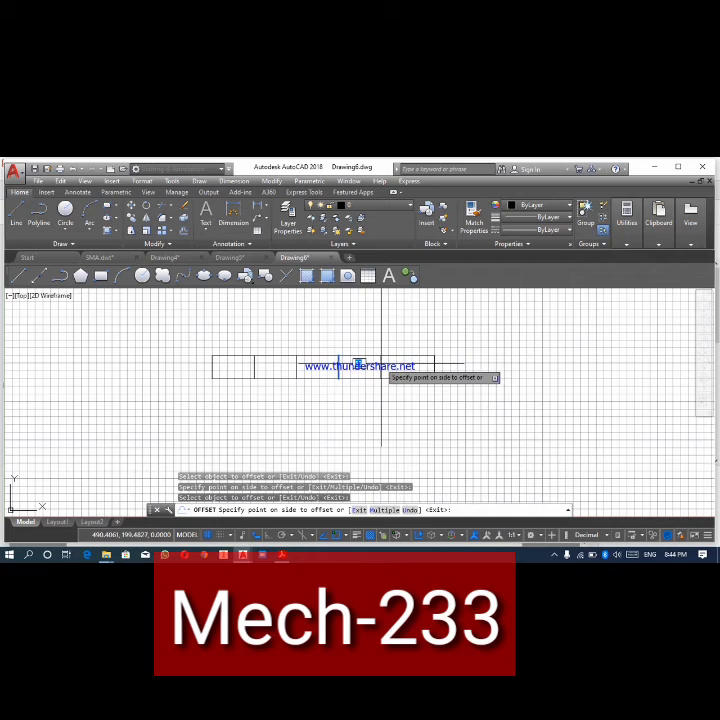
{"action": "left_click", "coordinate": [368, 366]}
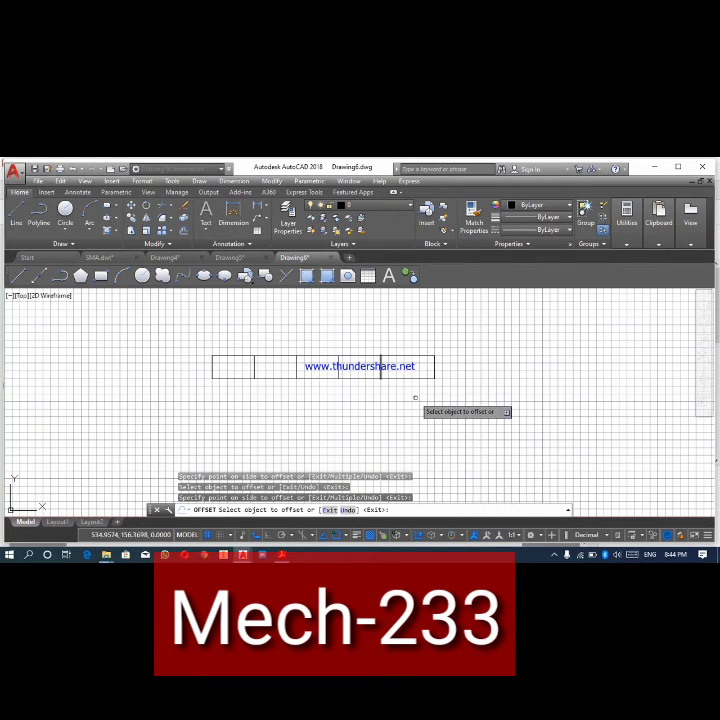
{"action": "key", "text": "Escape"}
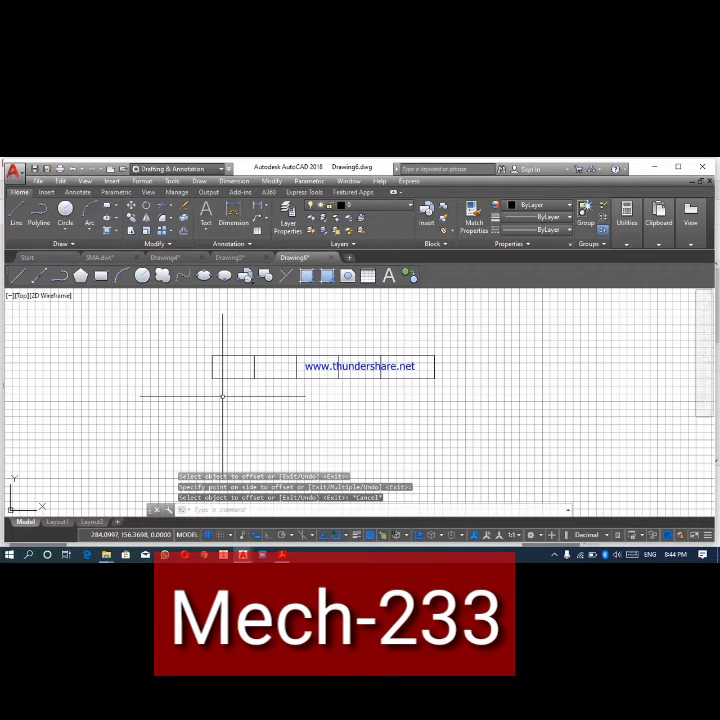
- Draw a horizontal line over the rectangle's bottom edge, from its lower-left corner to its lower-right corner
{"action": "left_click", "coordinate": [16, 209]}
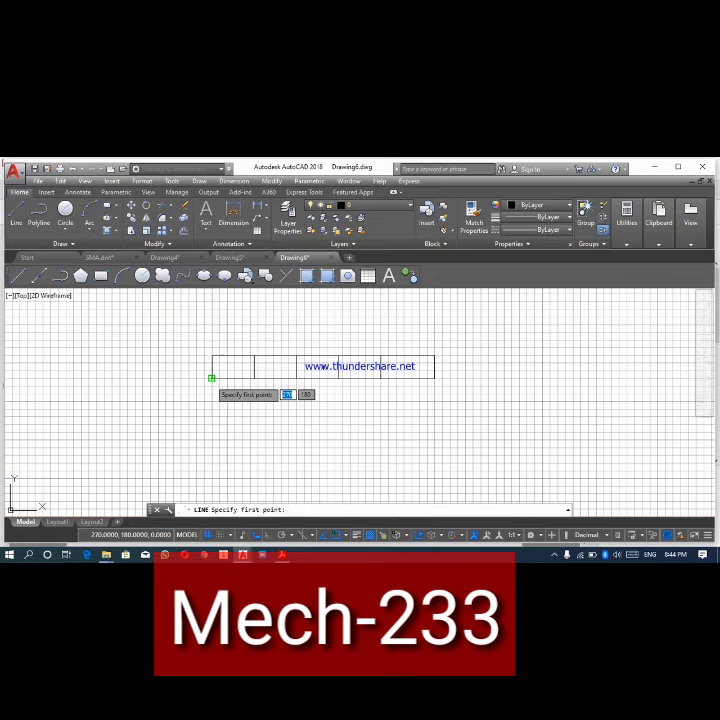
{"action": "left_click", "coordinate": [211, 378]}
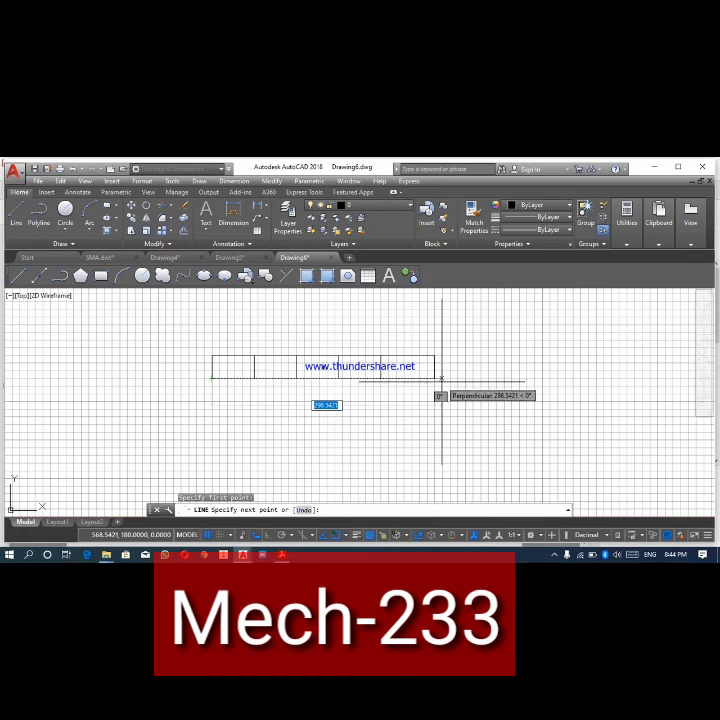
{"action": "left_click", "coordinate": [434, 378]}
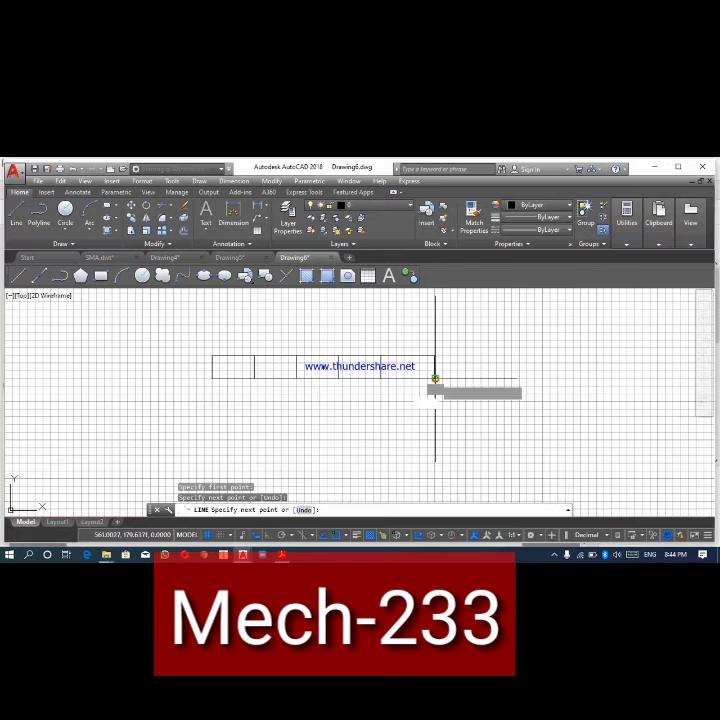
{"action": "right_click", "coordinate": [436, 381]}
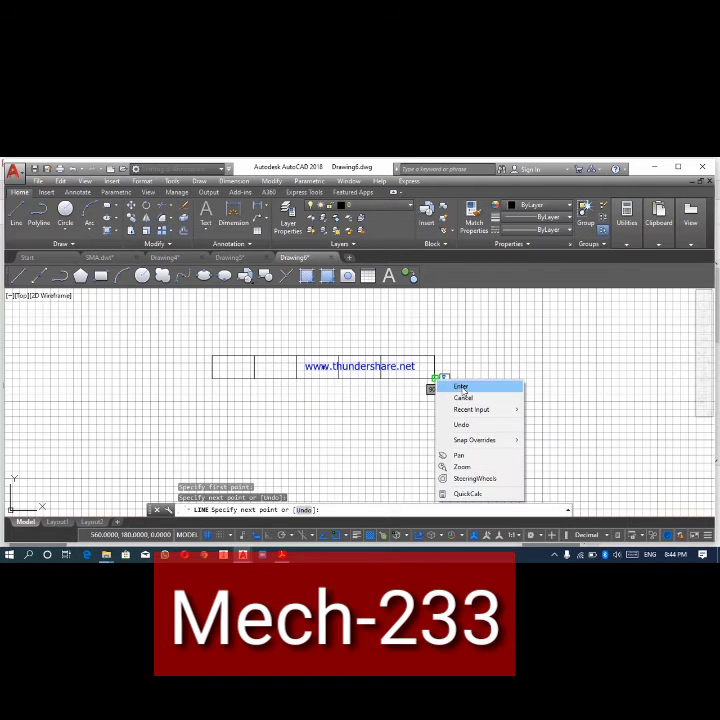
{"action": "left_click", "coordinate": [460, 386]}
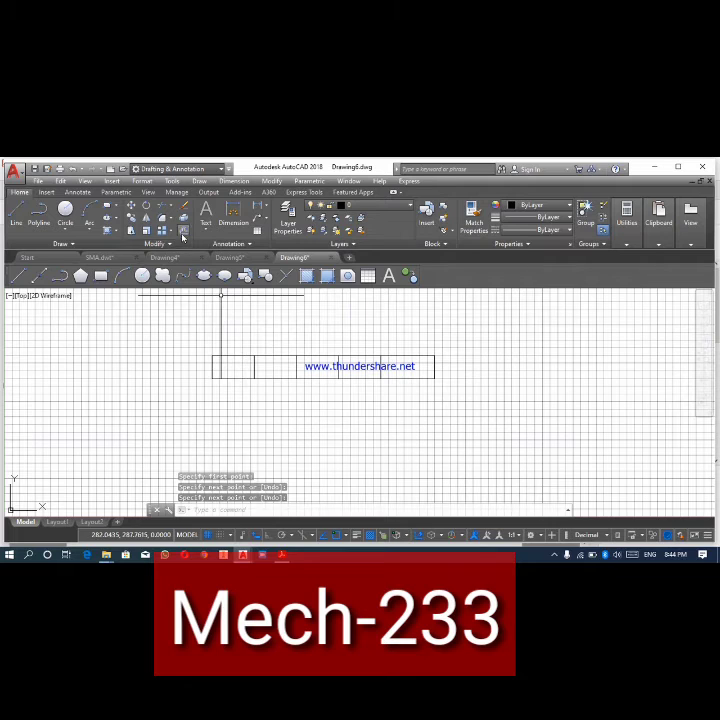
- Offset the horizontal line on the rectangle's bottom edge 15 units upward to split the table into two rows
{"action": "left_click", "coordinate": [183, 231]}
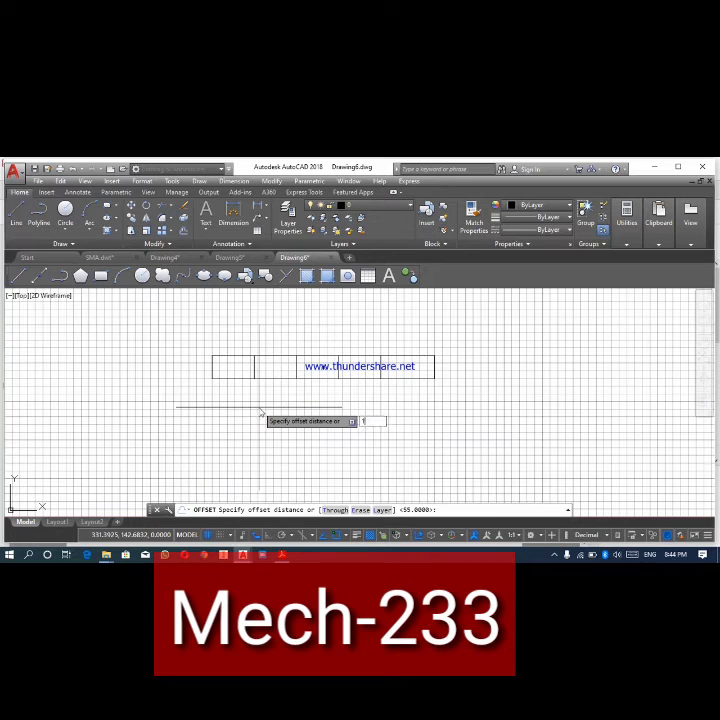
{"action": "type", "text": "15"}
{"action": "key", "text": "Return"}
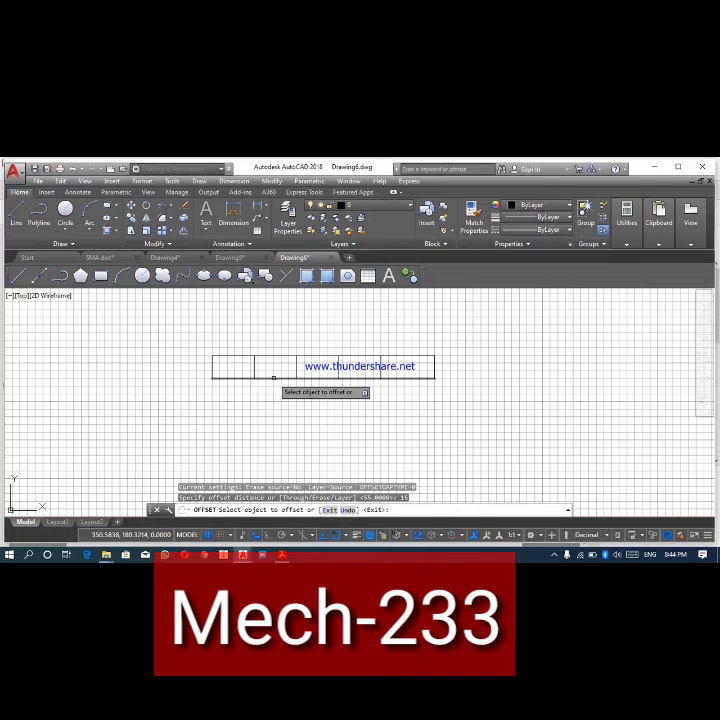
{"action": "left_click", "coordinate": [273, 378]}
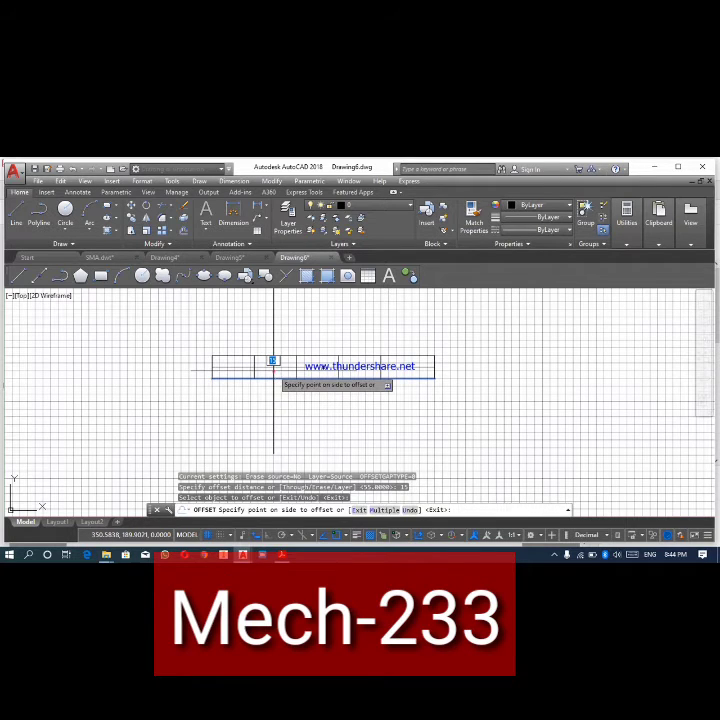
{"action": "left_click", "coordinate": [273, 362]}
{"action": "right_click", "coordinate": [273, 371]}
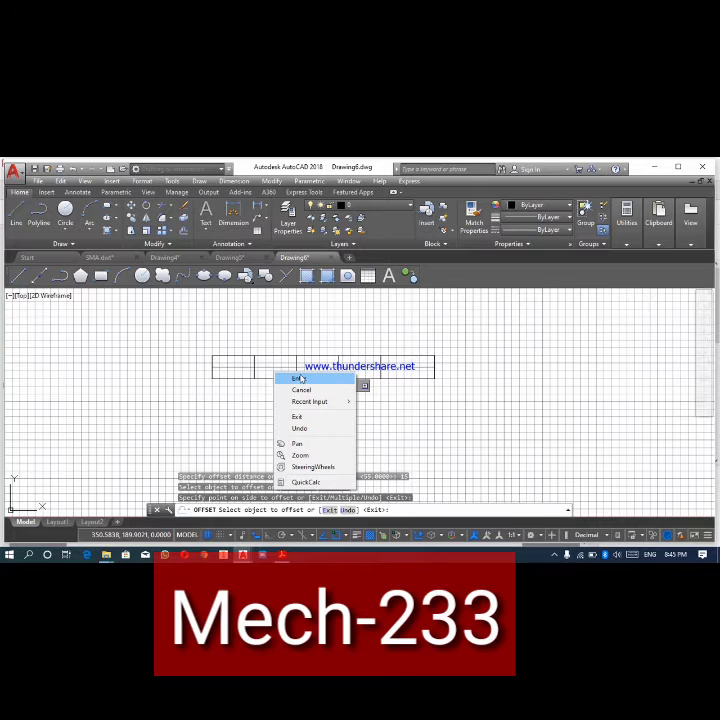
{"action": "left_click", "coordinate": [299, 379]}
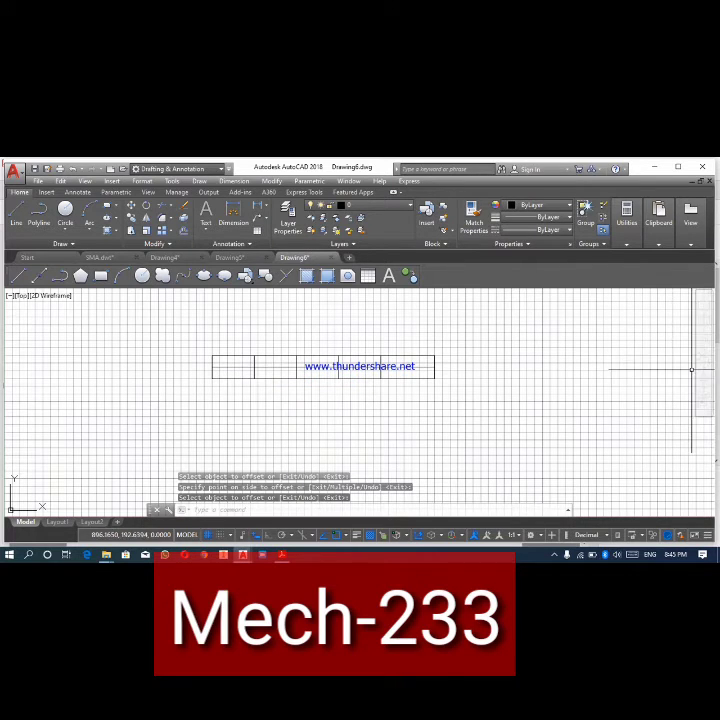
{"action": "left_click", "coordinate": [708, 358]}
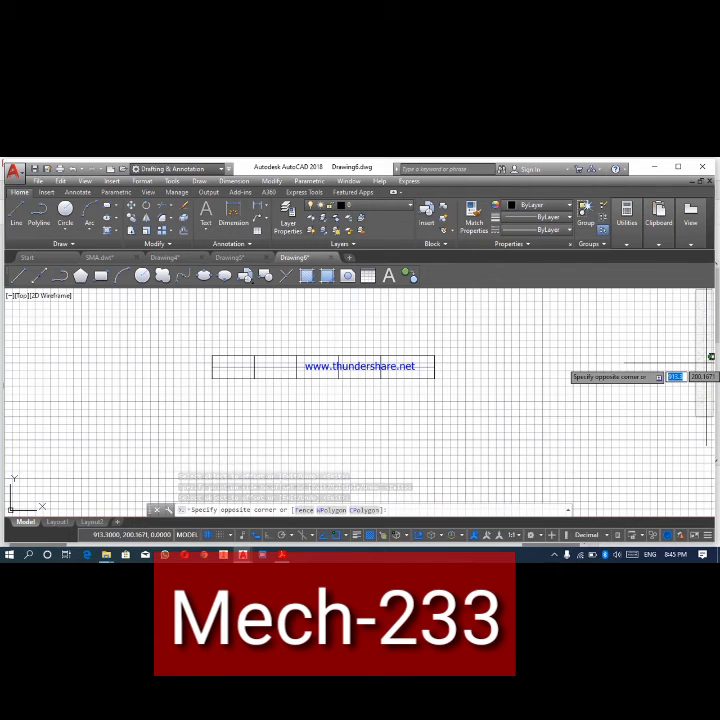
{"action": "key", "text": "Escape"}
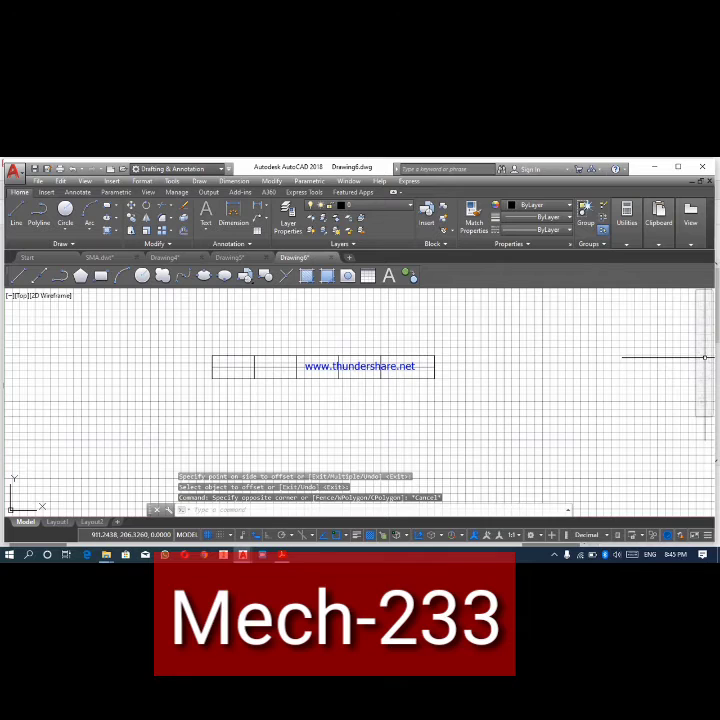
{"action": "left_click", "coordinate": [706, 356]}
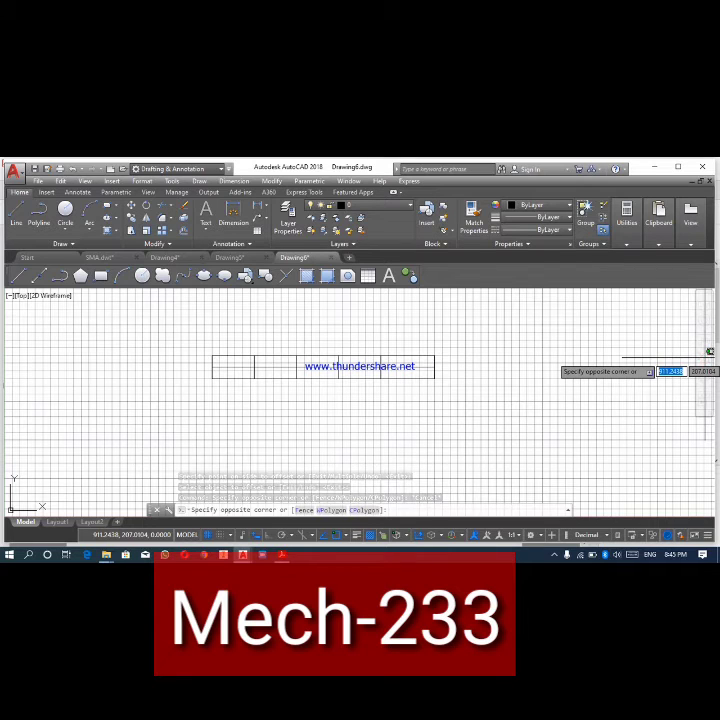
{"action": "key", "text": "Escape"}
{"action": "key", "text": "Escape"}
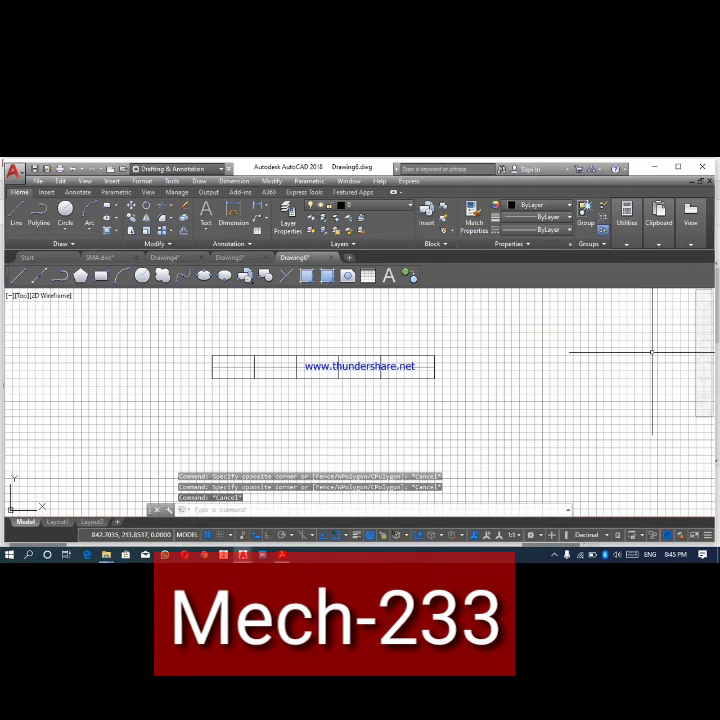
{"action": "key", "text": "Escape"}
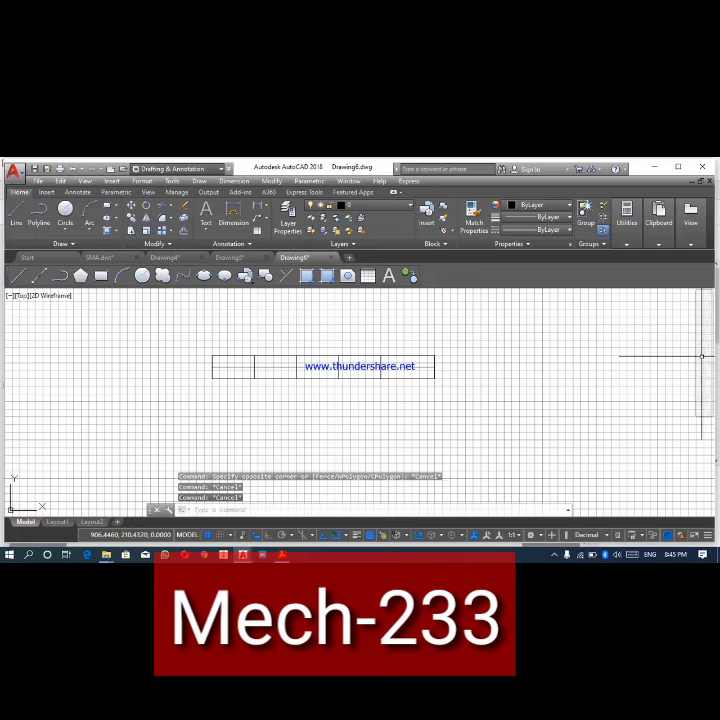
{"action": "left_click", "coordinate": [705, 357]}
{"action": "key", "text": "Escape"}
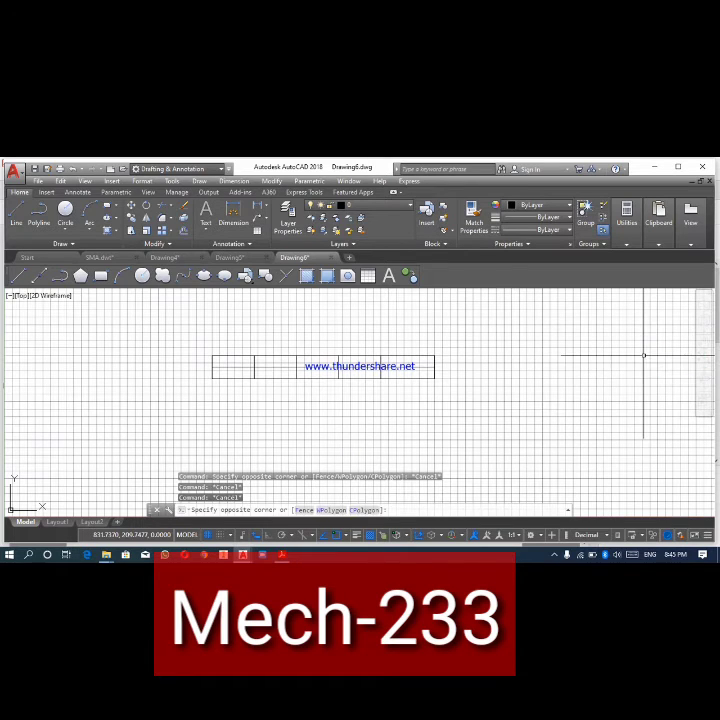
{"action": "left_click", "coordinate": [633, 352]}
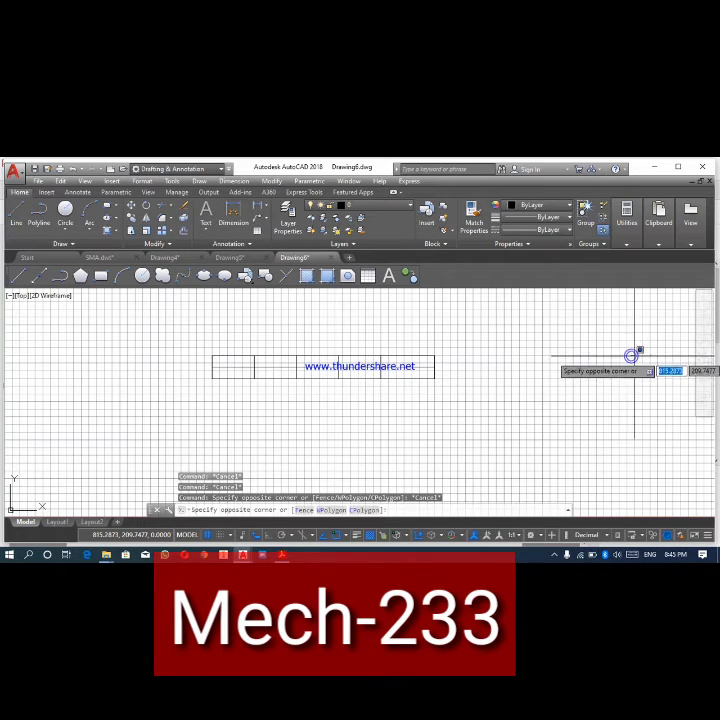
{"action": "key", "text": "Escape"}
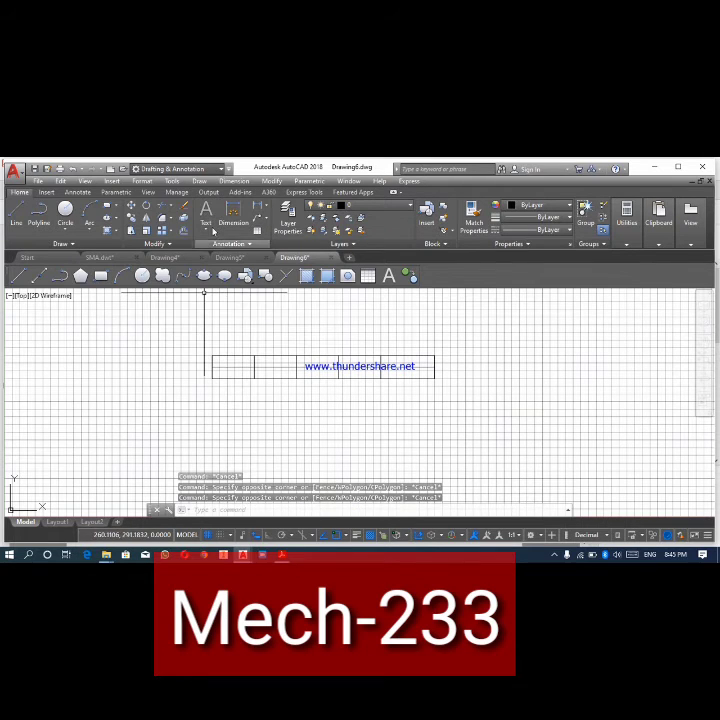
- Start a multiline text box spanning the table's upper-left cell and set its text height to 6
{"action": "left_click", "coordinate": [207, 222]}
{"action": "left_click", "coordinate": [230, 231]}
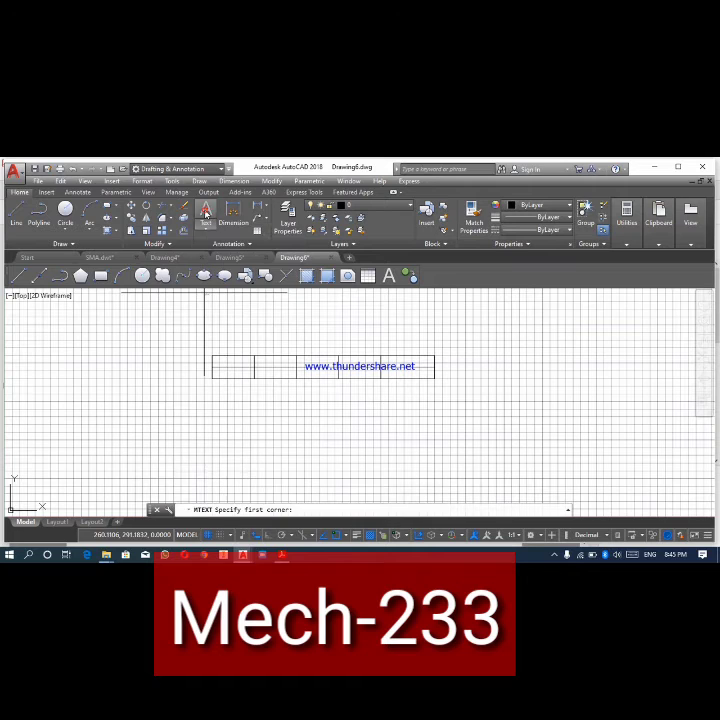
{"action": "left_click", "coordinate": [212, 356]}
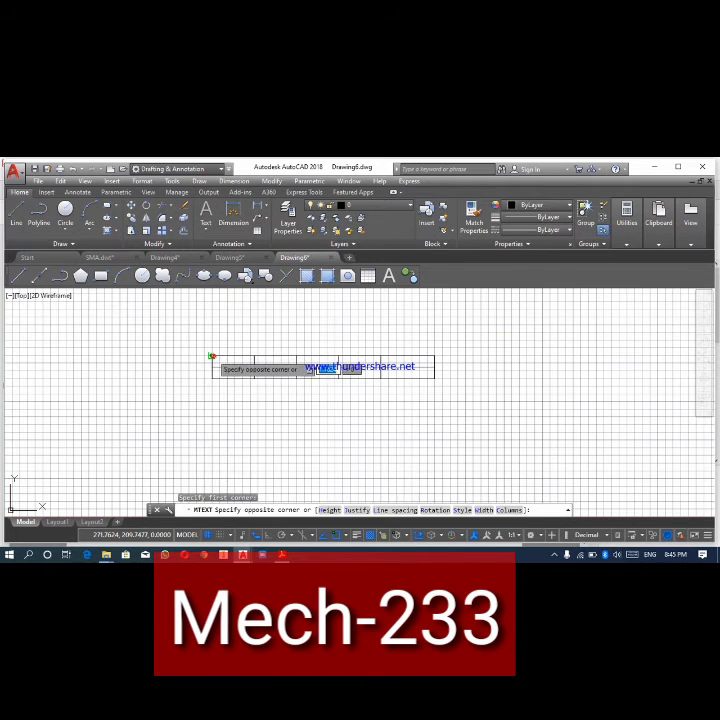
{"action": "left_click", "coordinate": [254, 367]}
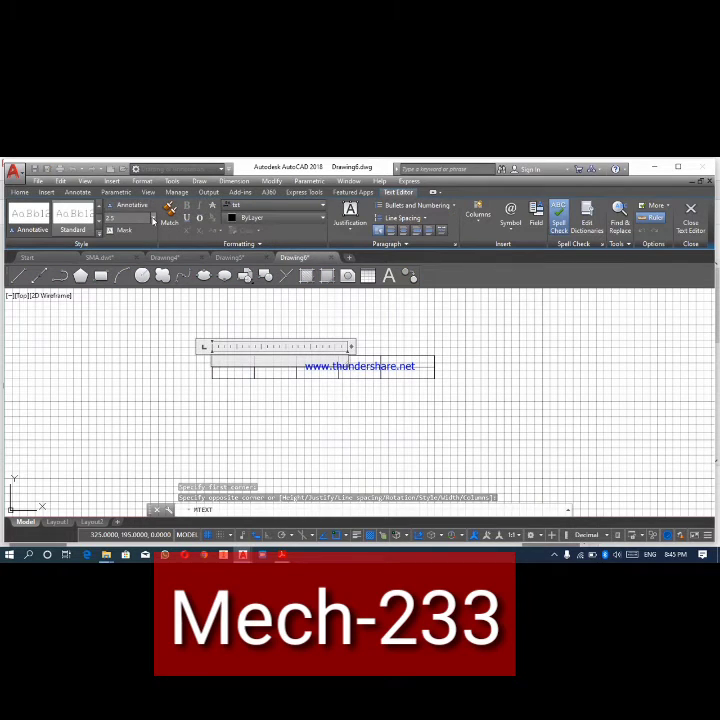
{"action": "left_click", "coordinate": [153, 217]}
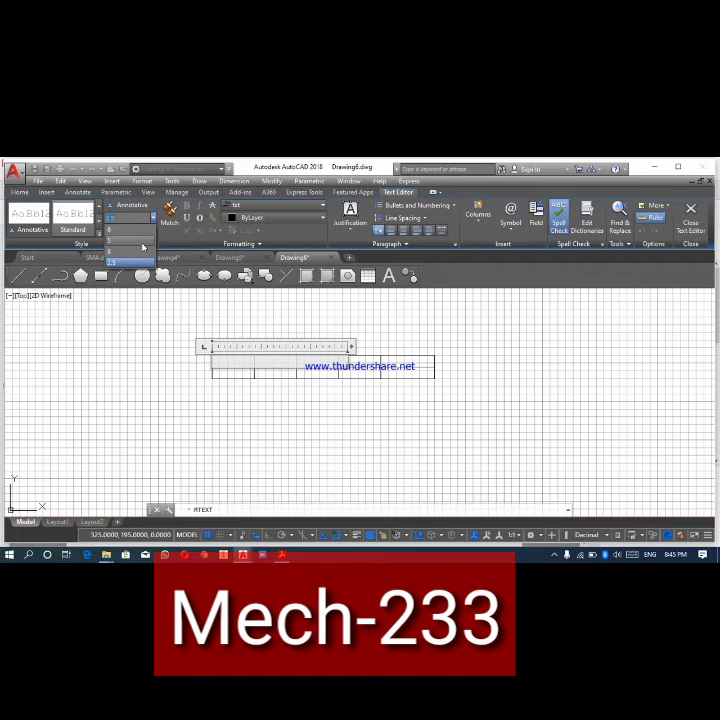
{"action": "left_click", "coordinate": [143, 245]}
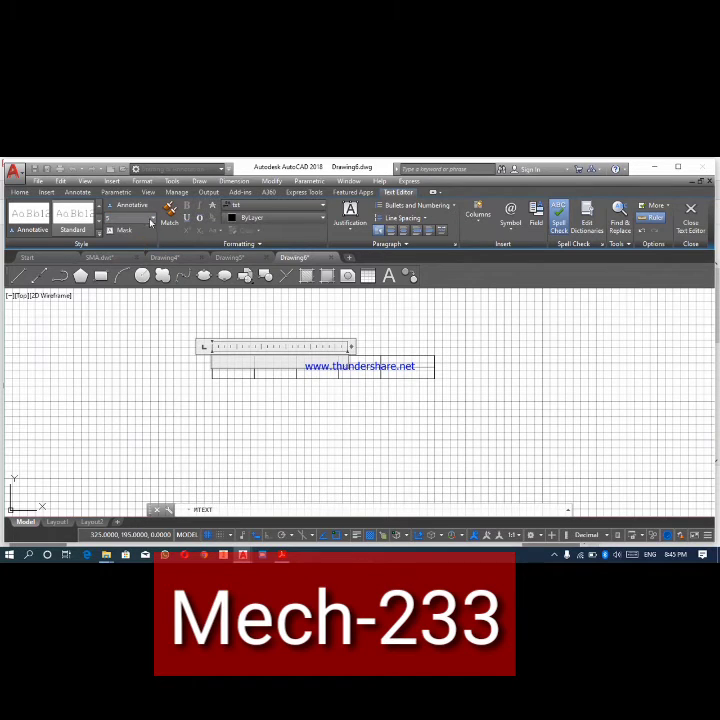
{"action": "left_click", "coordinate": [153, 218]}
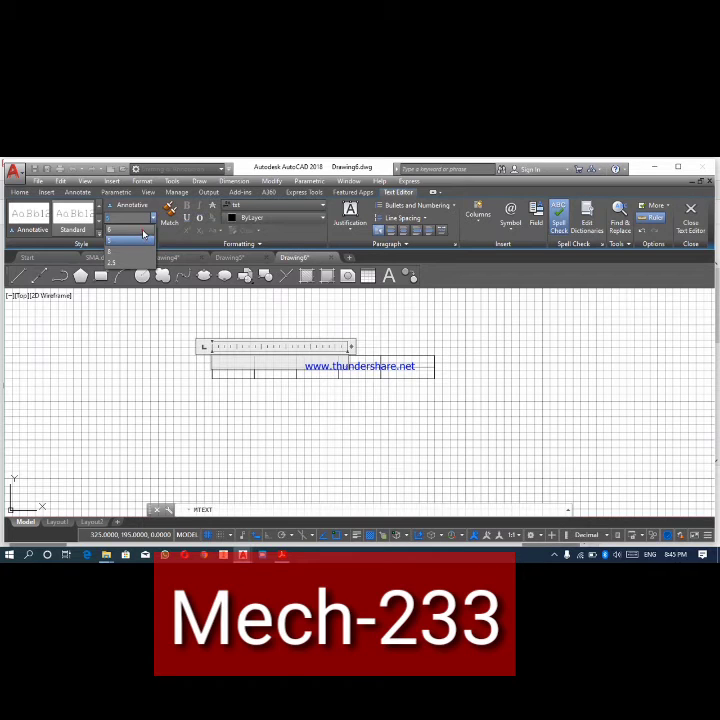
{"action": "left_click", "coordinate": [143, 234]}
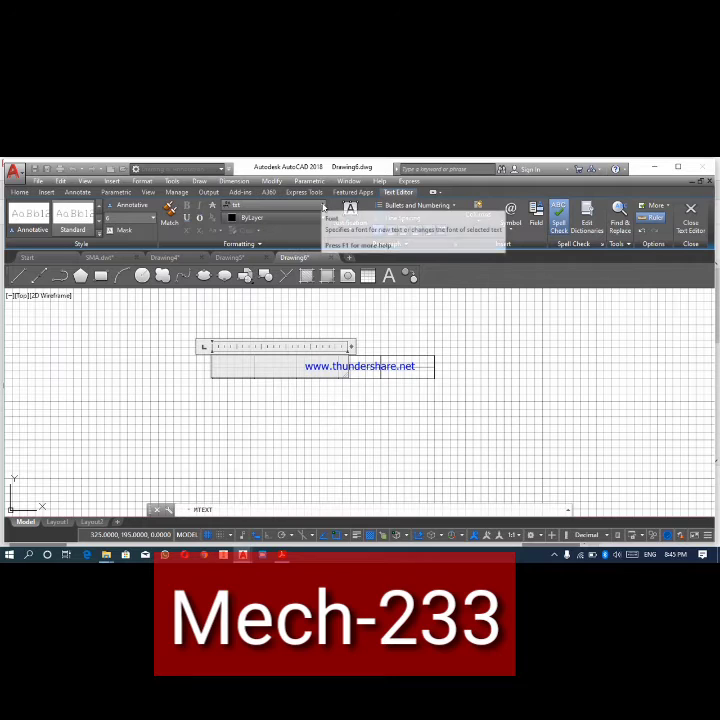
- Set the font to Times New Roman, write "Class" in the upper-left cell and save the text
{"action": "left_click", "coordinate": [322, 205]}
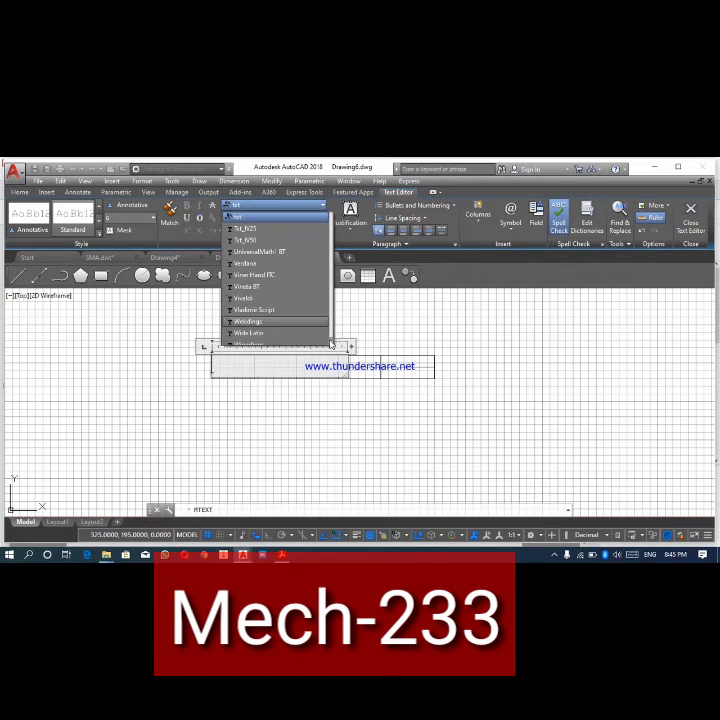
{"action": "mouse_move", "coordinate": [331, 343]}
{"action": "left_mouse_down"}
{"action": "mouse_move", "coordinate": [329, 320]}
{"action": "mouse_move", "coordinate": [330, 337]}
{"action": "left_mouse_up"}
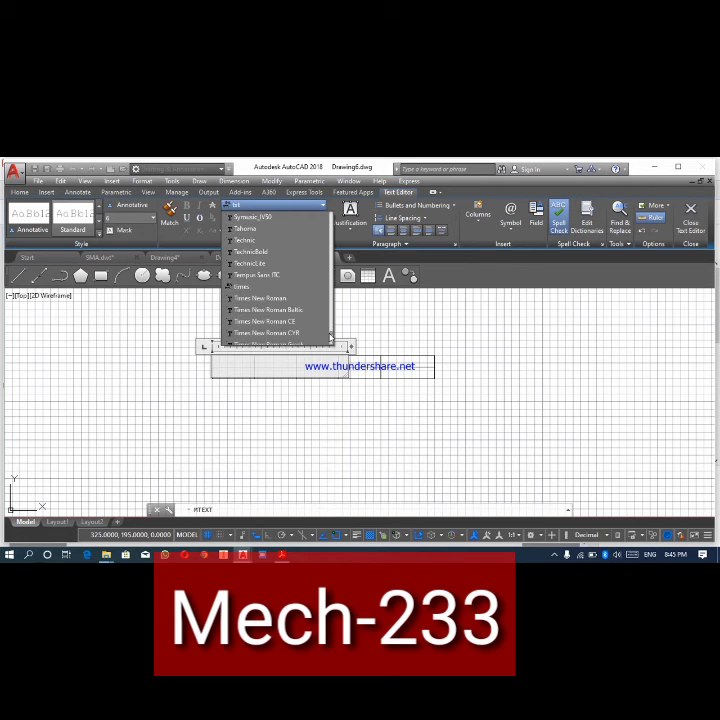
{"action": "left_click", "coordinate": [271, 298]}
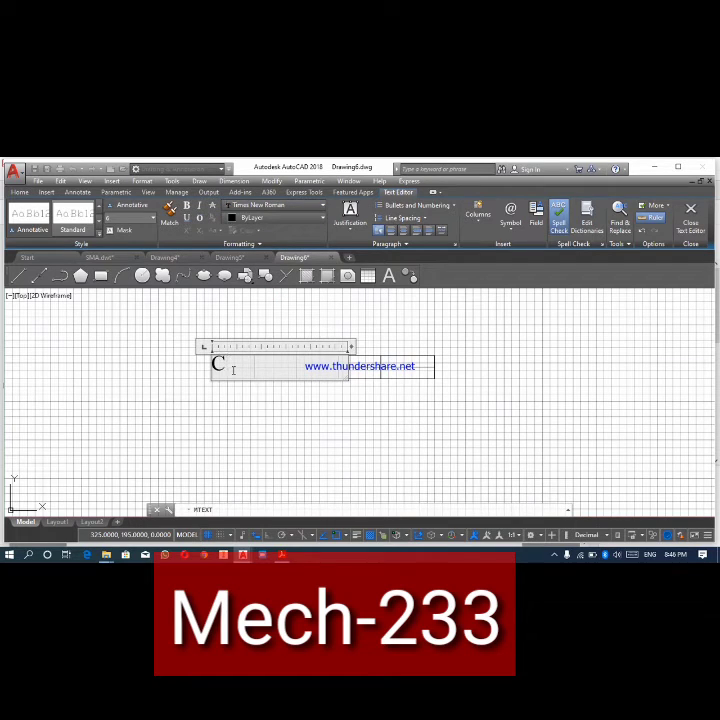
{"action": "type", "text": "I"}
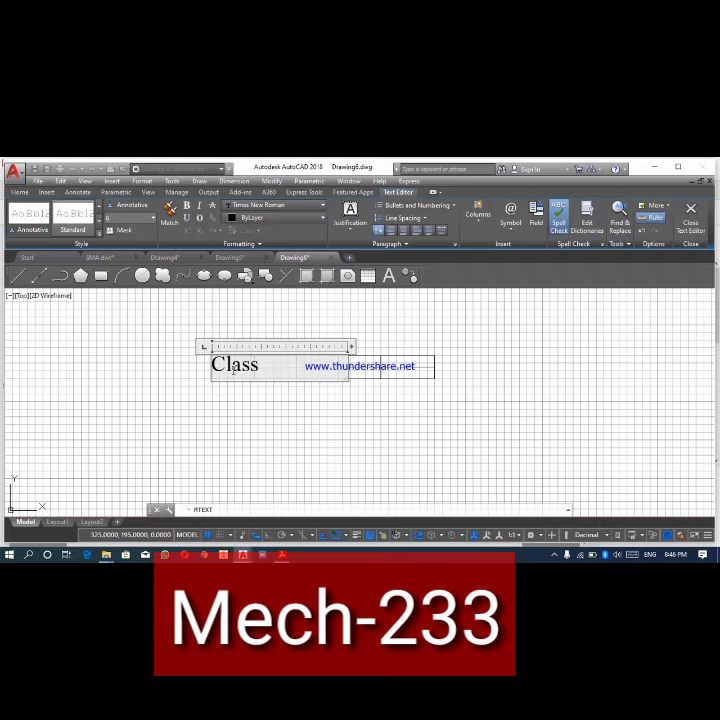
{"action": "key", "text": "Escape"}
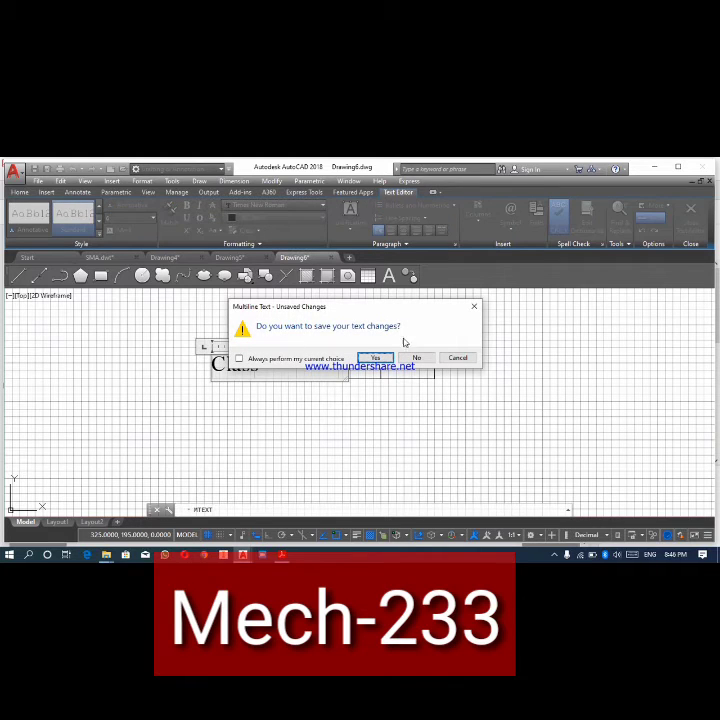
{"action": "left_click", "coordinate": [377, 359]}
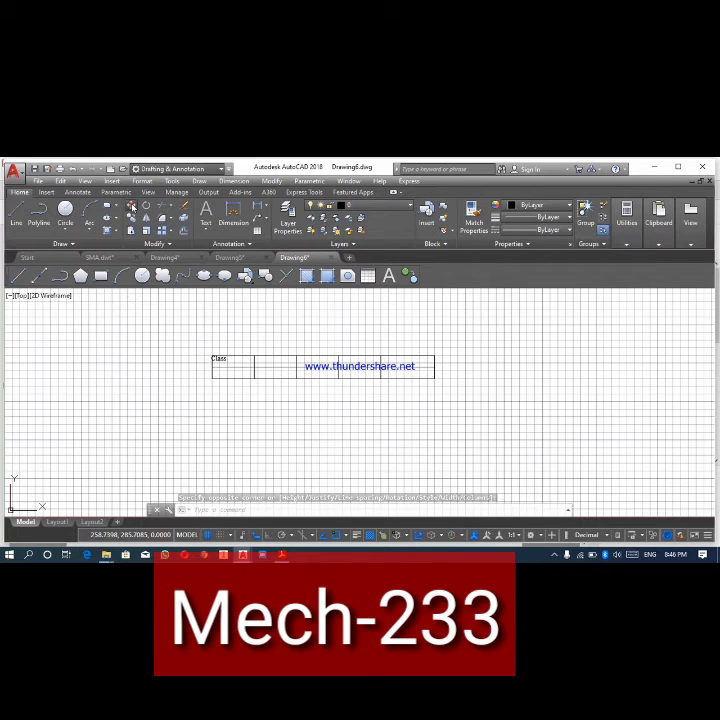
- Move the "Class" text right and slightly down to the middle of its cell
{"action": "left_click", "coordinate": [131, 205]}
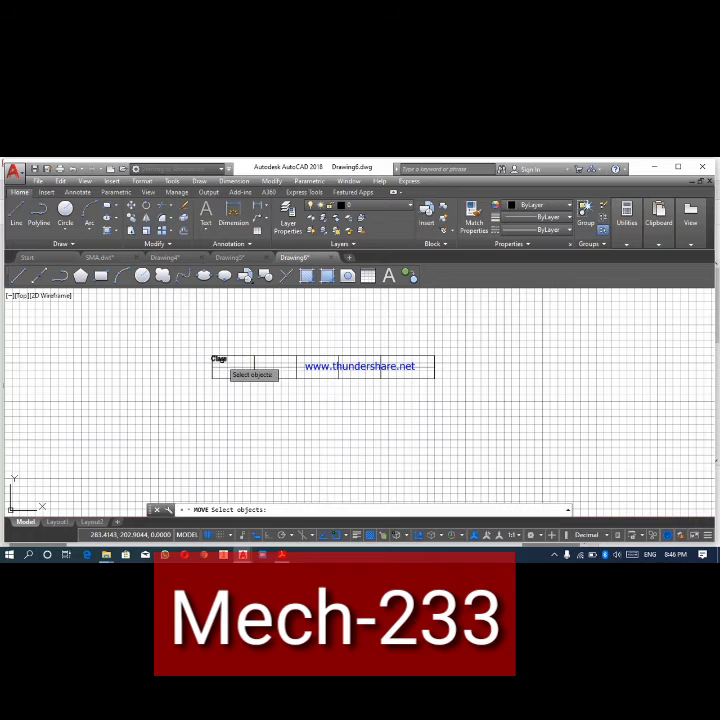
{"action": "left_click", "coordinate": [219, 358]}
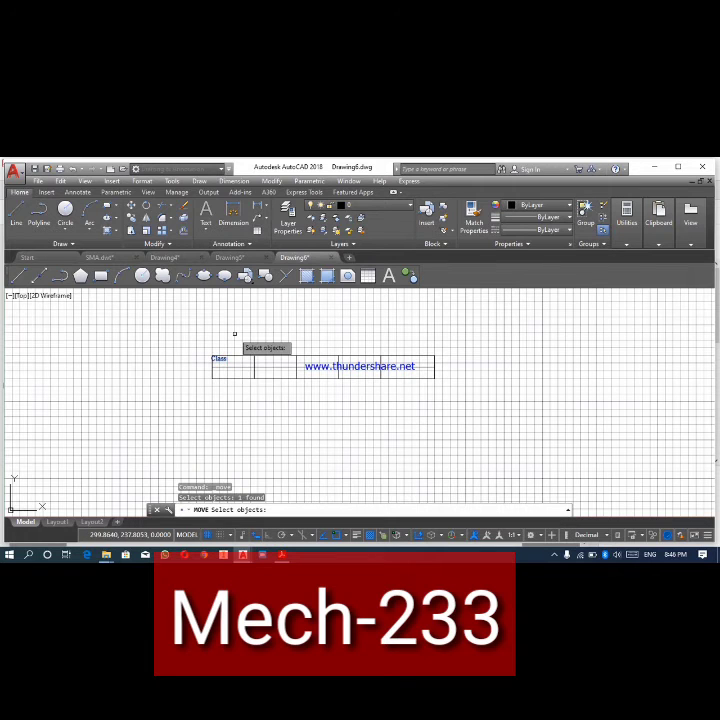
{"action": "key", "text": "Return"}
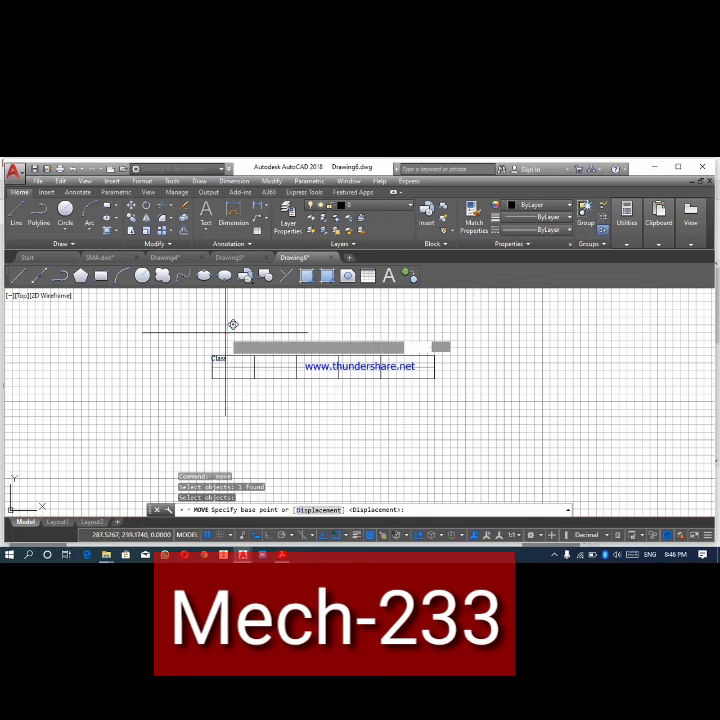
{"action": "left_click", "coordinate": [231, 328]}
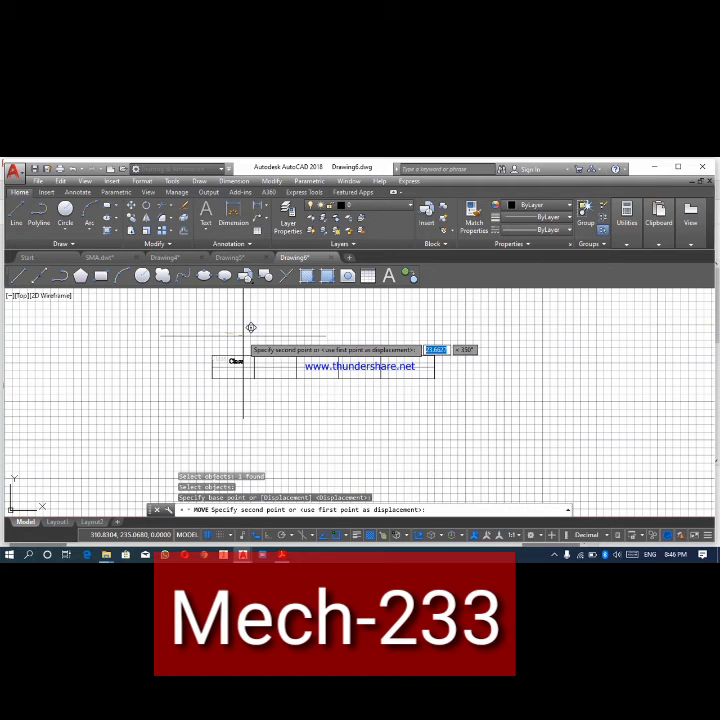
{"action": "left_click", "coordinate": [243, 336]}
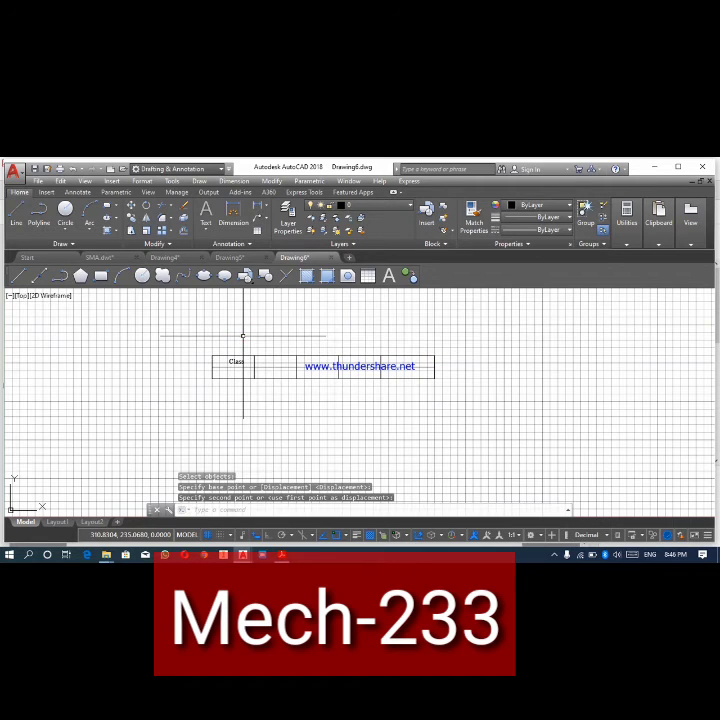
- Reopen the "Class" text for editing, select the whole word and set its text height to 8
{"action": "left_click", "coordinate": [243, 362]}
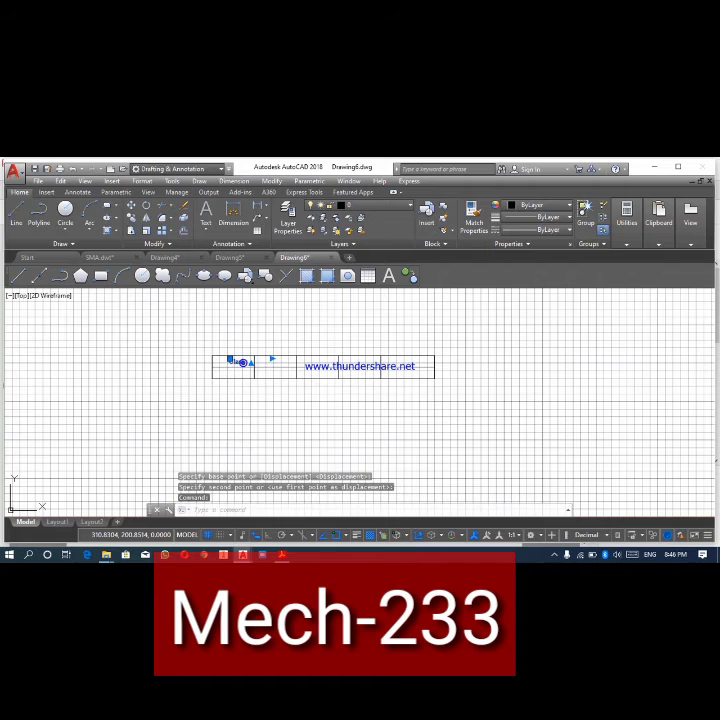
{"action": "double_click", "coordinate": [240, 362]}
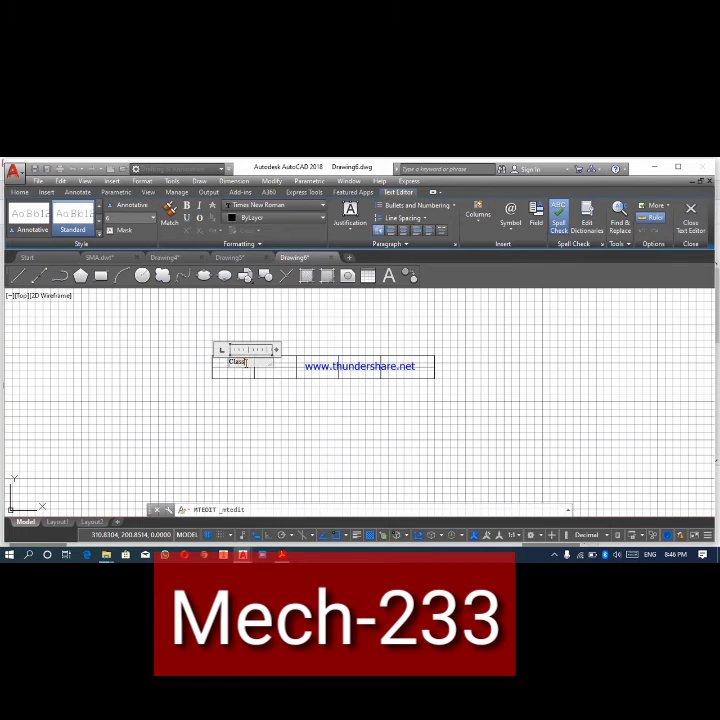
{"action": "double_click", "coordinate": [240, 362]}
{"action": "left_click", "coordinate": [154, 219]}
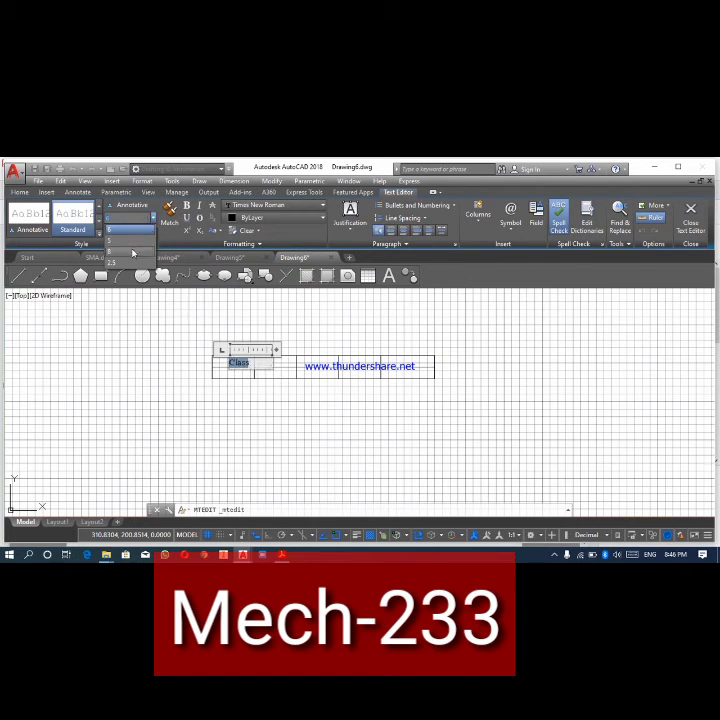
{"action": "left_click", "coordinate": [135, 249]}
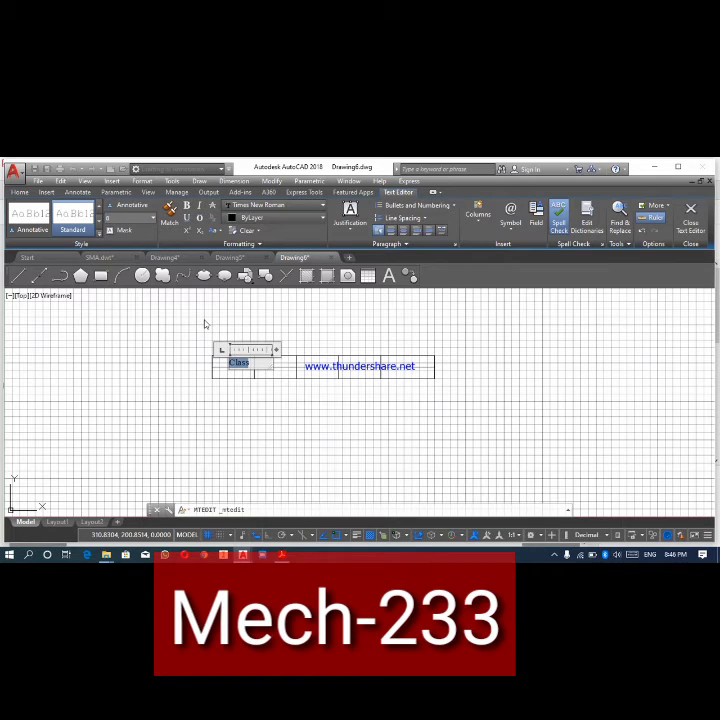
- Make the selected "Class" text bold and finish editing it
{"action": "key", "text": "ctrl+b"}
{"action": "key", "text": "Escape"}
{"action": "left_click", "coordinate": [376, 358]}
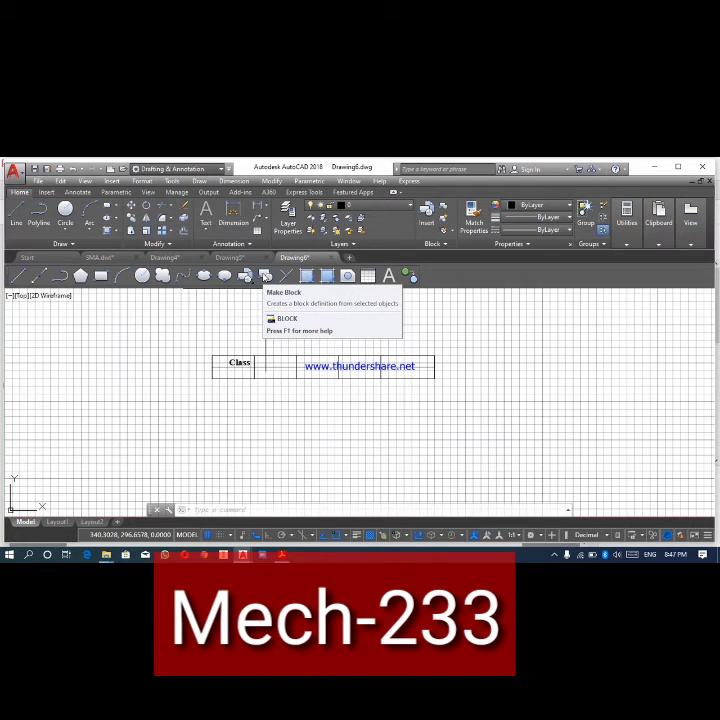
- Start a block definition, switch the grid off and select the whole table with its "Class" text as the block's objects
{"action": "left_click", "coordinate": [265, 276]}
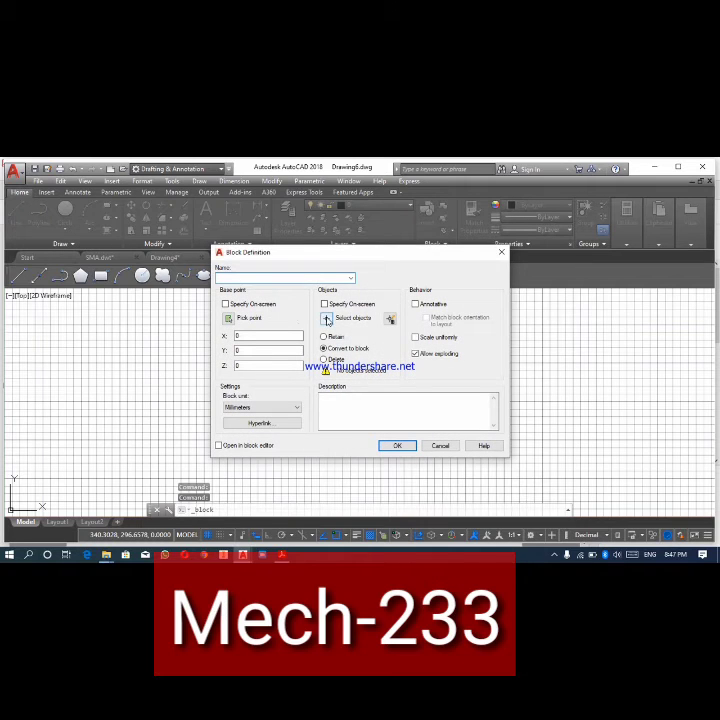
{"action": "left_click", "coordinate": [326, 318]}
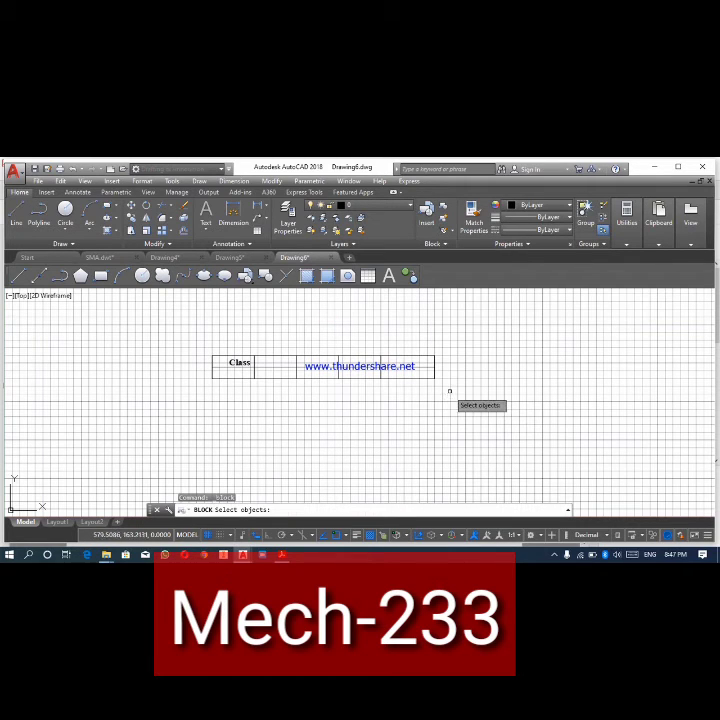
{"action": "left_click", "coordinate": [208, 539]}
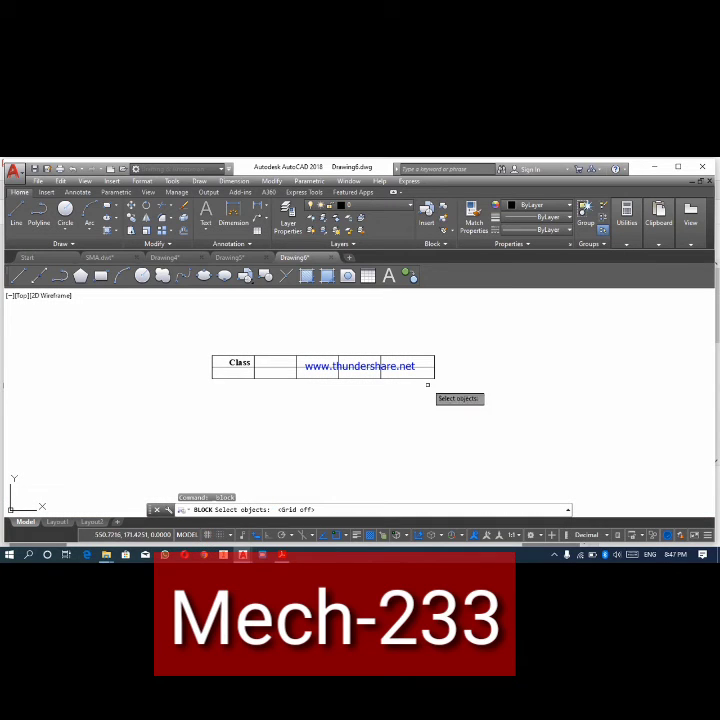
{"action": "mouse_move", "coordinate": [441, 386]}
{"action": "left_mouse_down"}
{"action": "mouse_move", "coordinate": [241, 379]}
{"action": "mouse_move", "coordinate": [172, 341]}
{"action": "mouse_move", "coordinate": [271, 338]}
{"action": "mouse_move", "coordinate": [276, 331]}
{"action": "mouse_move", "coordinate": [273, 337]}
{"action": "left_mouse_up"}
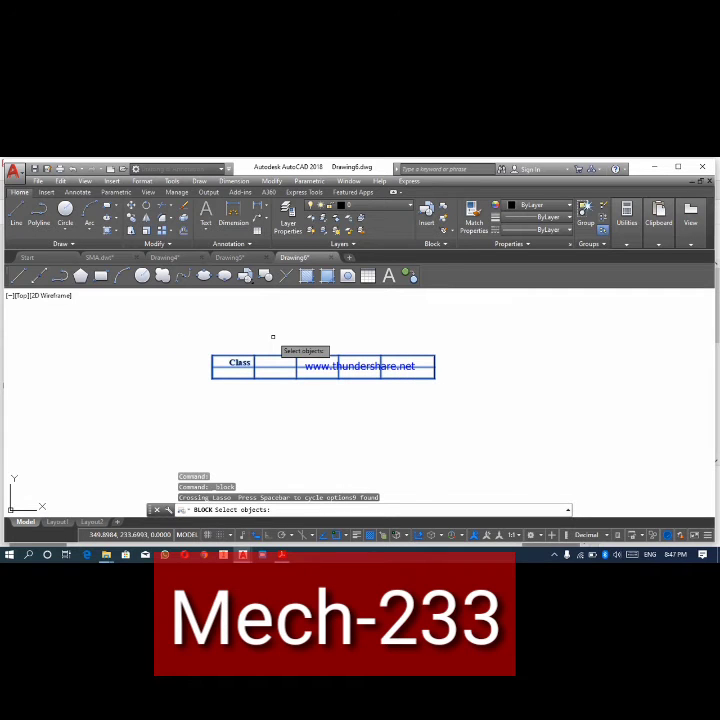
{"action": "key", "text": "Return"}
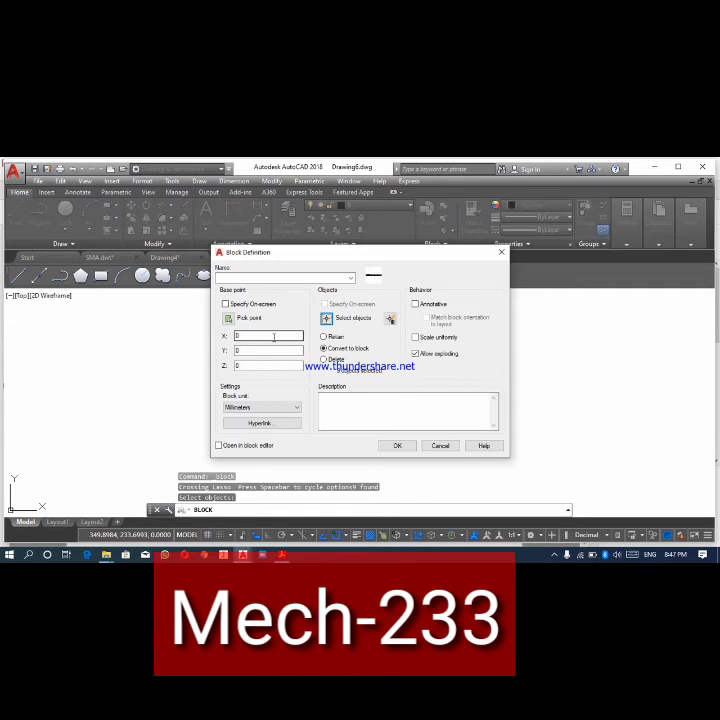
- Set the block's base point at the table's lower-left corner, name it "Title Block" and create the block
{"action": "left_click", "coordinate": [228, 318]}
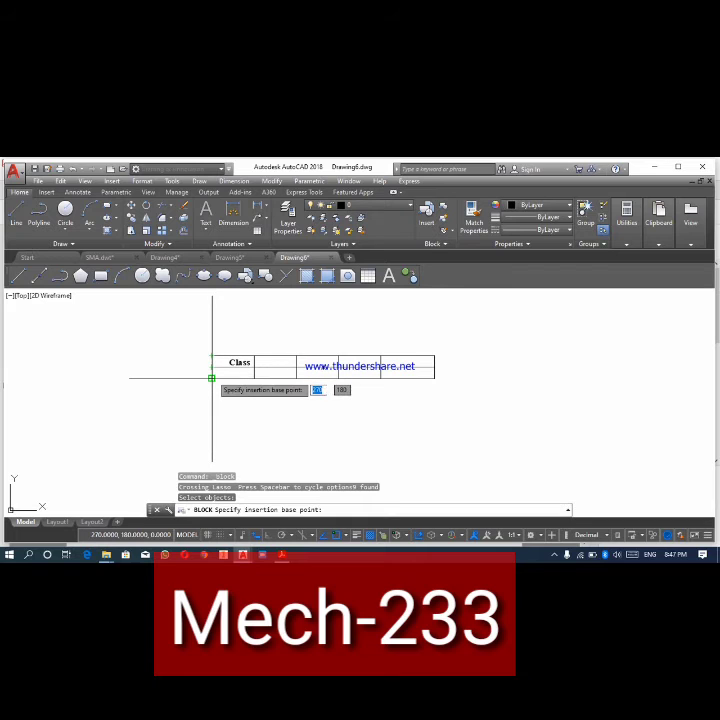
{"action": "left_click", "coordinate": [211, 378]}
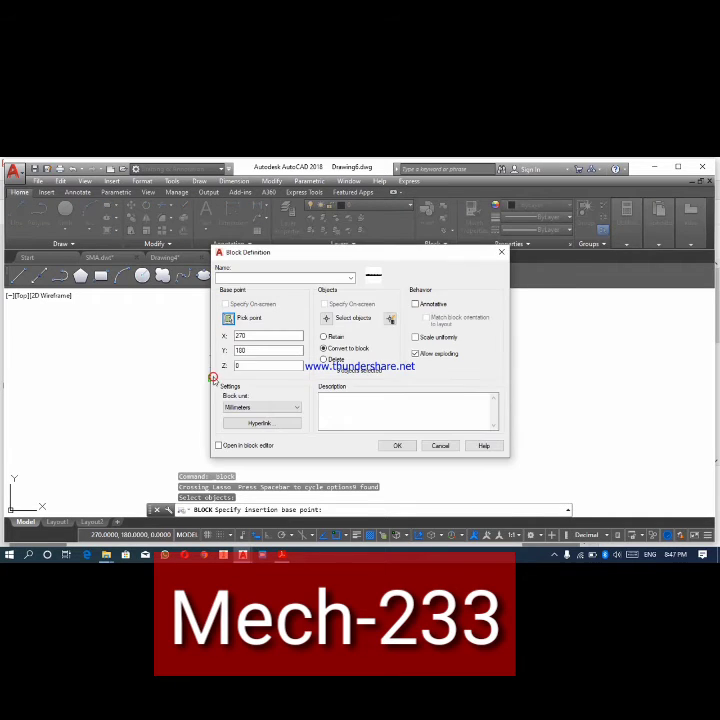
{"action": "left_click", "coordinate": [309, 278]}
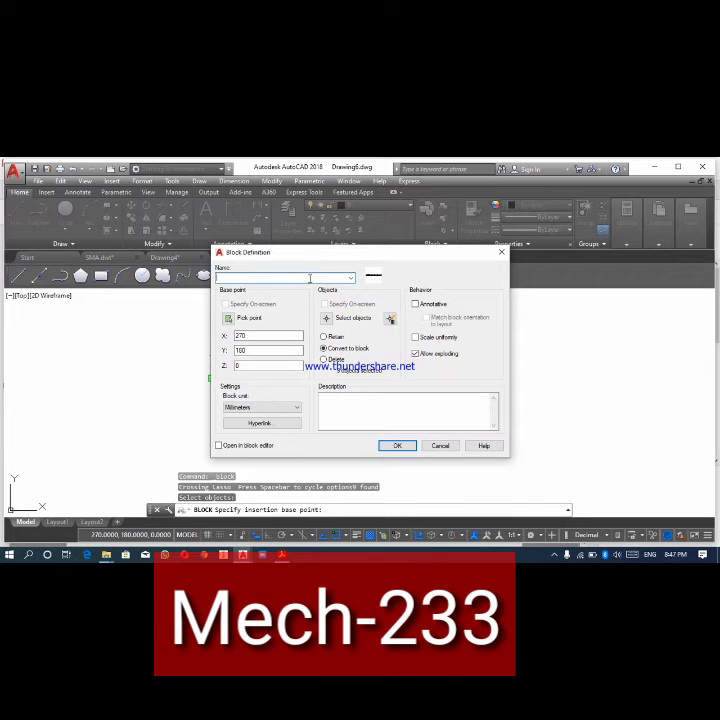
{"action": "type", "text": "Title Block"}
{"action": "left_click", "coordinate": [397, 446]}
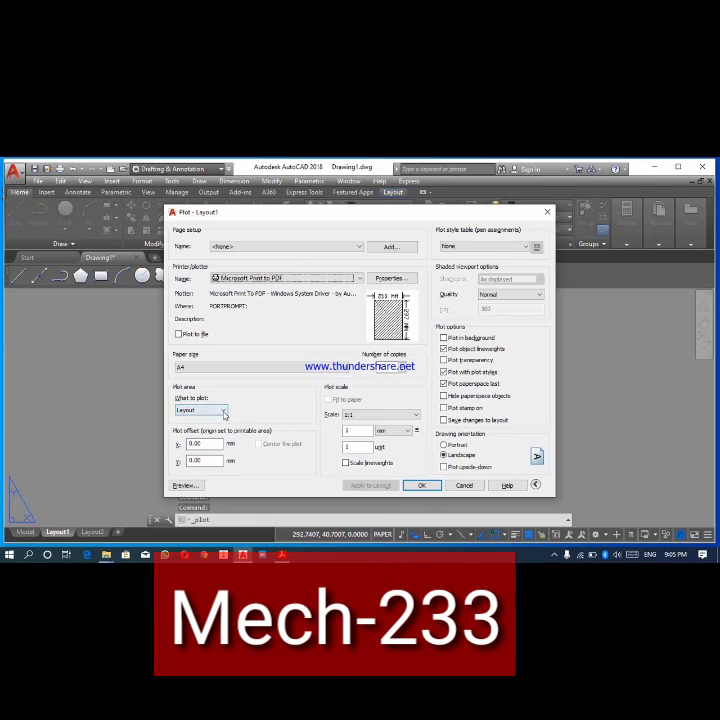
- Set the Layout1 plot area to Display, center the plot and fit it to the paper
{"action": "left_click", "coordinate": [224, 414]}
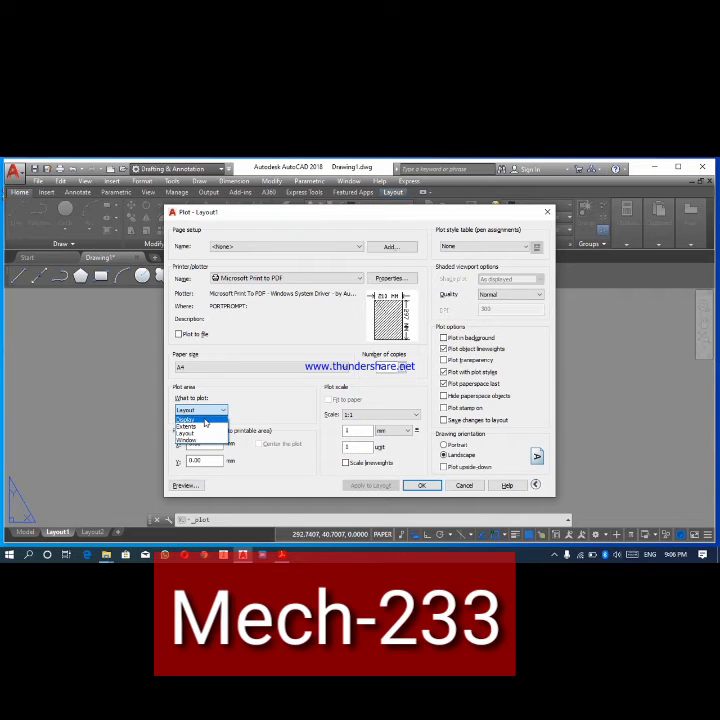
{"action": "left_click", "coordinate": [205, 420]}
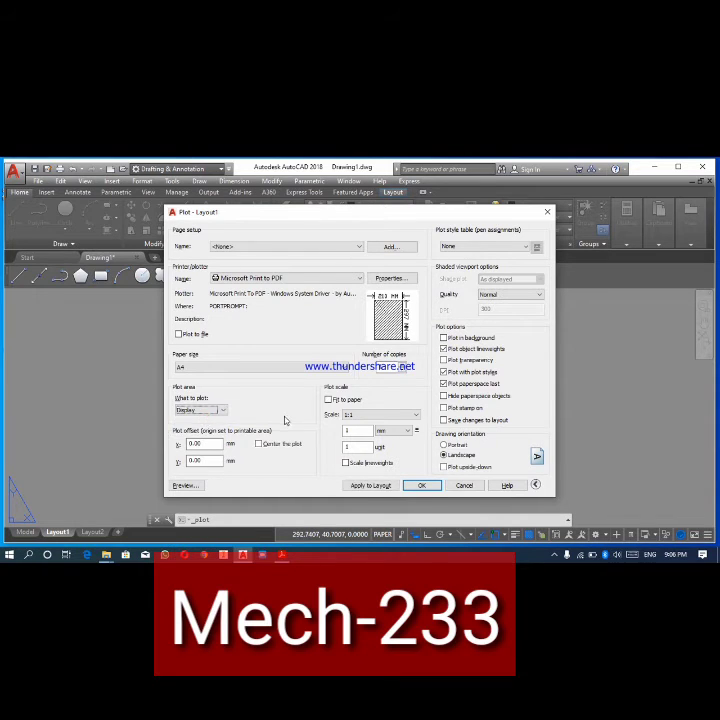
{"action": "left_click", "coordinate": [259, 444]}
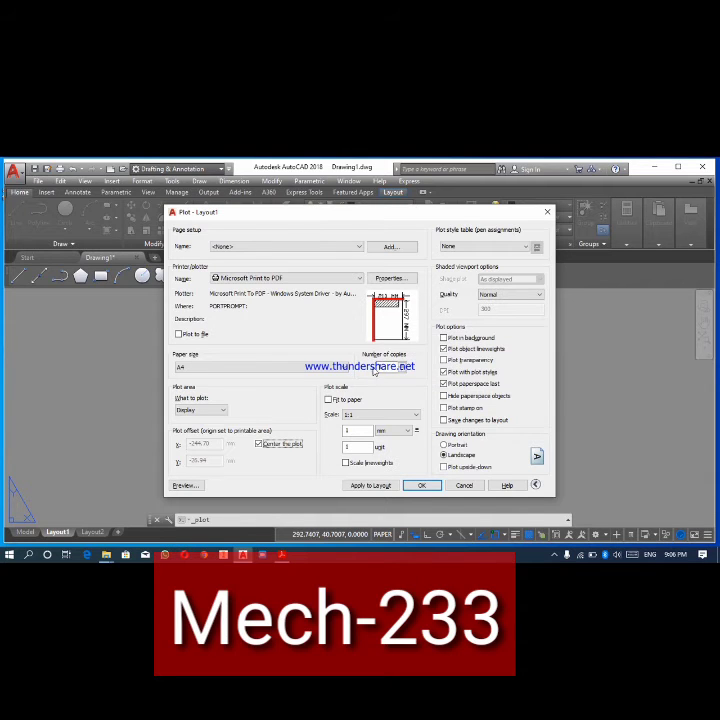
{"action": "left_click", "coordinate": [328, 400]}
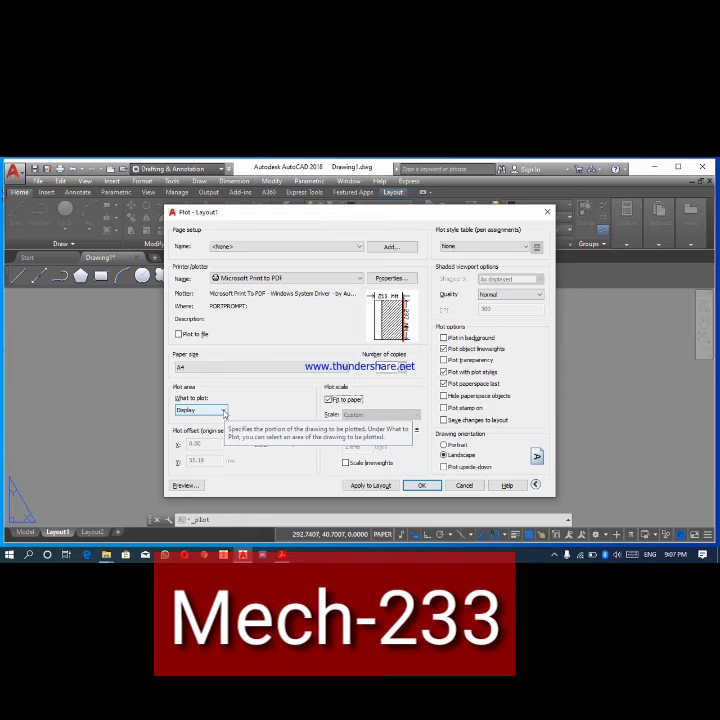
- Set the plot area to Extents, preview the plot and close the preview
{"action": "left_click", "coordinate": [223, 411]}
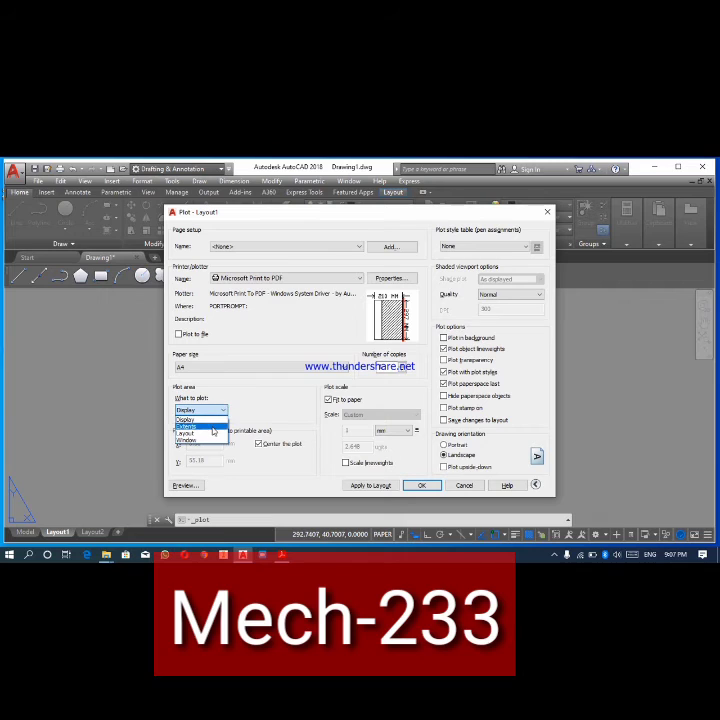
{"action": "left_click", "coordinate": [212, 427]}
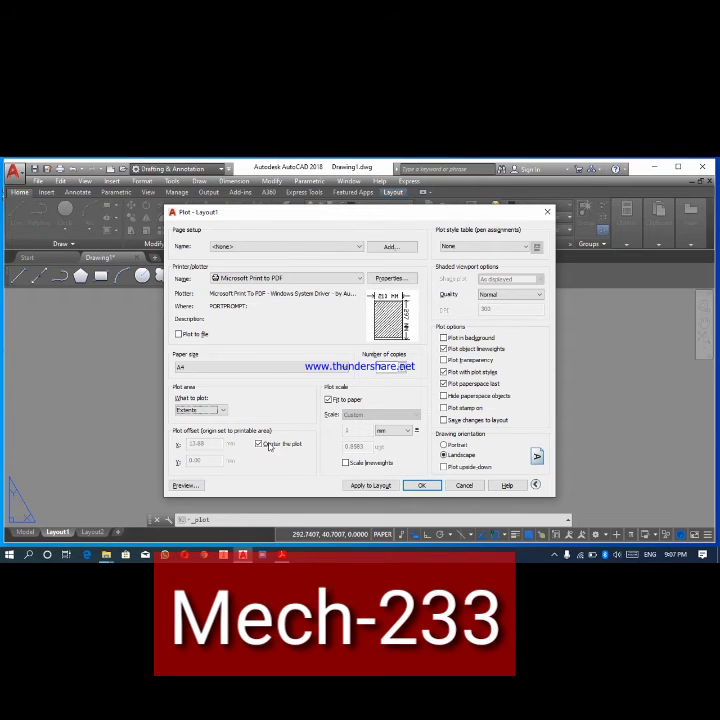
{"action": "left_click", "coordinate": [223, 411]}
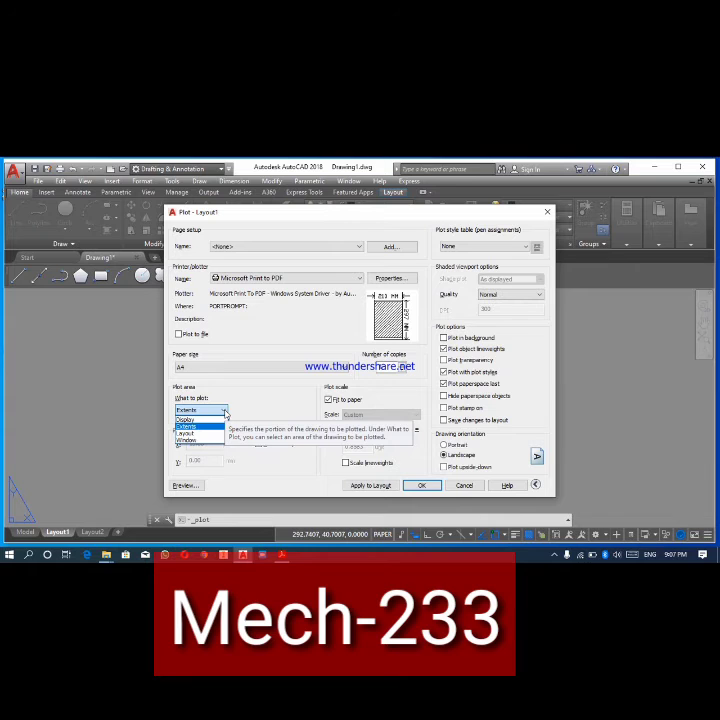
{"action": "left_click", "coordinate": [269, 409]}
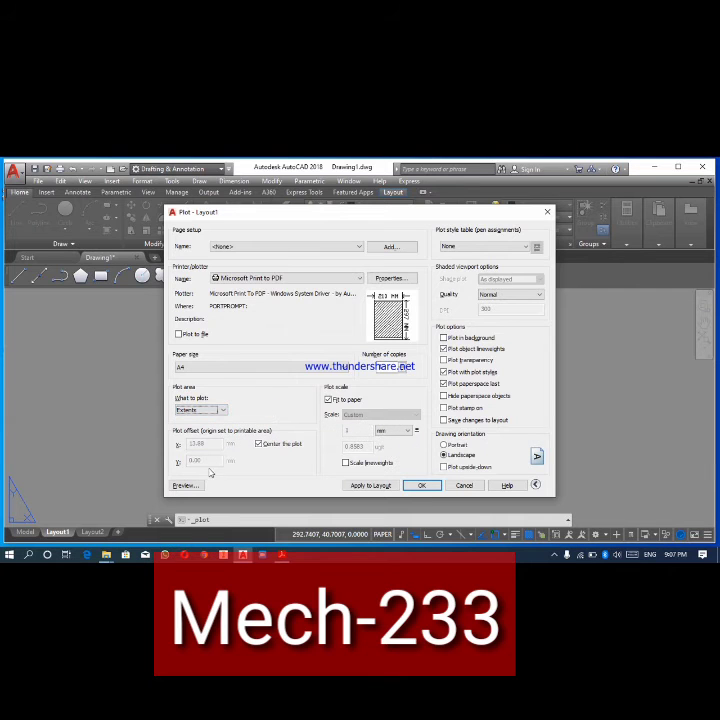
{"action": "left_click", "coordinate": [184, 485]}
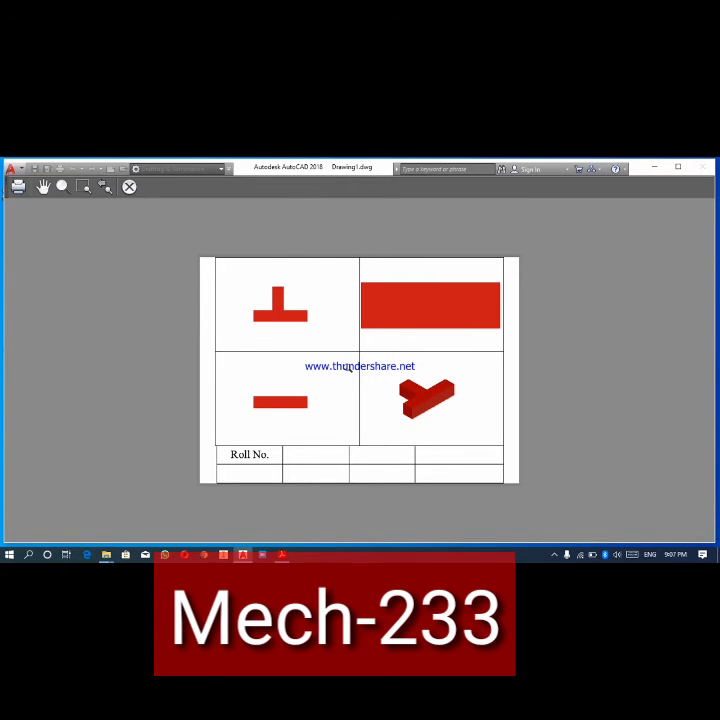
{"action": "left_click", "coordinate": [129, 186]}
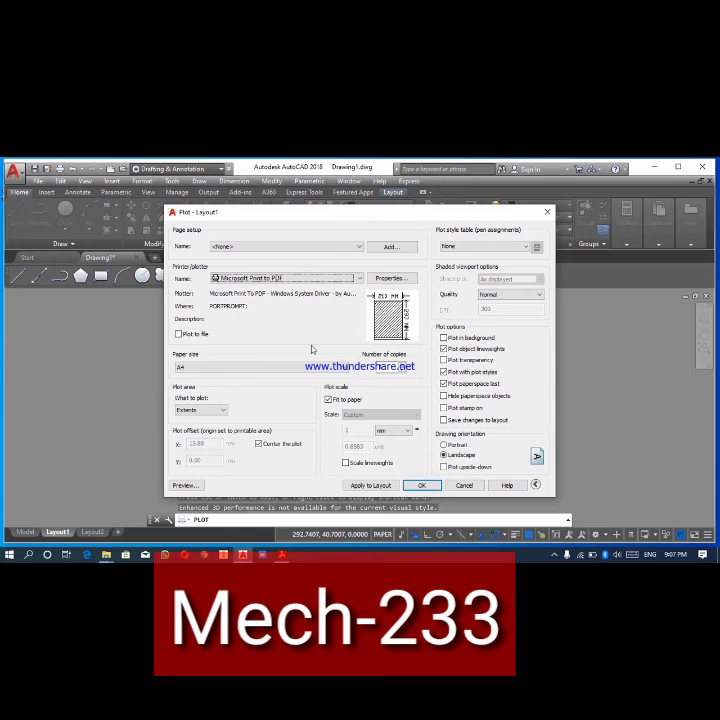
- Set the plot area to Layout, preview the plot and return to the plot settings
{"action": "left_click", "coordinate": [222, 410]}
{"action": "left_click", "coordinate": [187, 433]}
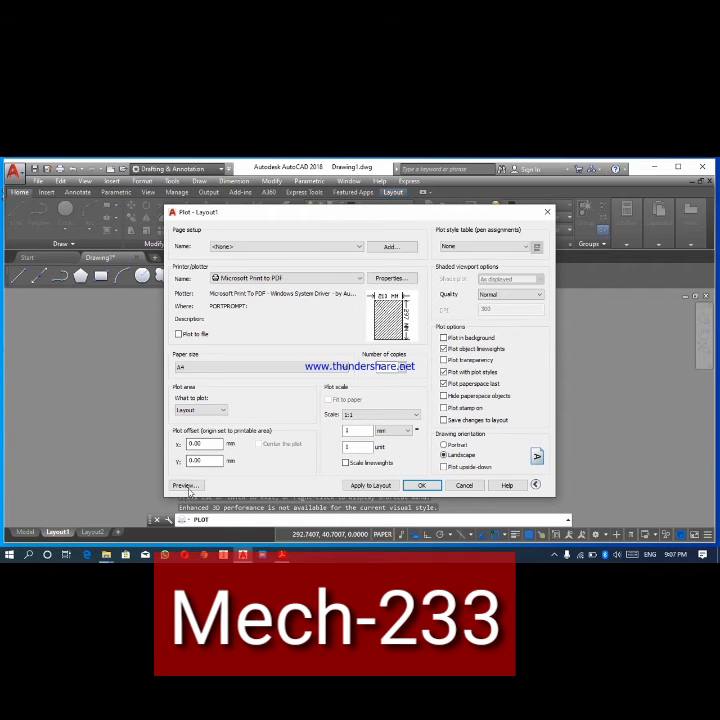
{"action": "left_click", "coordinate": [186, 485]}
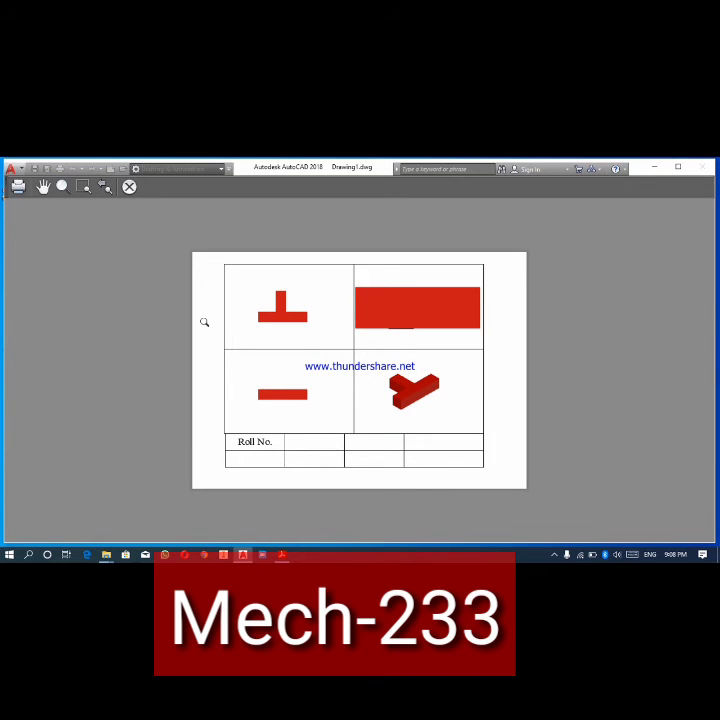
{"action": "left_click", "coordinate": [130, 188]}
{"action": "key", "text": "Return"}
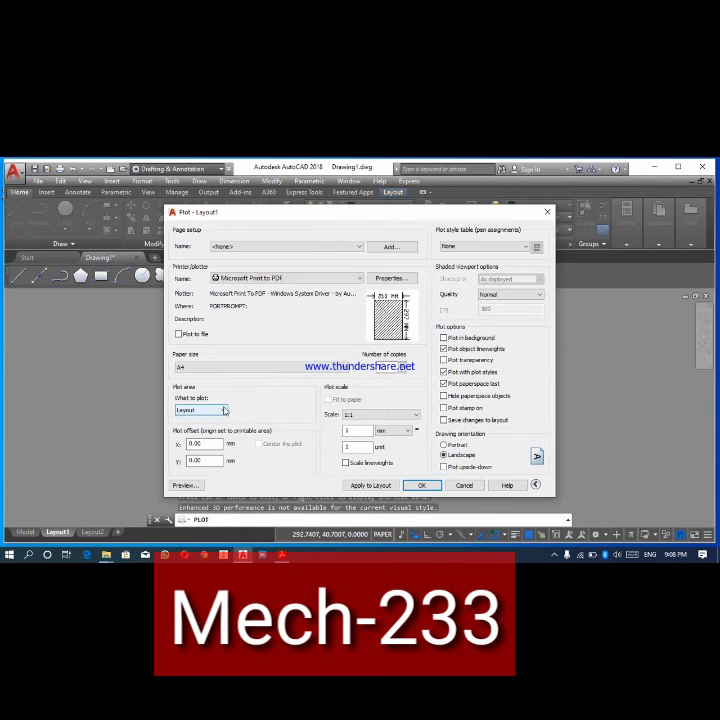
{"action": "left_click", "coordinate": [223, 409]}
{"action": "left_click", "coordinate": [186, 439]}
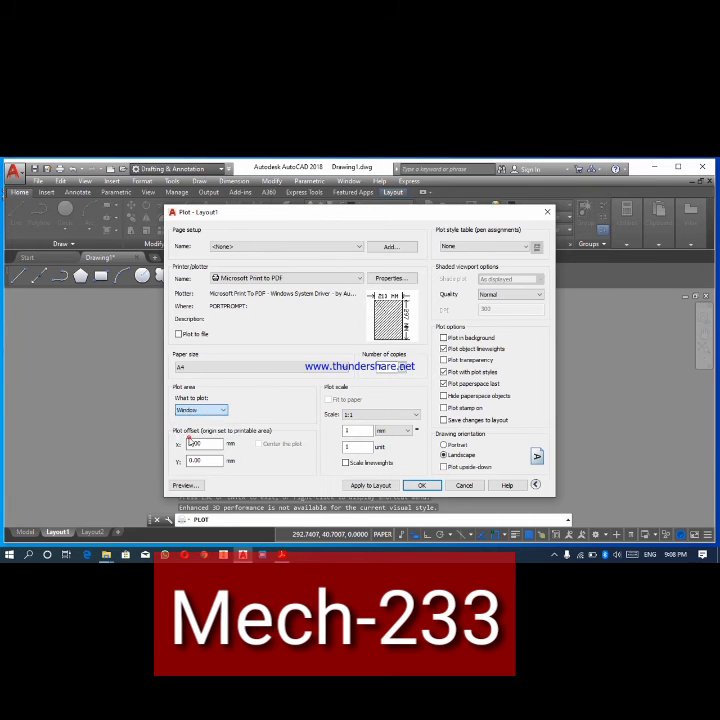
{"action": "key", "text": "Escape"}
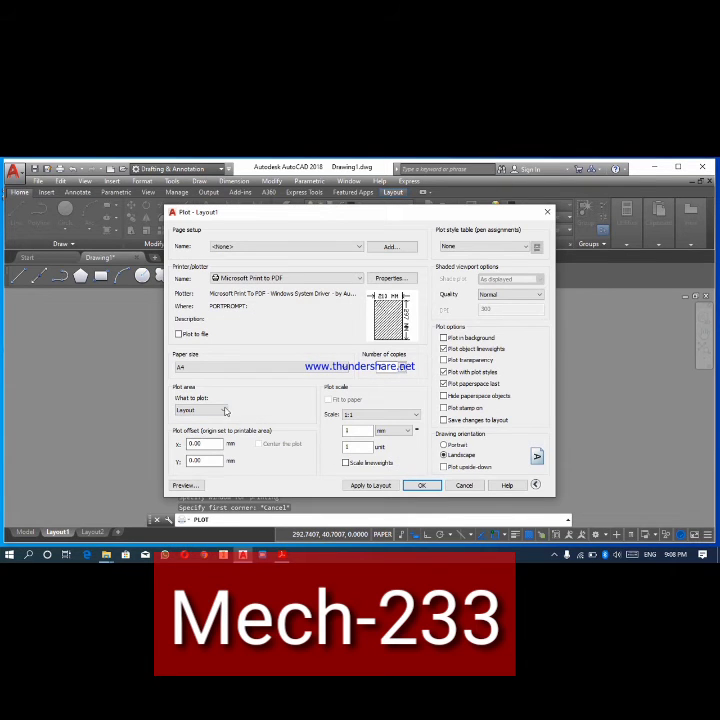
- Set the plot area to Window, pick two corners spanning the viewports and title table, and preview the plot
{"action": "left_click", "coordinate": [223, 410]}
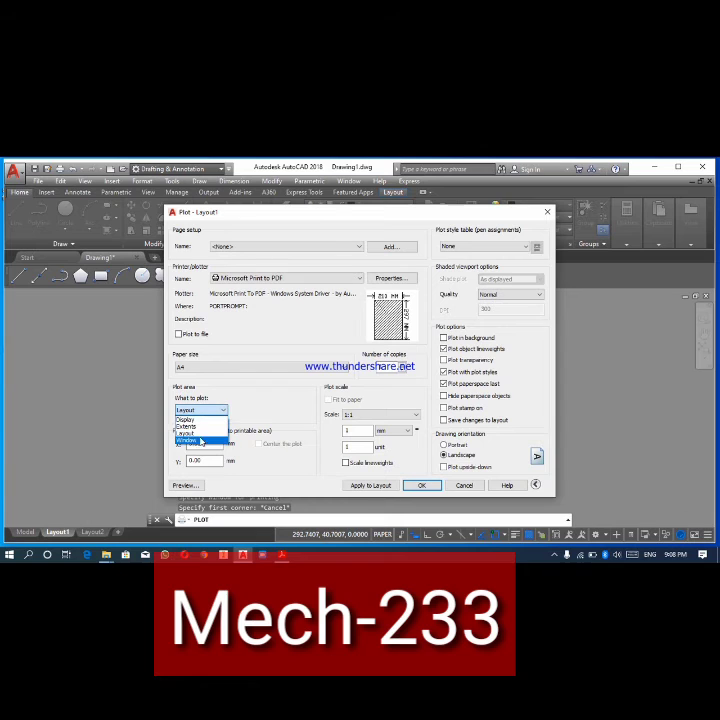
{"action": "left_click", "coordinate": [186, 440]}
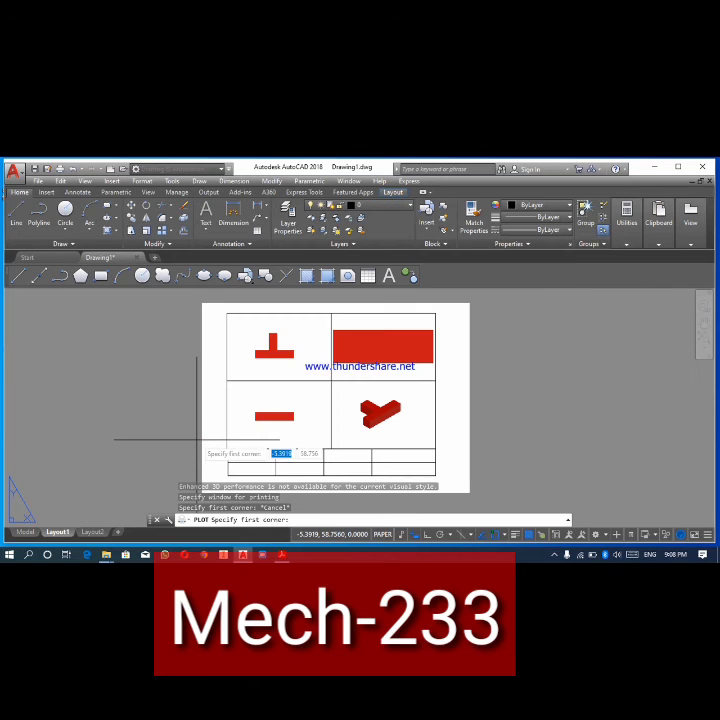
{"action": "left_click", "coordinate": [209, 306]}
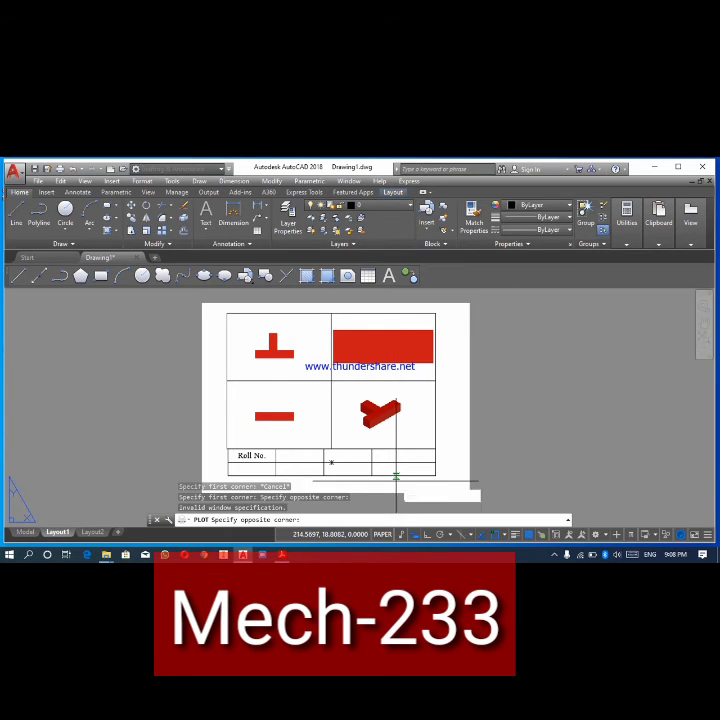
{"action": "left_click", "coordinate": [407, 482]}
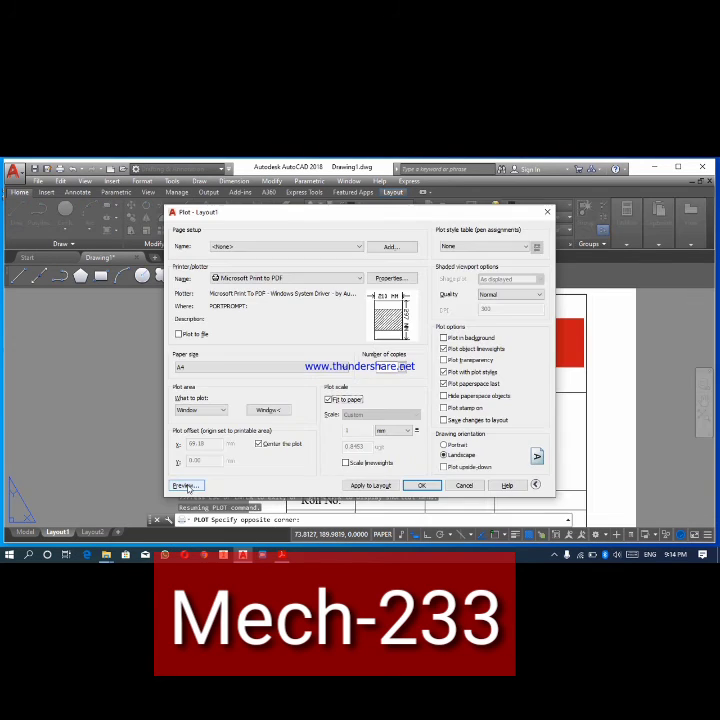
{"action": "left_click", "coordinate": [186, 485]}
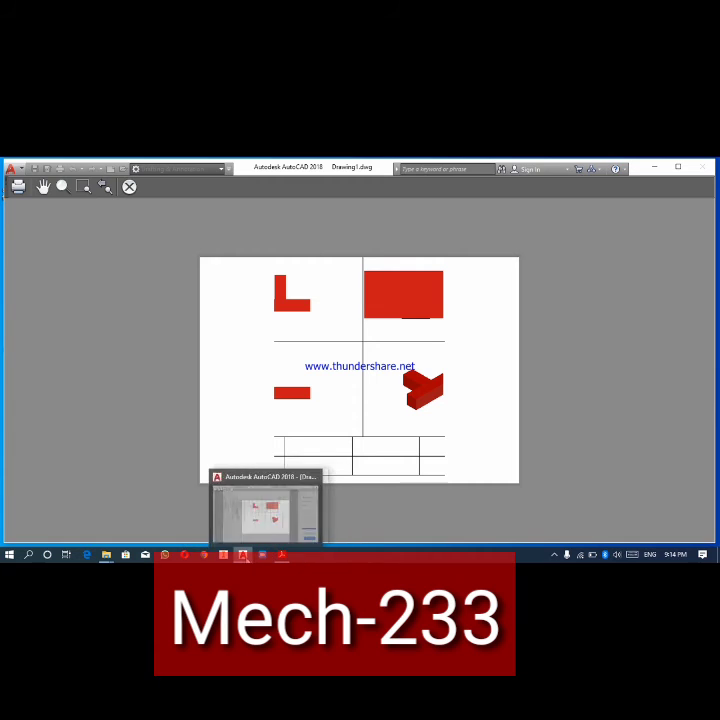
{"action": "left_click", "coordinate": [129, 186]}
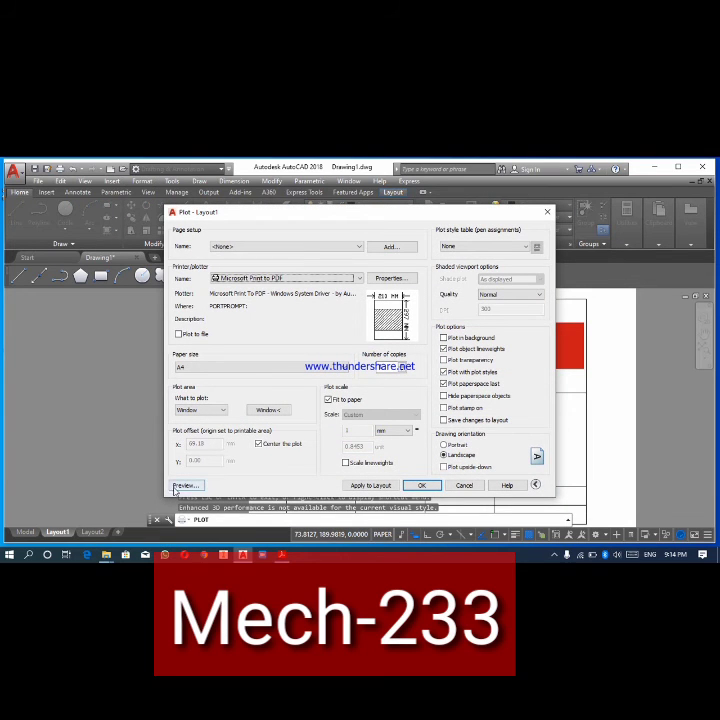
- Turn off Fit to paper and Center the plot, and turn both options on again
{"action": "left_click", "coordinate": [328, 399]}
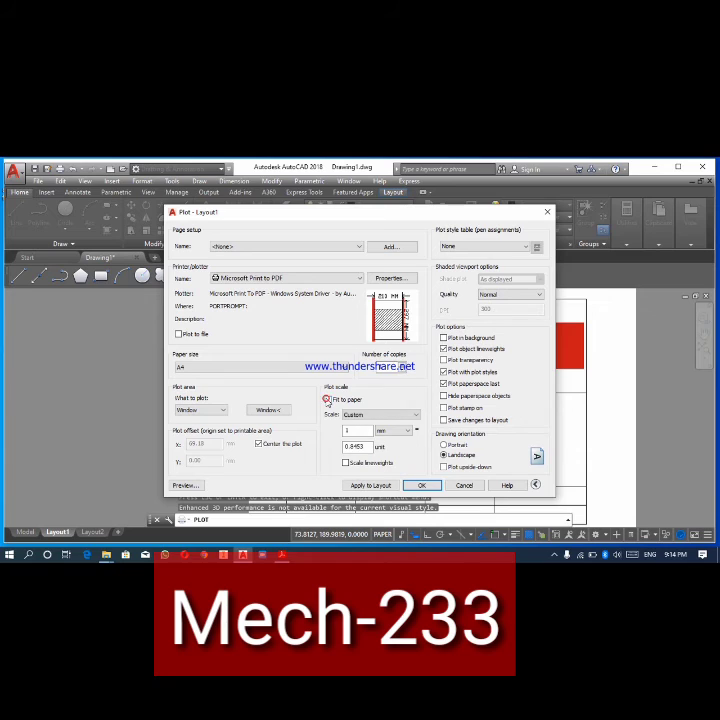
{"action": "left_click", "coordinate": [258, 443]}
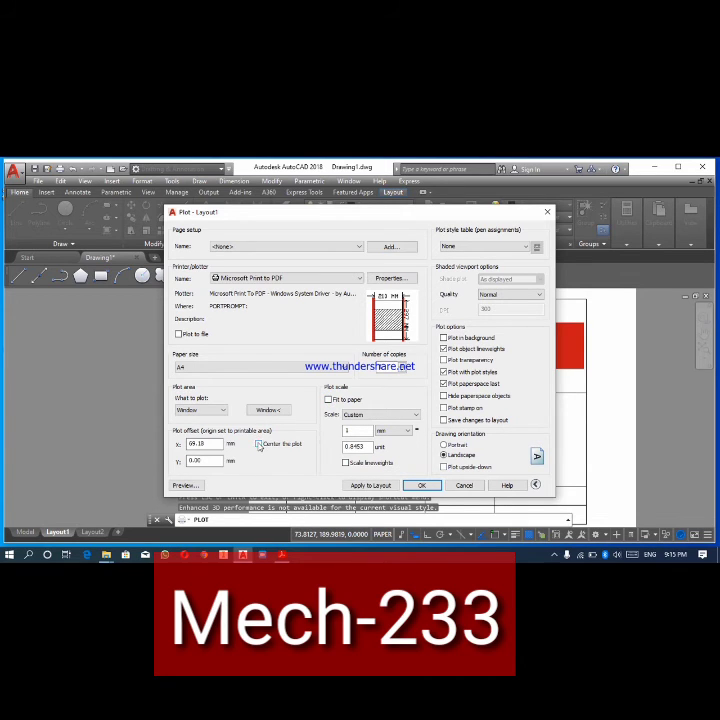
{"action": "left_click", "coordinate": [205, 444]}
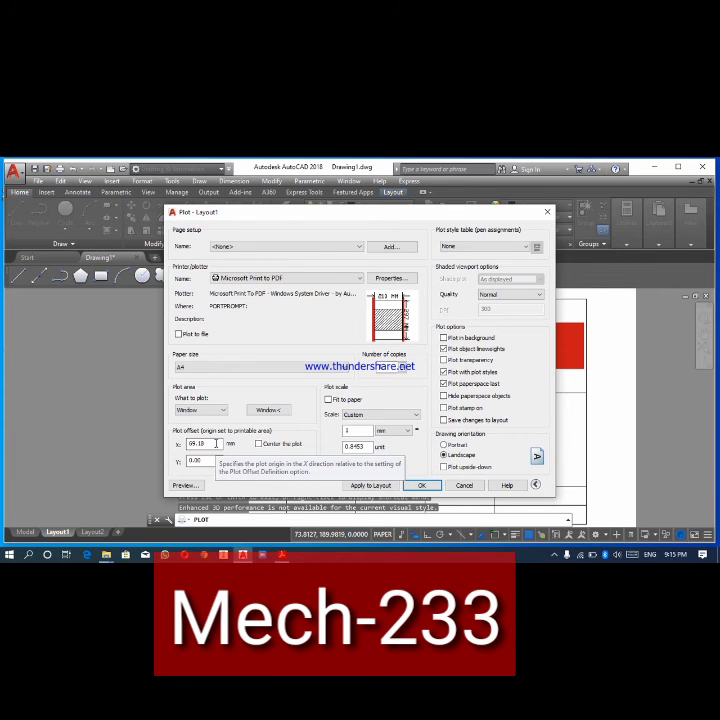
{"action": "left_click", "coordinate": [260, 446]}
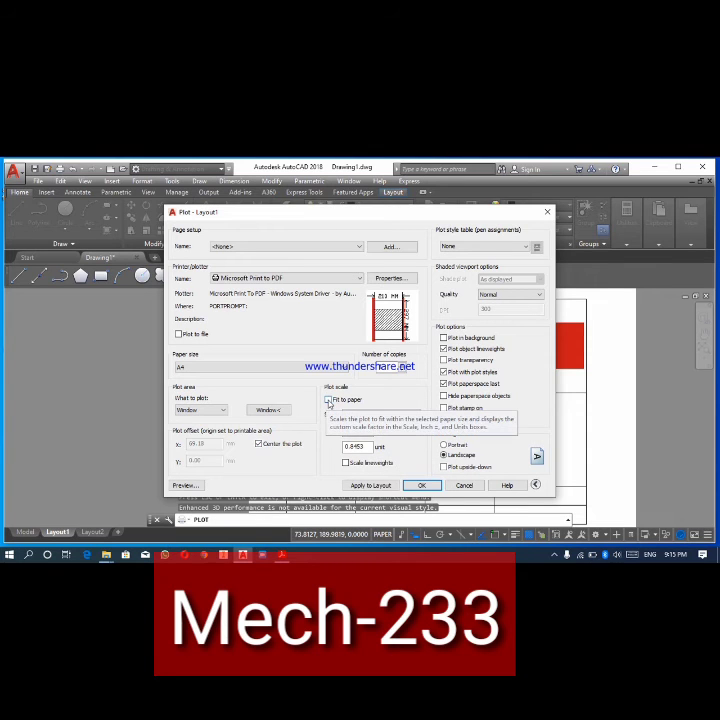
{"action": "left_click", "coordinate": [328, 400]}
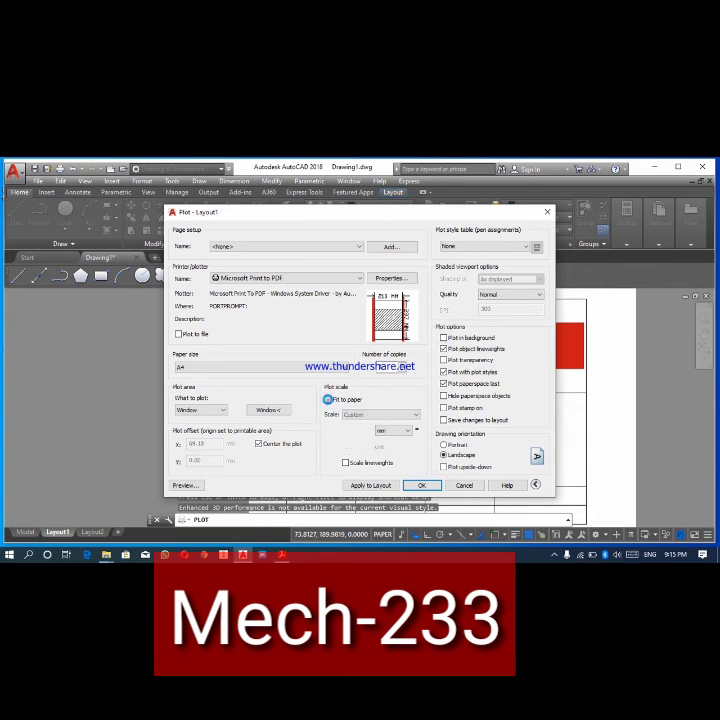
- Turn off Fit to paper, try the plot scales 1:1 and 1:2, and turn Fit to paper on again
{"action": "left_click", "coordinate": [328, 400]}
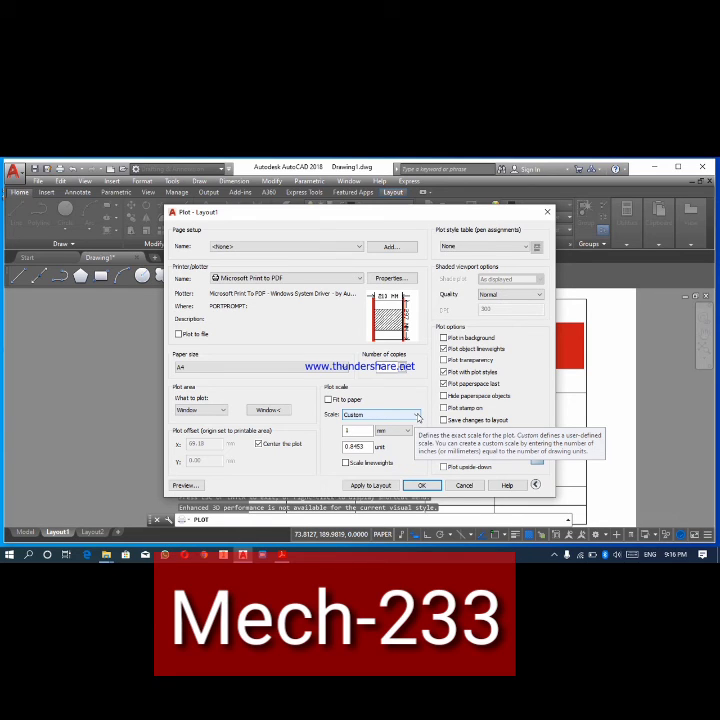
{"action": "left_click", "coordinate": [417, 416]}
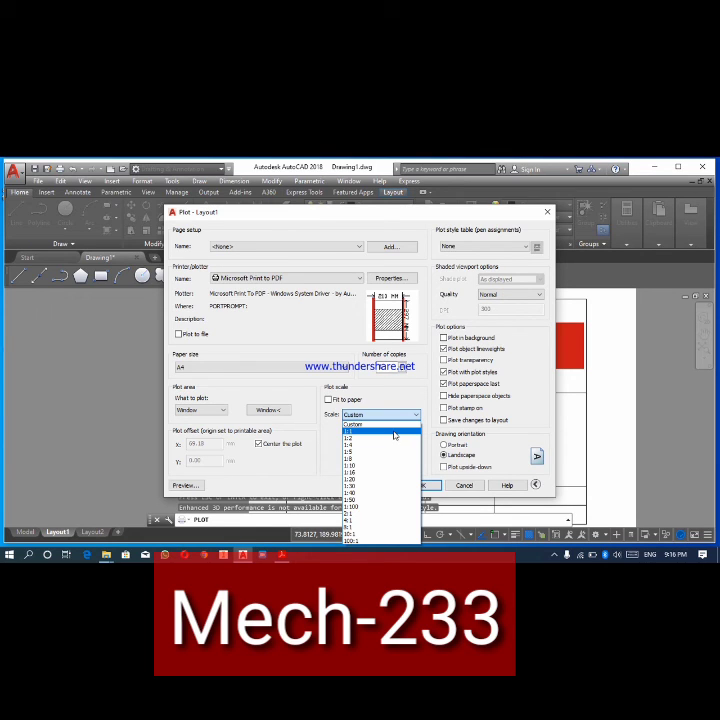
{"action": "left_click", "coordinate": [396, 434]}
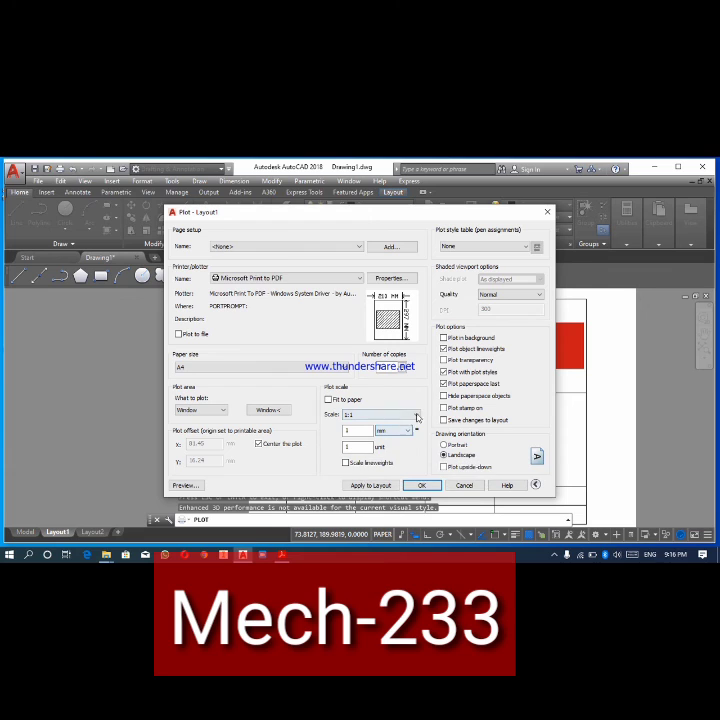
{"action": "left_click", "coordinate": [418, 414]}
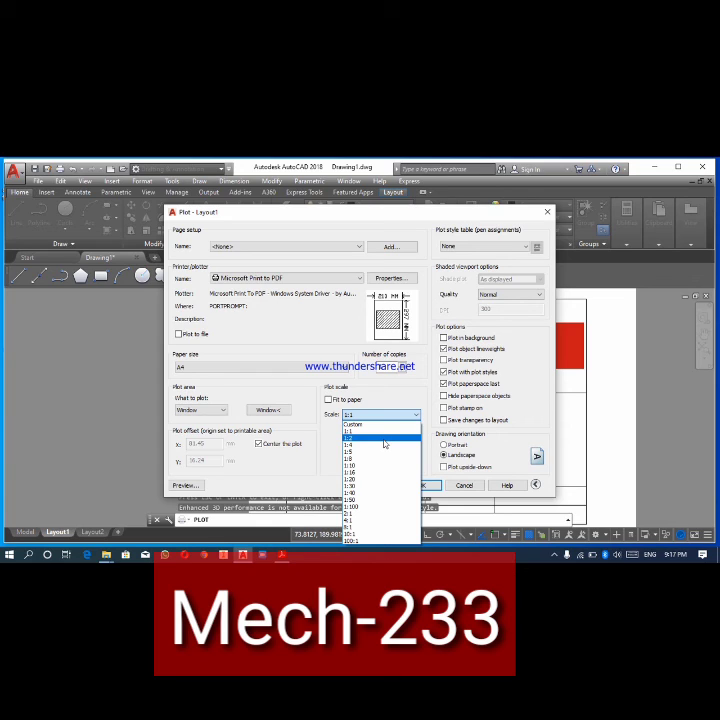
{"action": "left_click", "coordinate": [384, 440]}
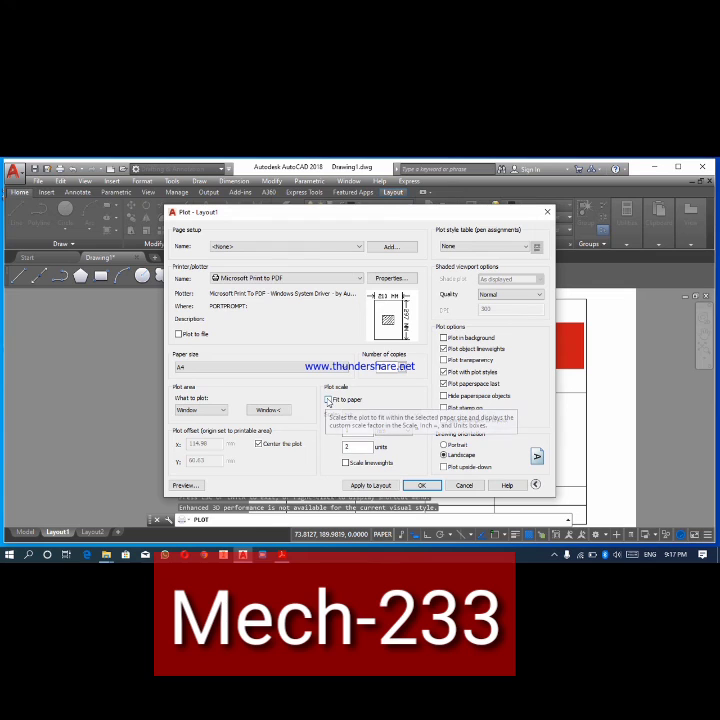
{"action": "left_click", "coordinate": [327, 400]}
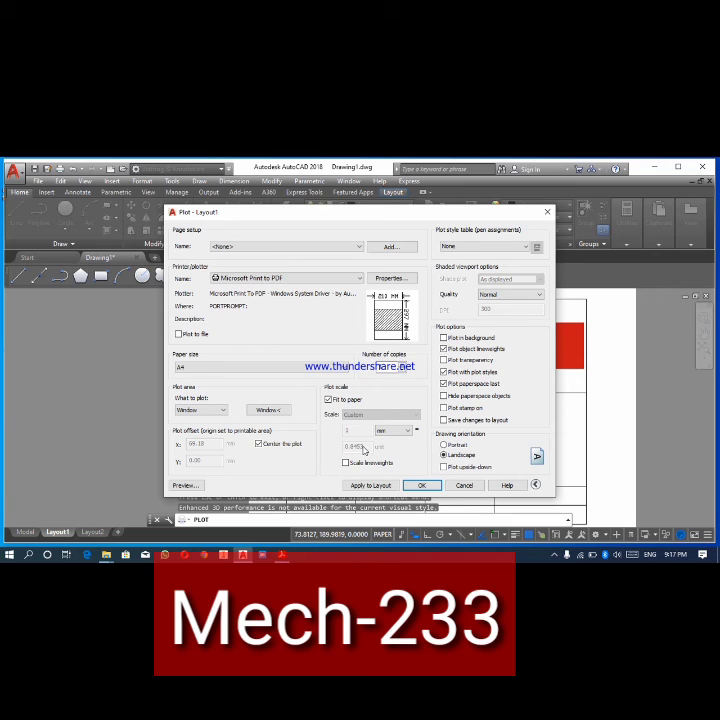
- Turn off Fit to paper, try a plot scale of 8:1, and set the scale to 1:1
{"action": "left_click", "coordinate": [328, 400]}
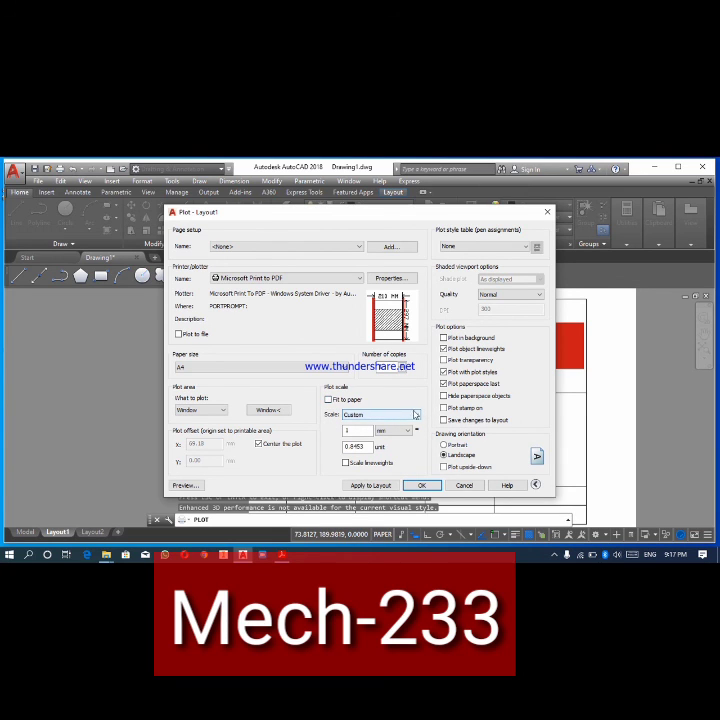
{"action": "left_click", "coordinate": [417, 418]}
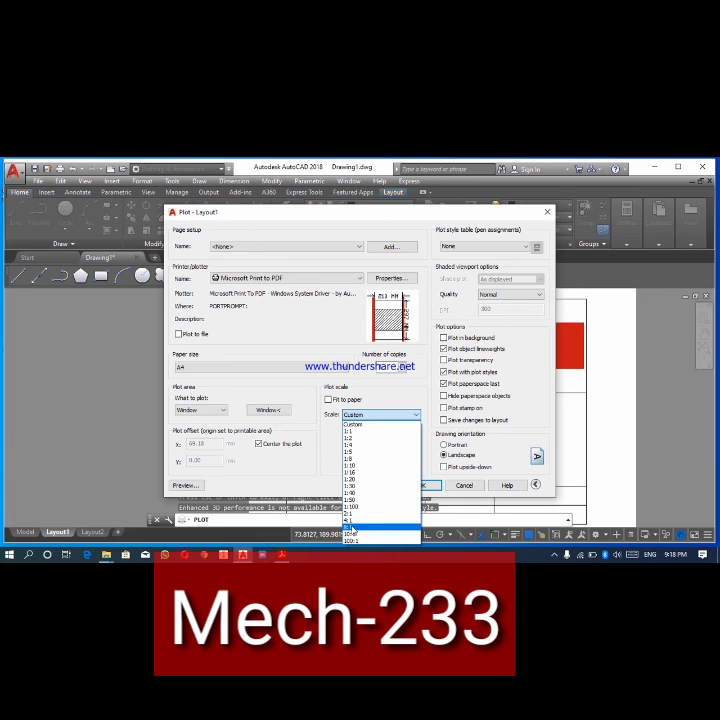
{"action": "left_click", "coordinate": [352, 527]}
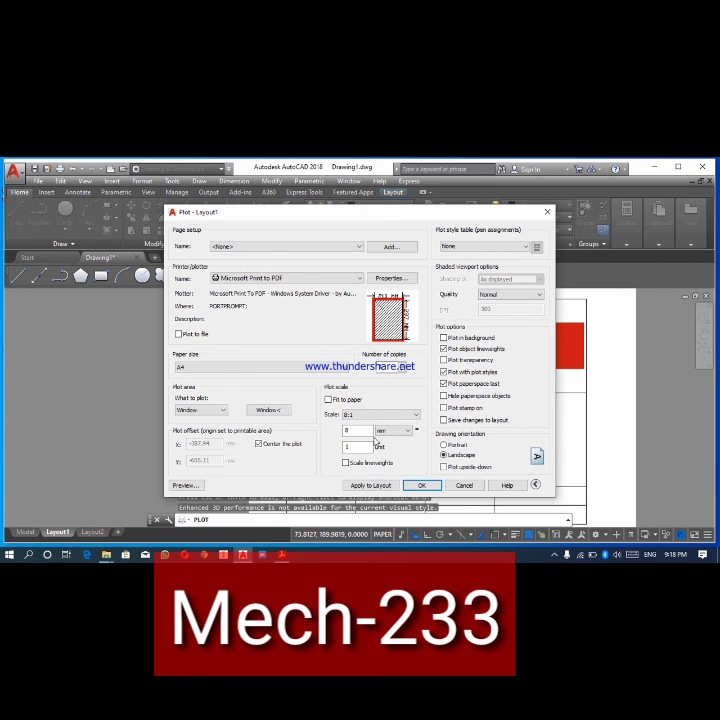
{"action": "left_click", "coordinate": [417, 415]}
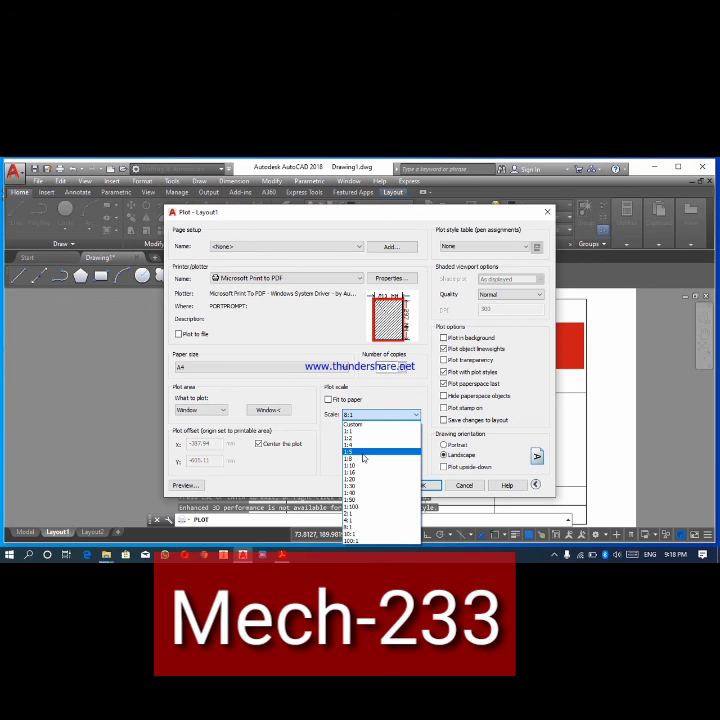
{"action": "left_click", "coordinate": [395, 432]}
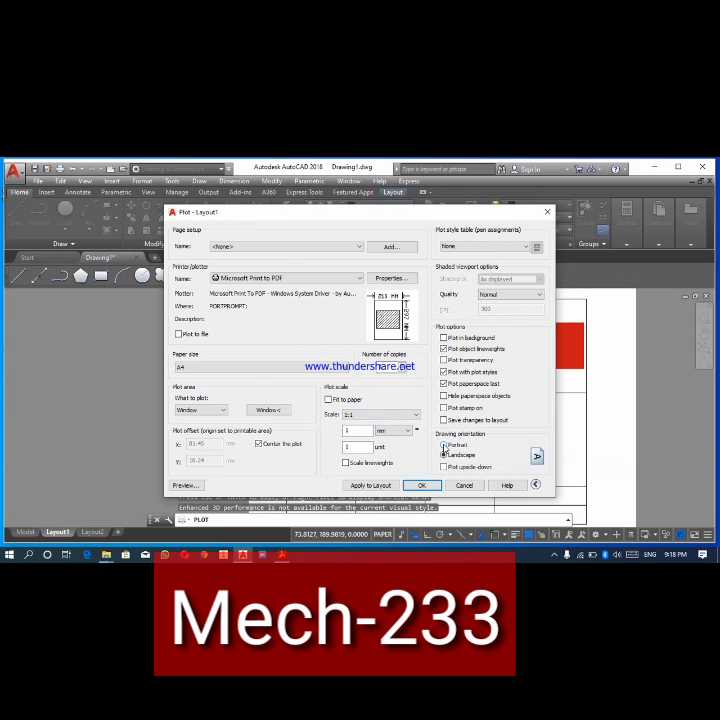
- Switch the drawing orientation to Portrait and back to Landscape, preview the plot and close the preview
{"action": "left_click", "coordinate": [444, 448]}
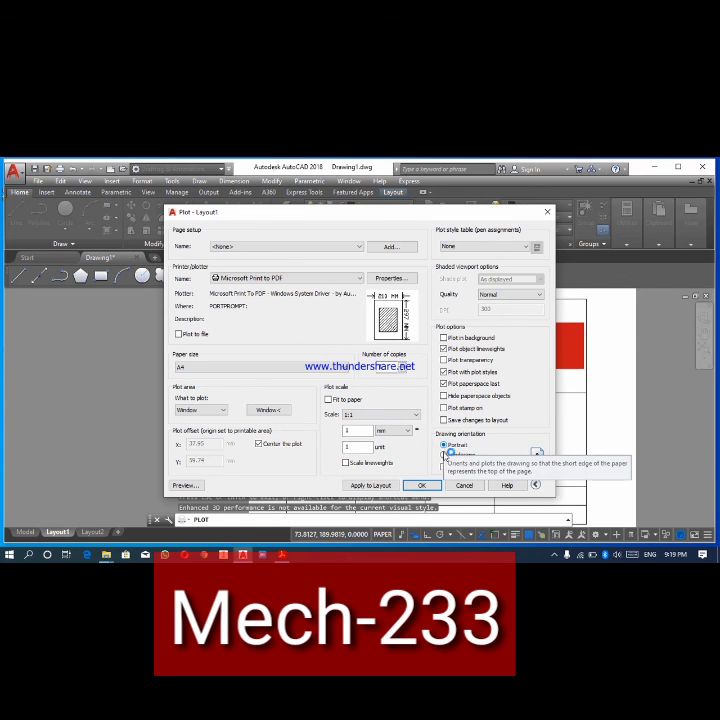
{"action": "left_click", "coordinate": [445, 456]}
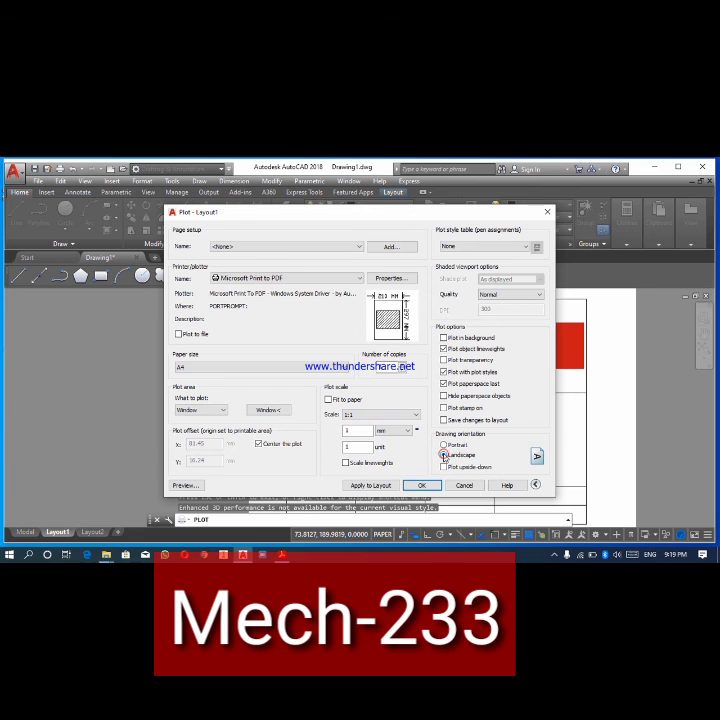
{"action": "left_click", "coordinate": [189, 485]}
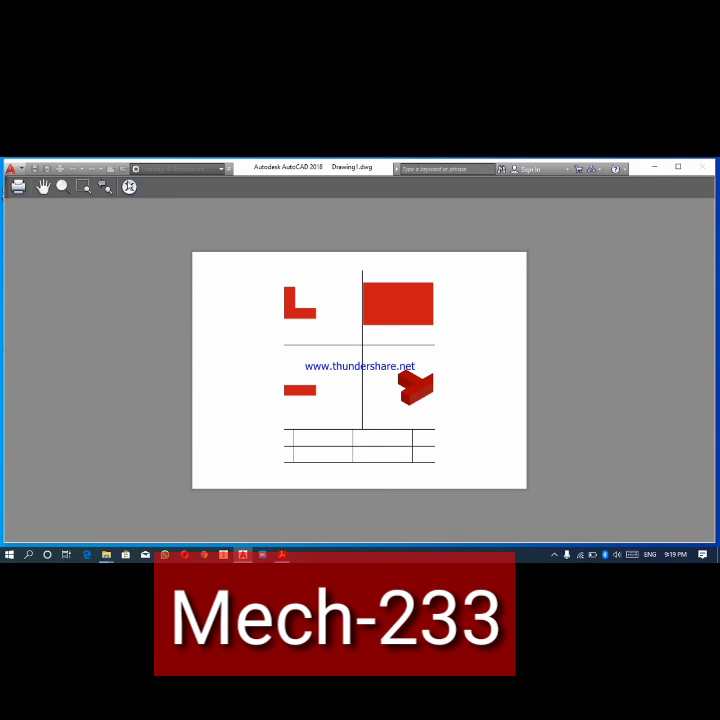
{"action": "left_click", "coordinate": [129, 186]}
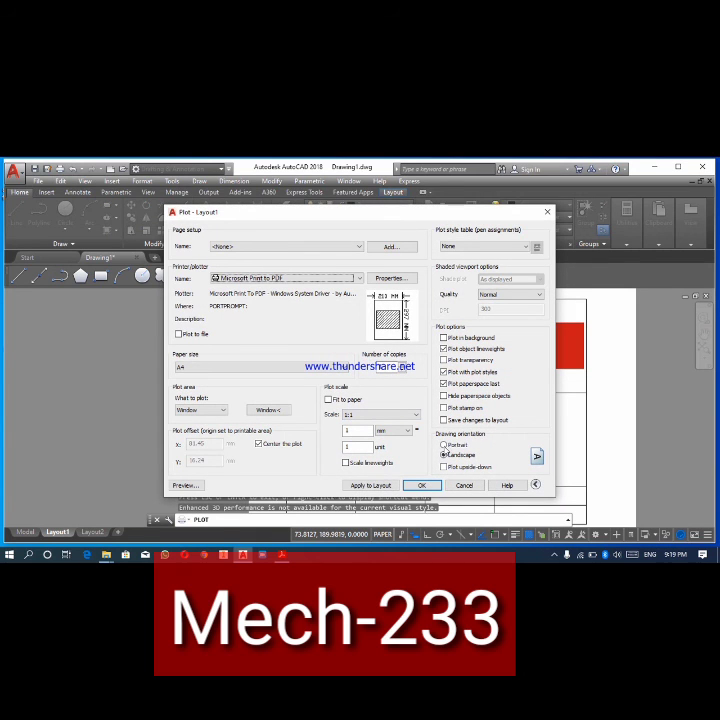
- Set the drawing orientation to Portrait, preview the plot and return to the plot settings
{"action": "left_click", "coordinate": [443, 444]}
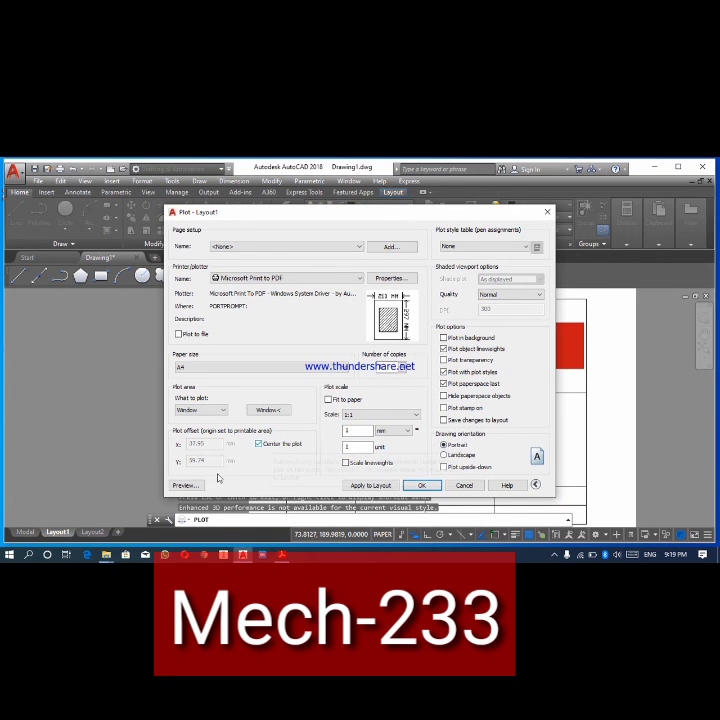
{"action": "left_click", "coordinate": [186, 485]}
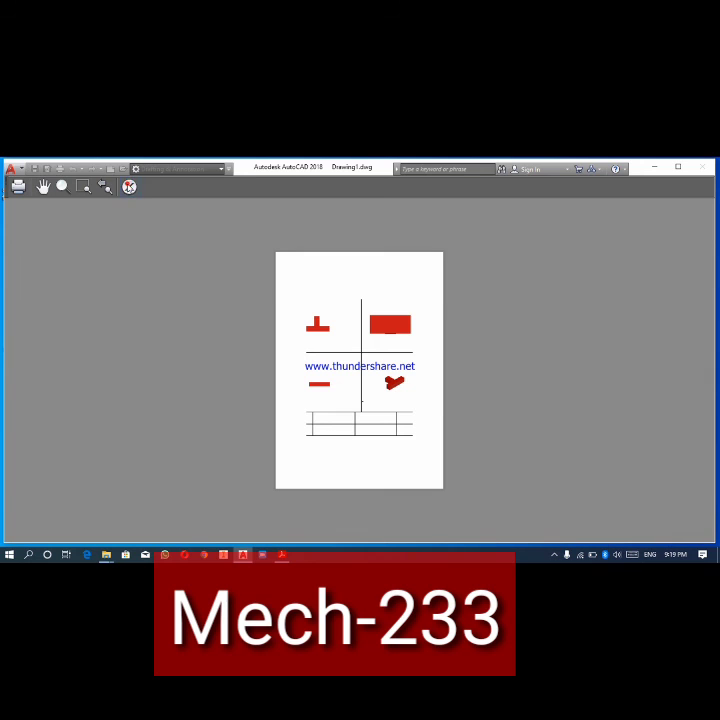
{"action": "left_click", "coordinate": [129, 186]}
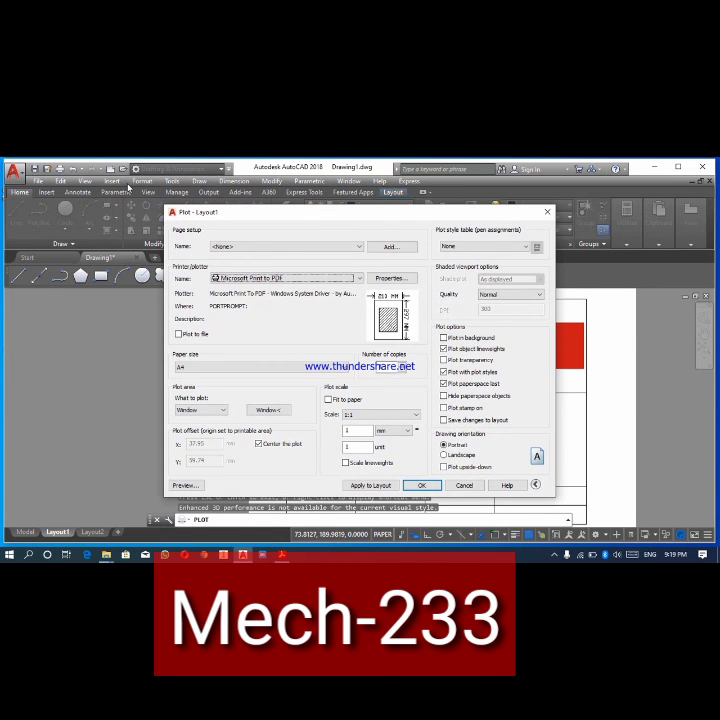